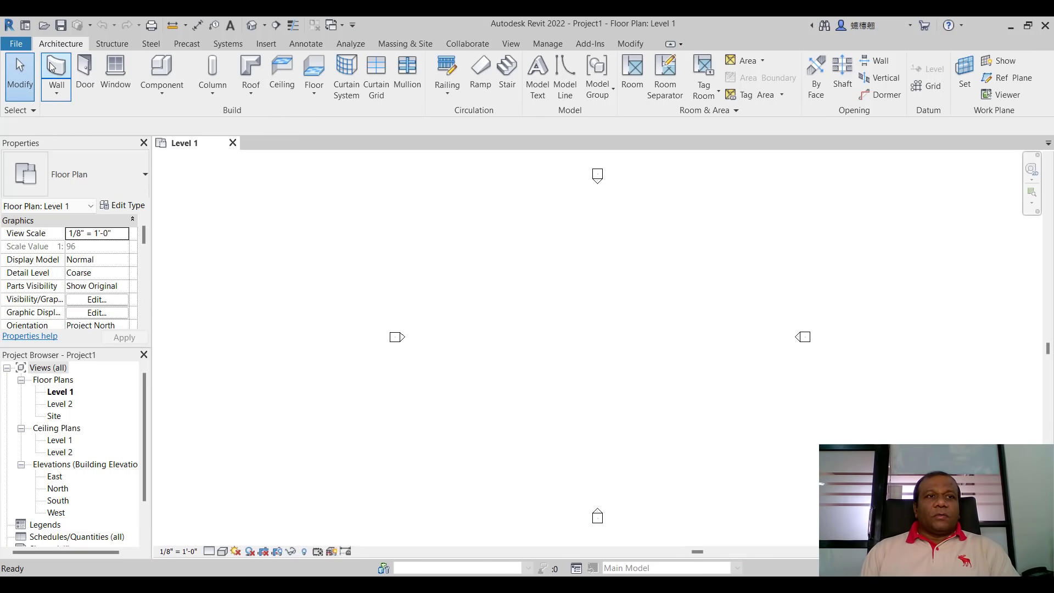
Step: Start placing a Basic Wall Generic - 8" on the Level 1 floor plan
click(52, 67)
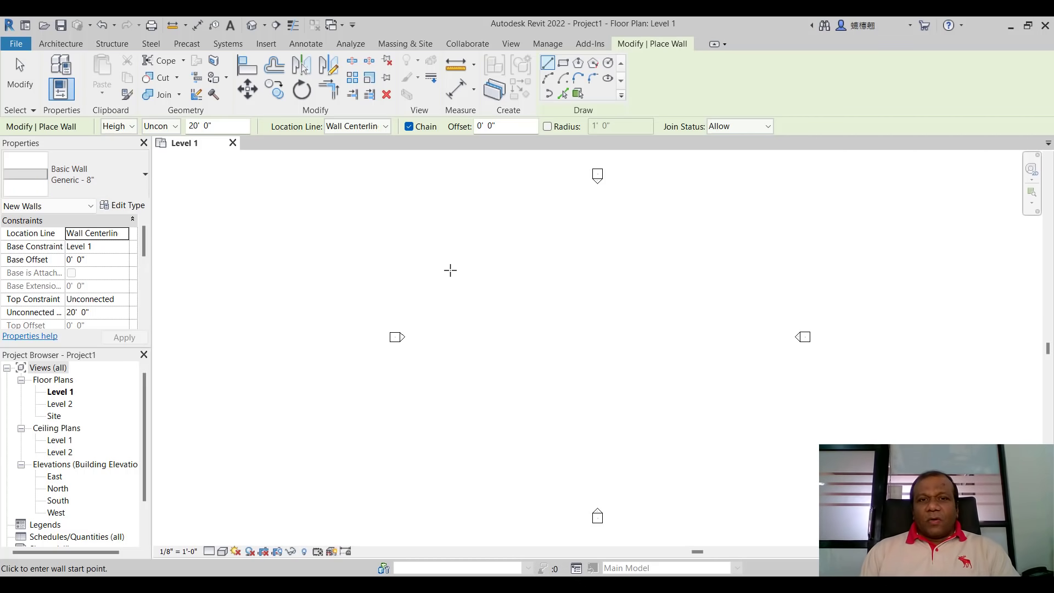
Step: Draw one straight 100'-0" horizontal wall, left to right, without chaining a second wall
click(450, 269)
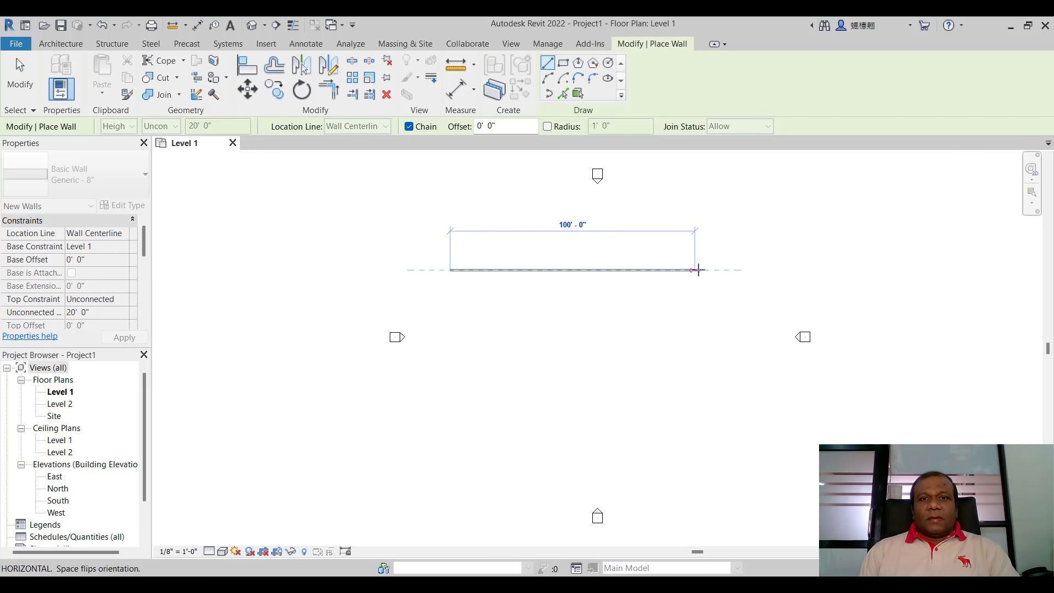
click(694, 269)
key(Escape)
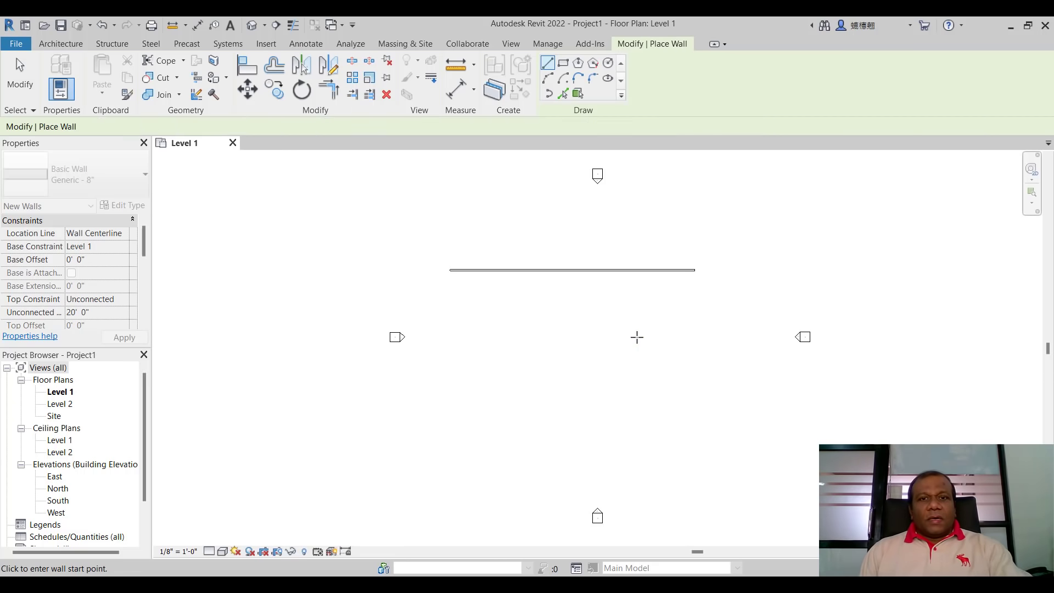
Step: Set the new wall's Unconnected Height to 12' 0"
click(21, 74)
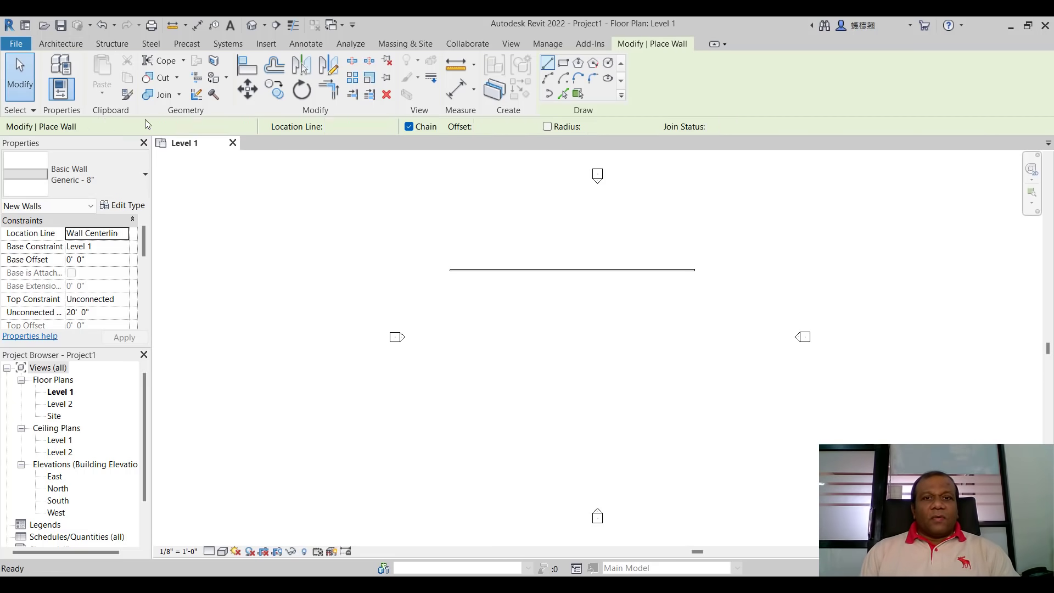
click(603, 276)
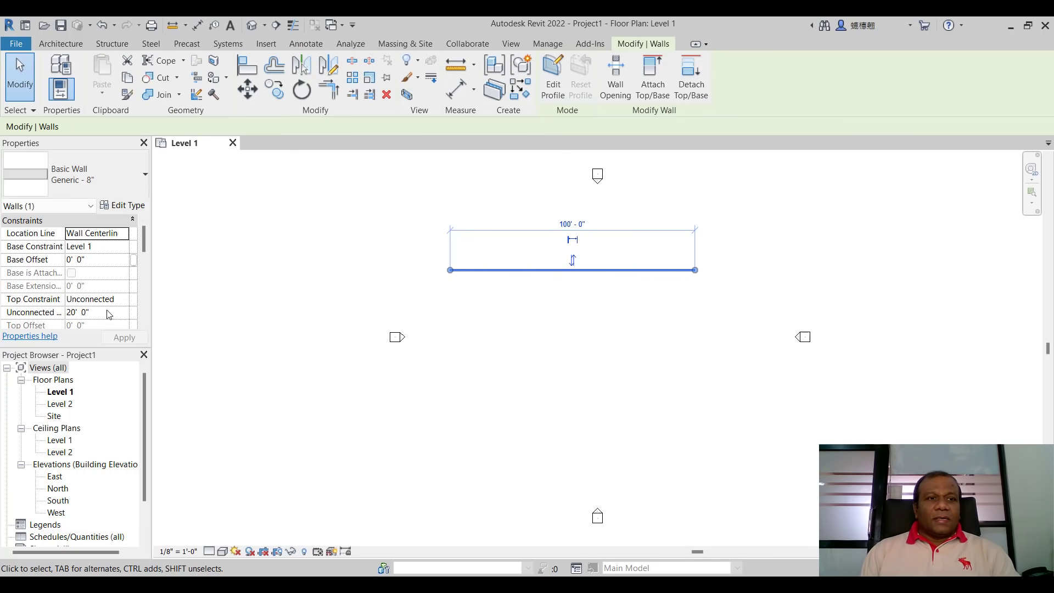
click(94, 312)
double_click(99, 311)
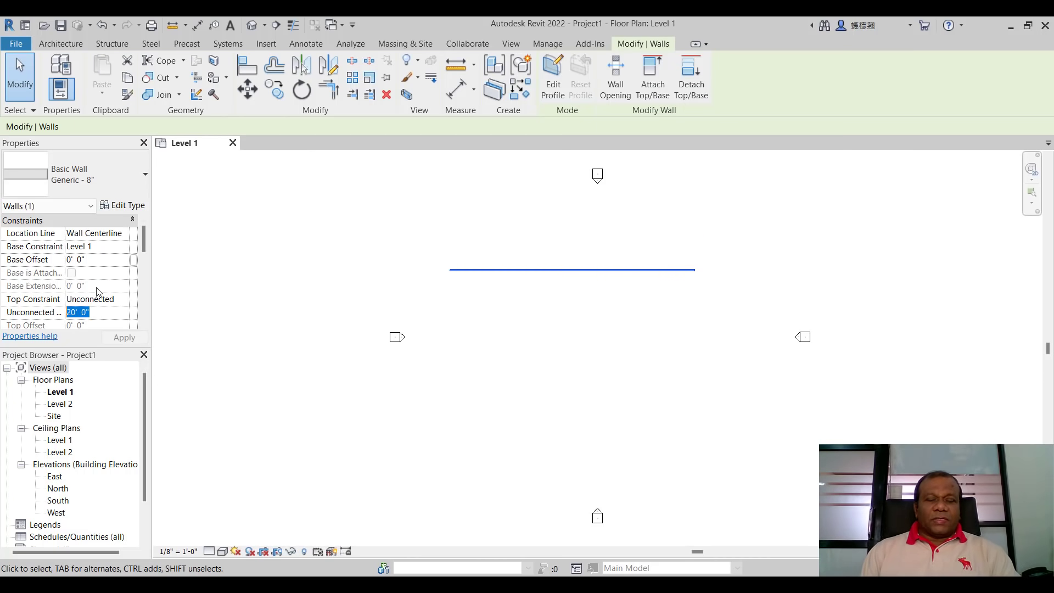
text(12)
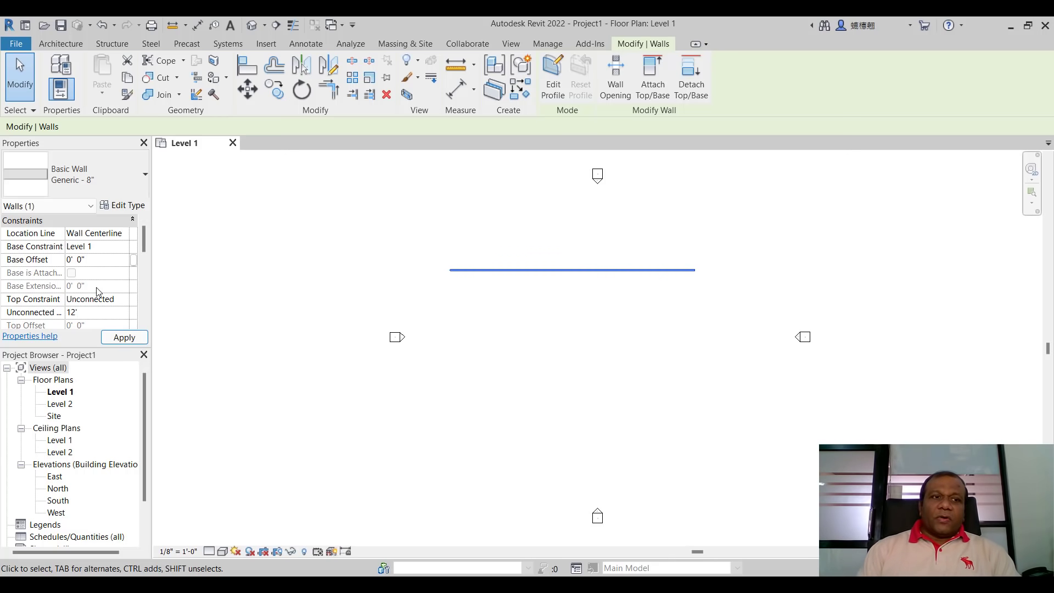
key(Return)
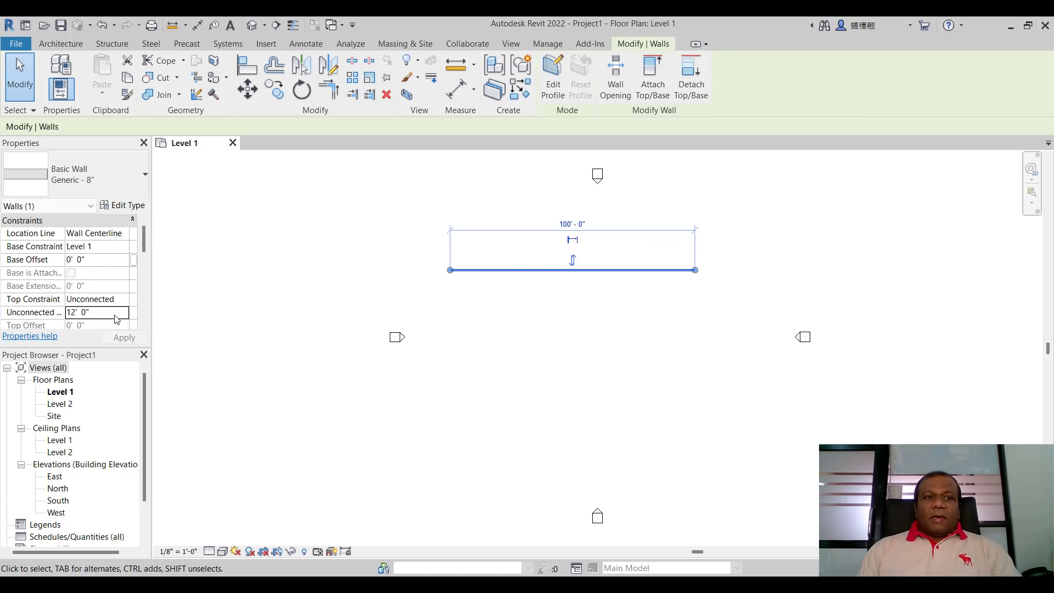
click(468, 320)
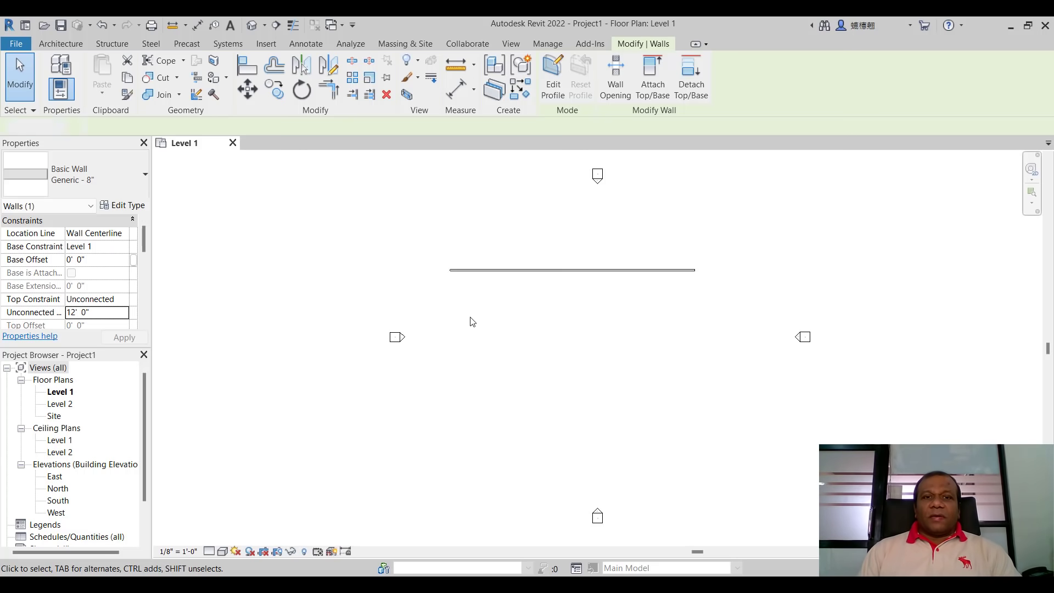
Step: Nudge the wall slightly to the right, then select it again
click(519, 278)
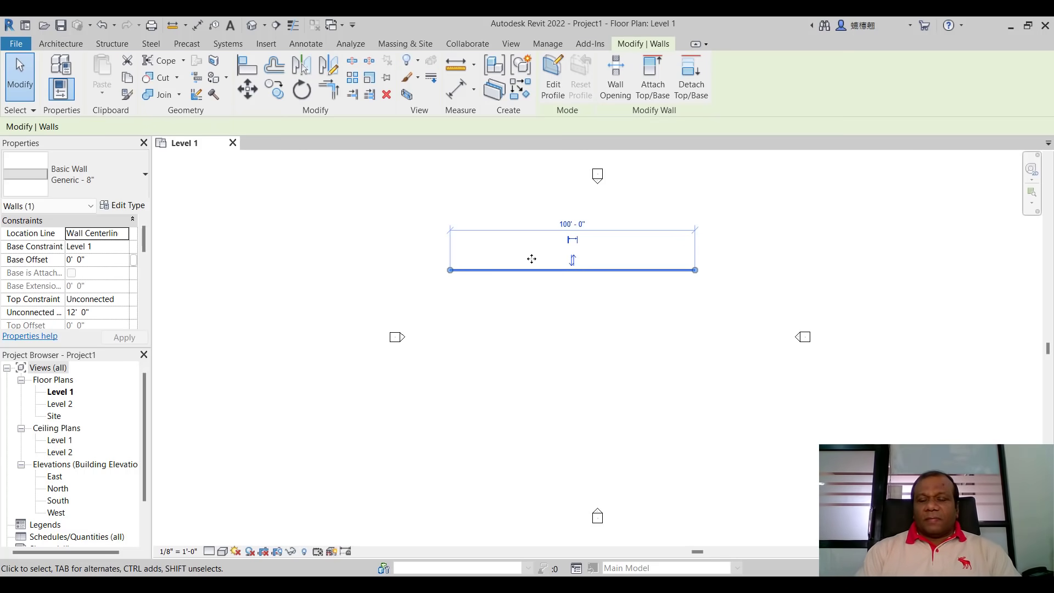
key(Right)
click(619, 342)
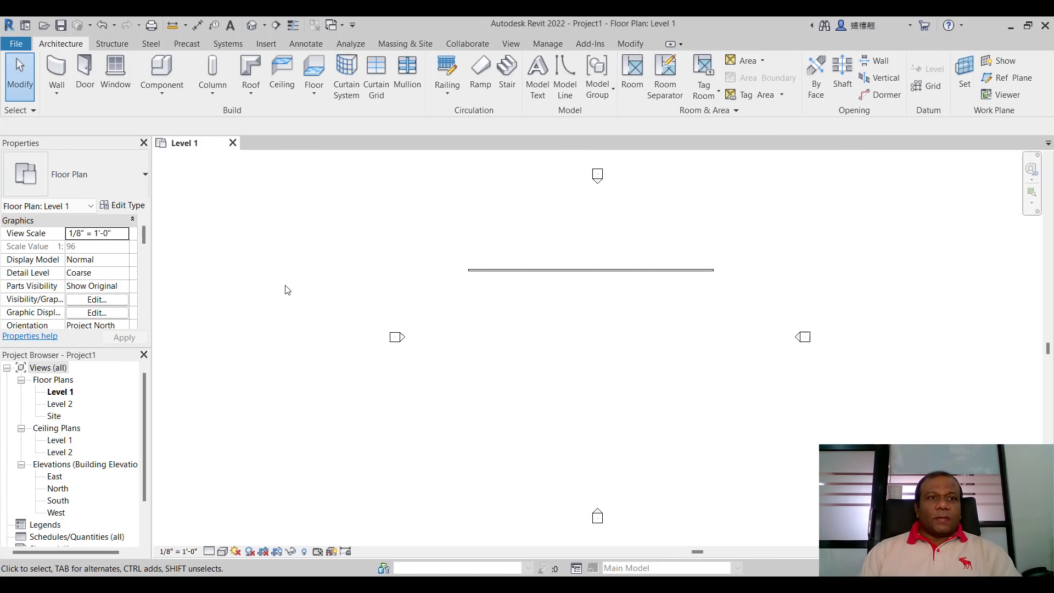
click(534, 276)
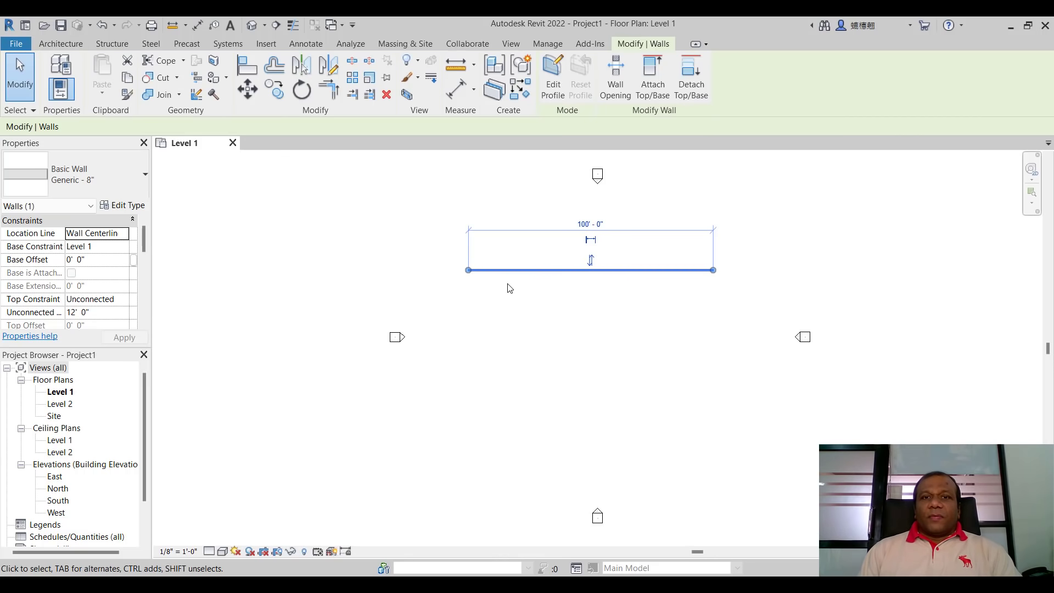
Step: Edit the wall's profile and sketch it in the Elevation: North view
click(553, 82)
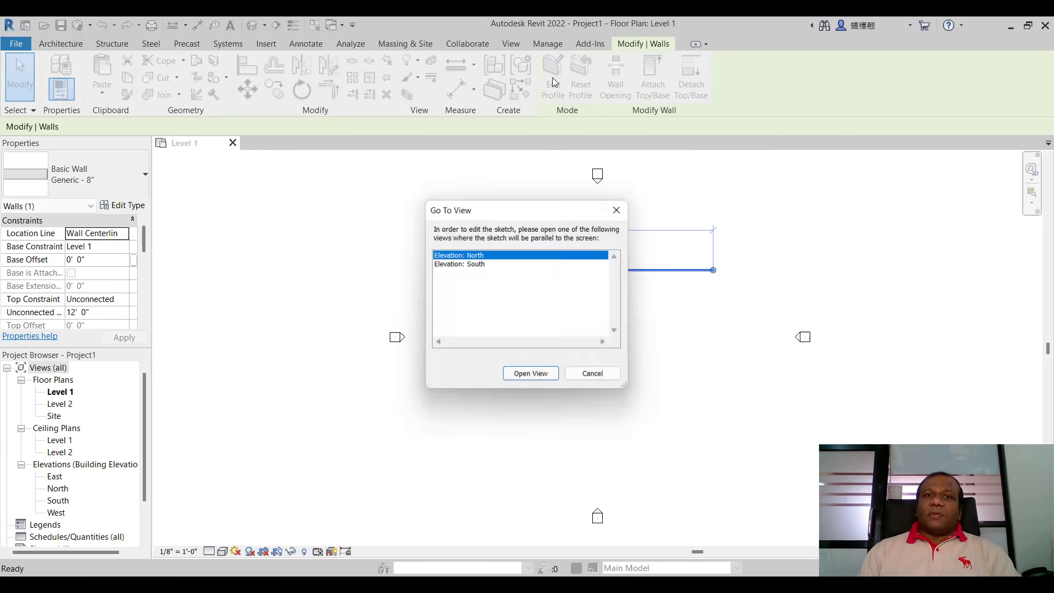
drag(469, 212, 488, 290)
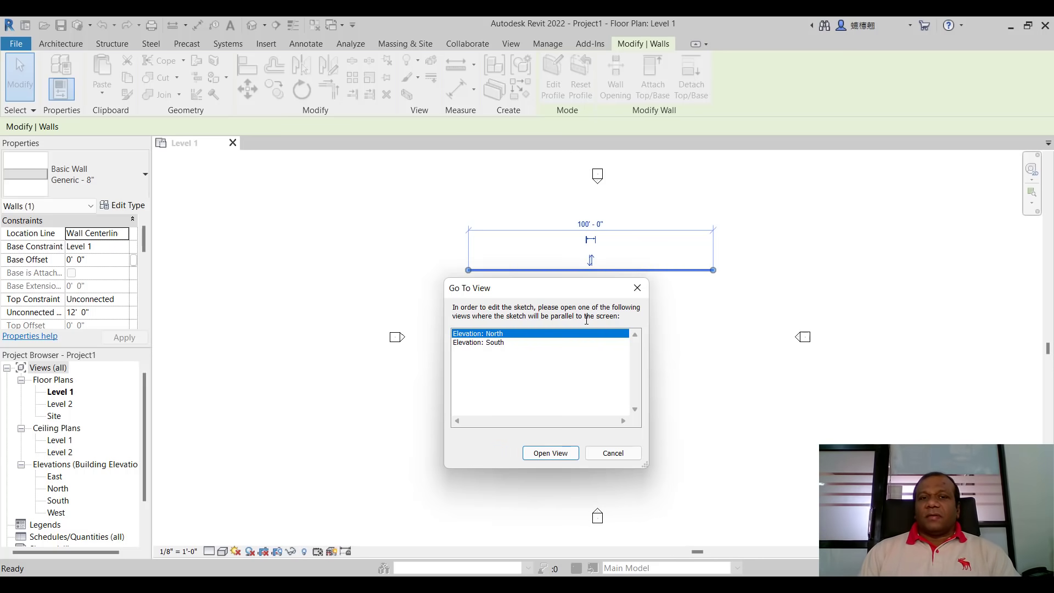
drag(559, 298, 640, 298)
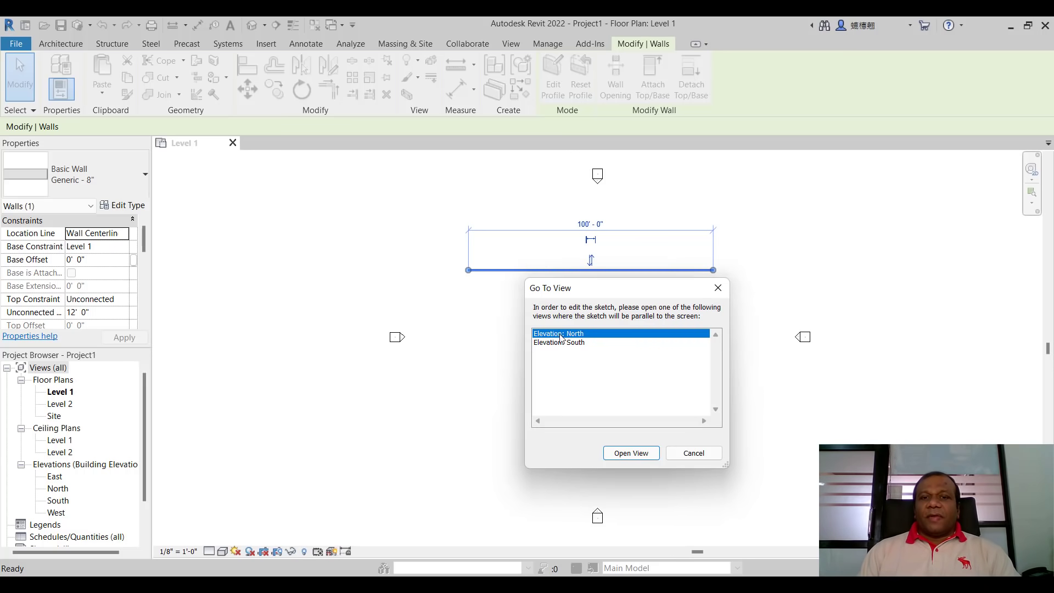
click(629, 453)
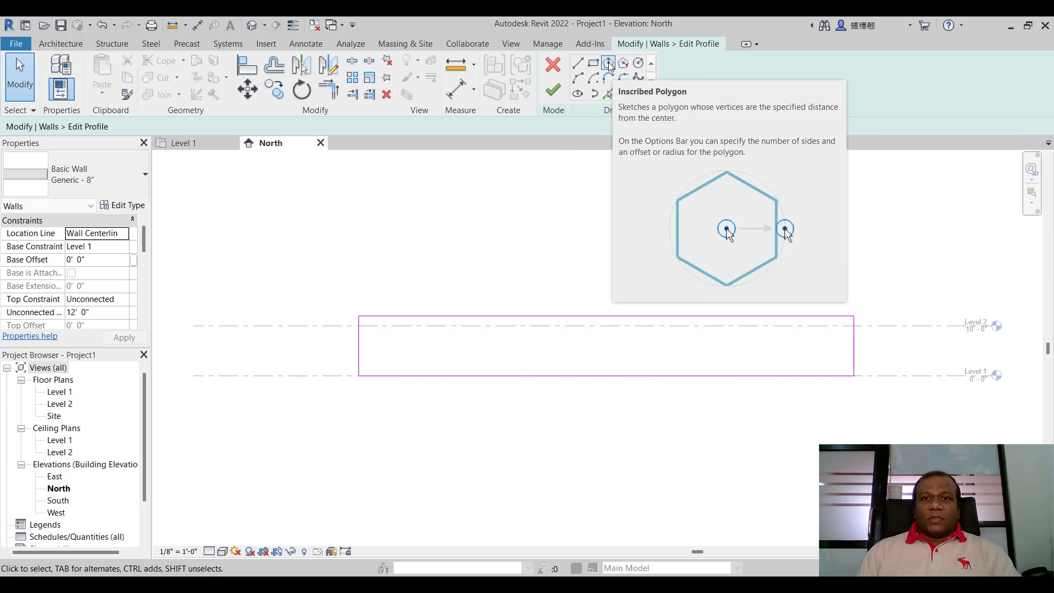
Step: Sketch a vertical guide line between the profile's top and bottom edge midpoints
click(608, 64)
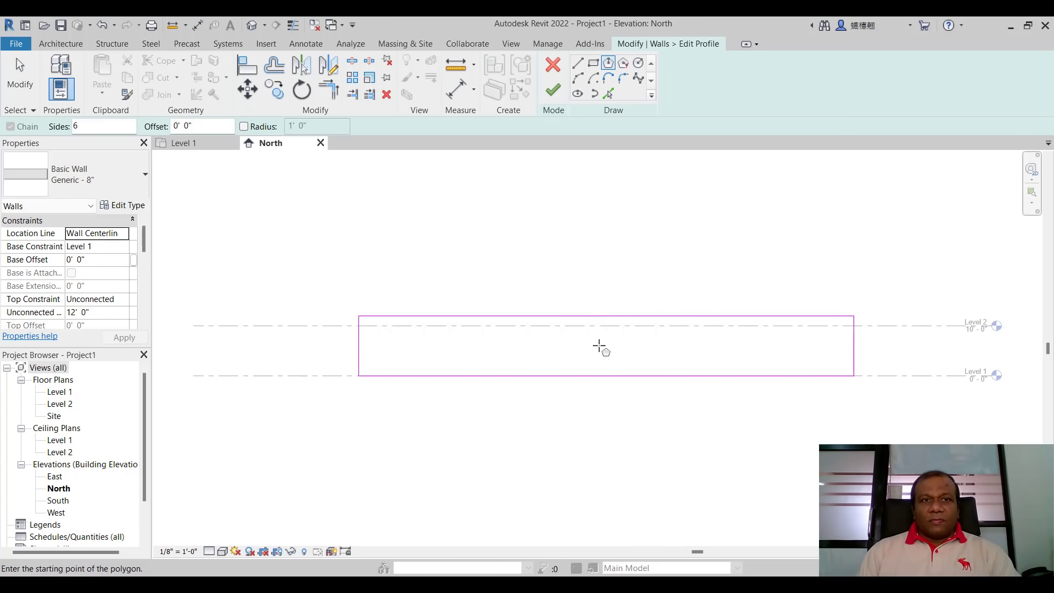
click(578, 65)
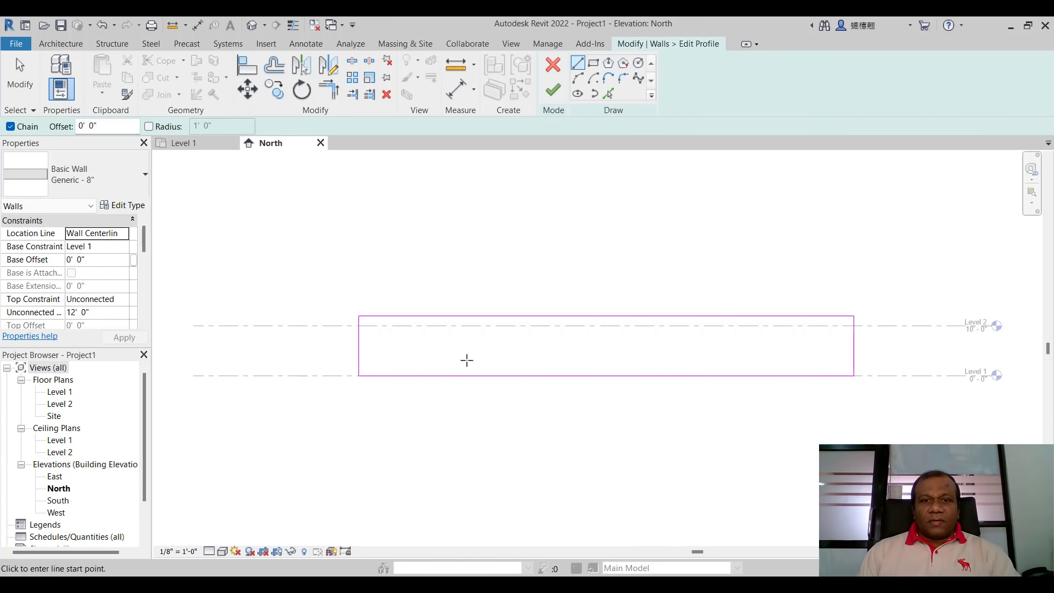
click(606, 315)
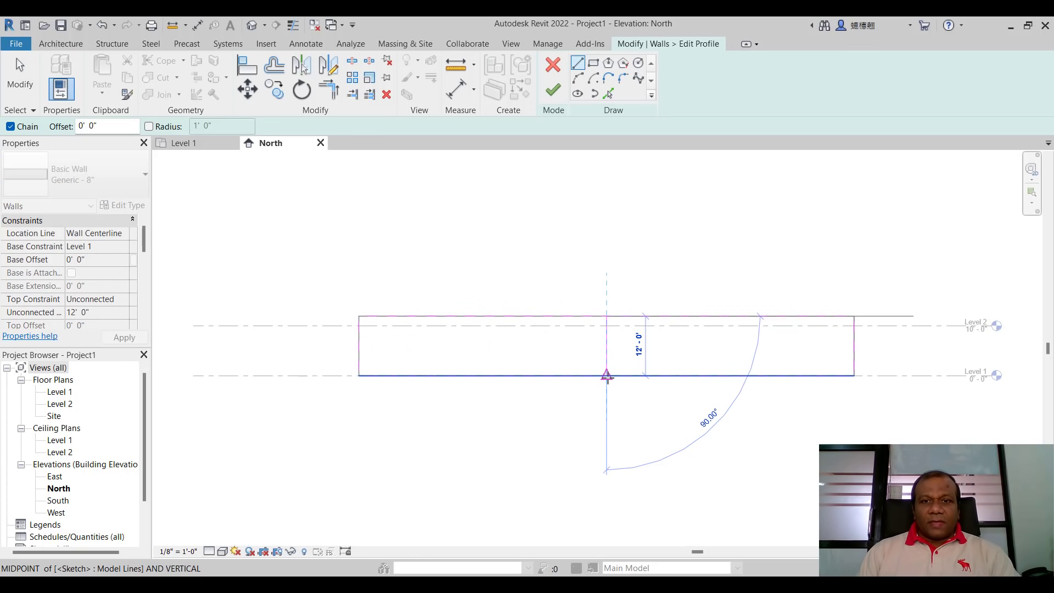
click(607, 376)
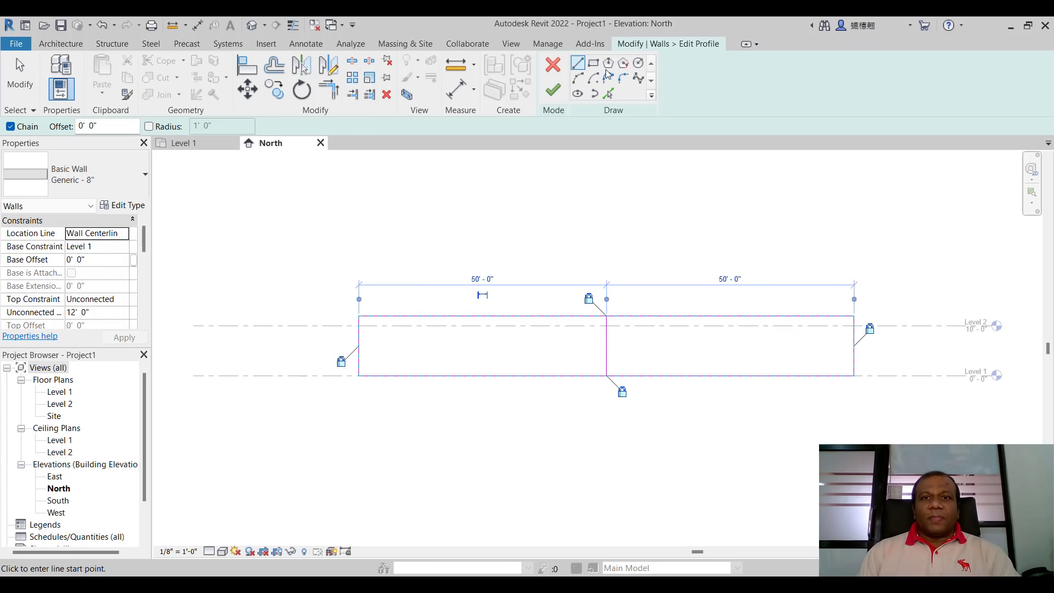
Step: Place an inscribed six-sided hexagon centred on the guide line's midpoint, then delete the guide line
click(607, 65)
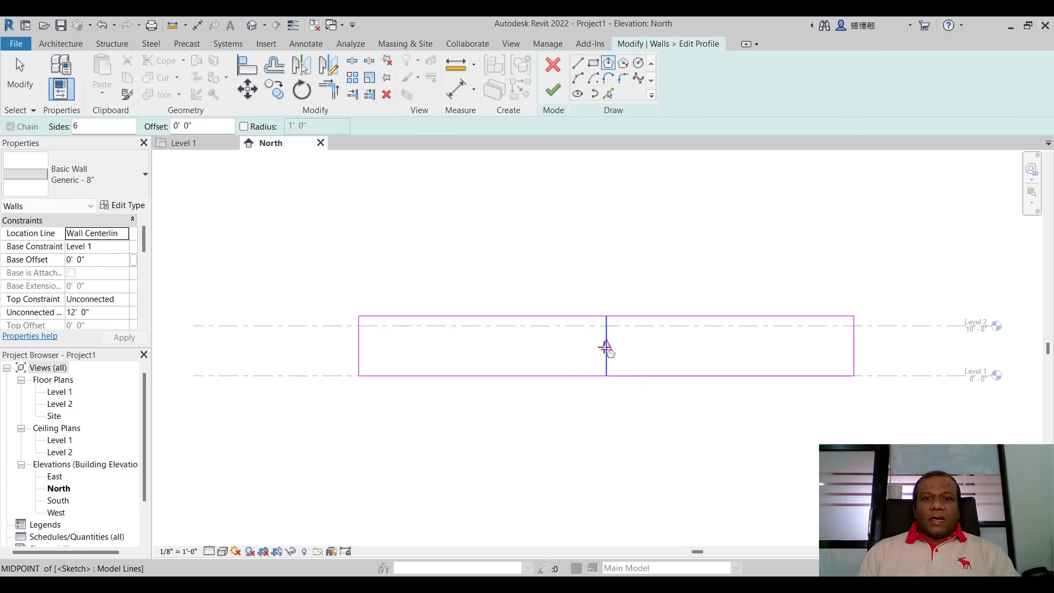
click(606, 346)
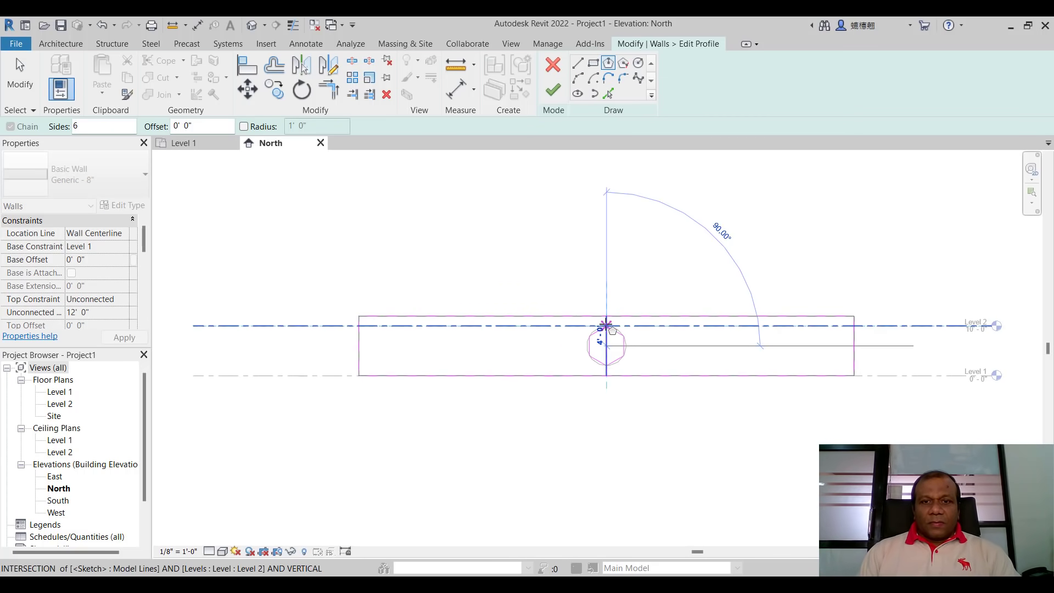
scroll(606, 325, up, 3)
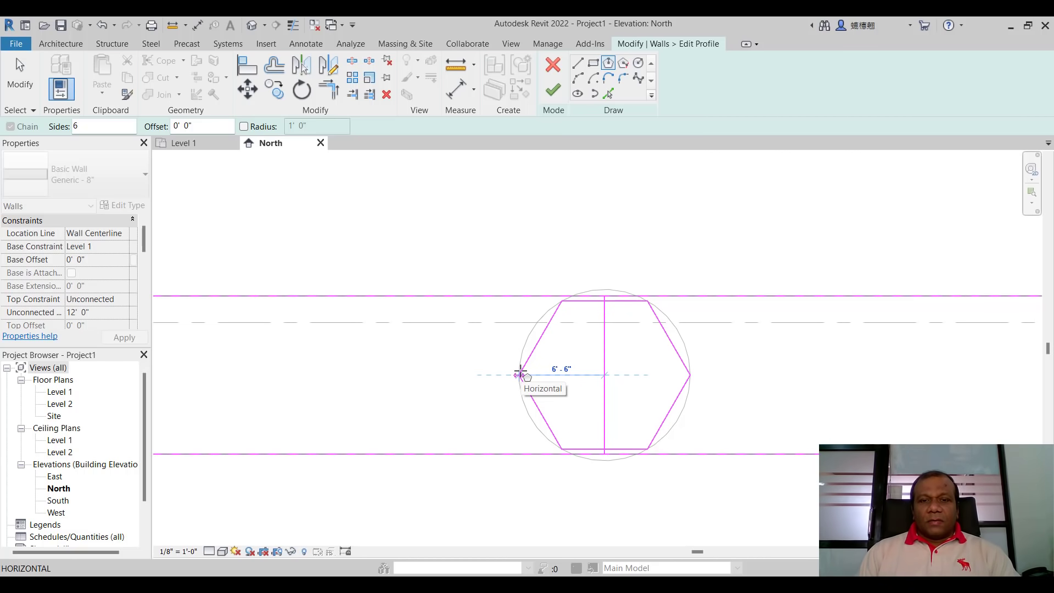
click(520, 375)
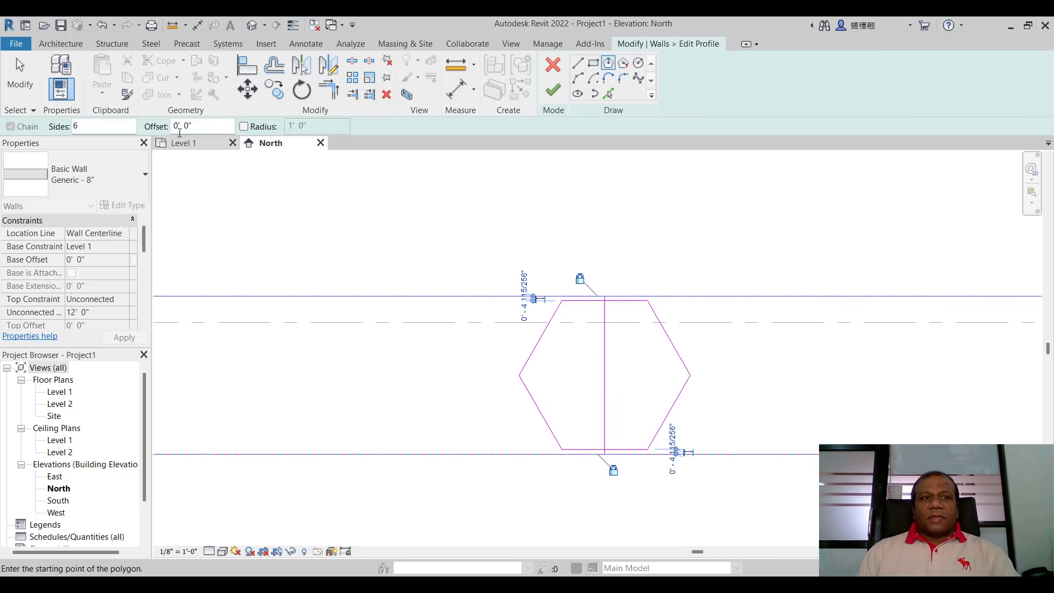
click(20, 82)
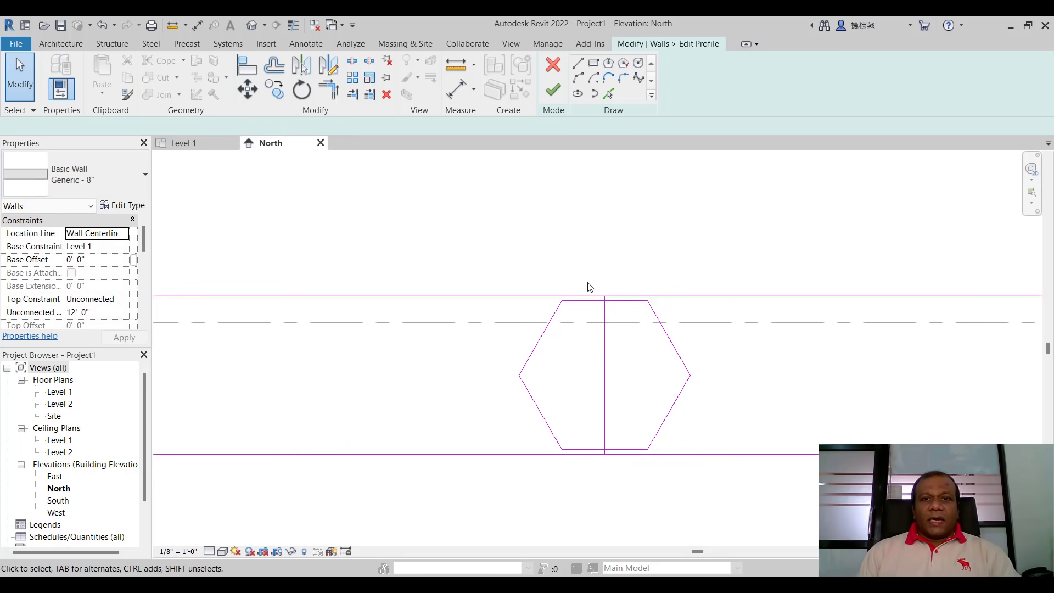
click(604, 379)
key(Delete)
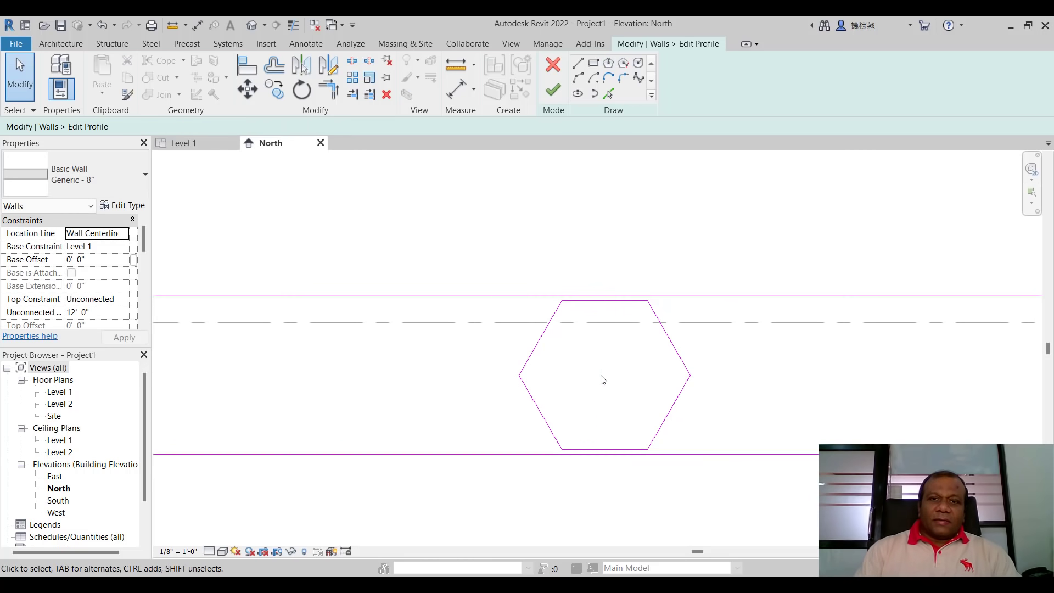
Step: Finish the profile edit and open a 3D view in the Shaded visual style
click(553, 89)
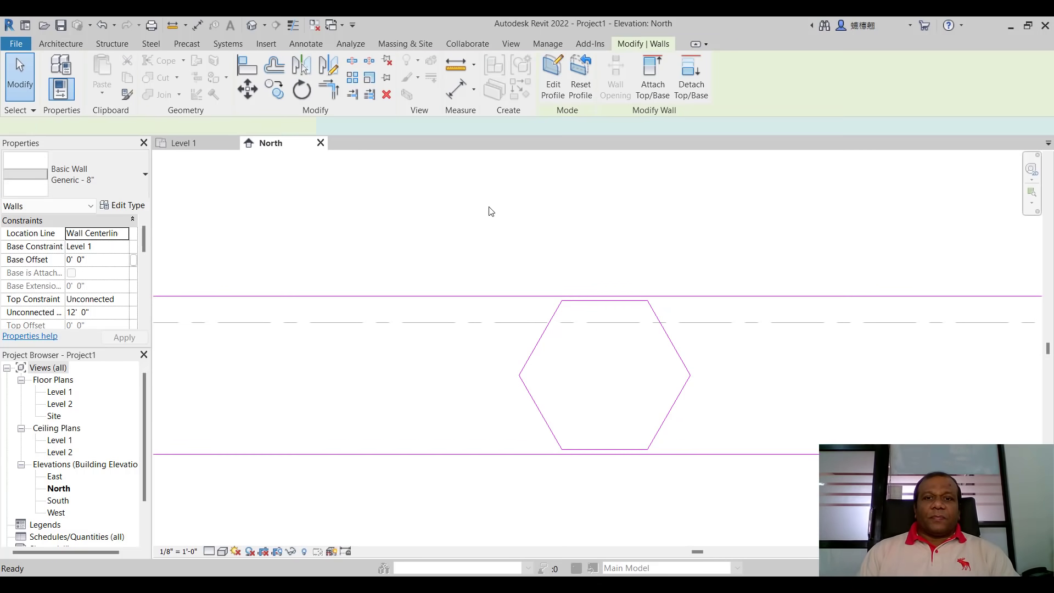
click(488, 230)
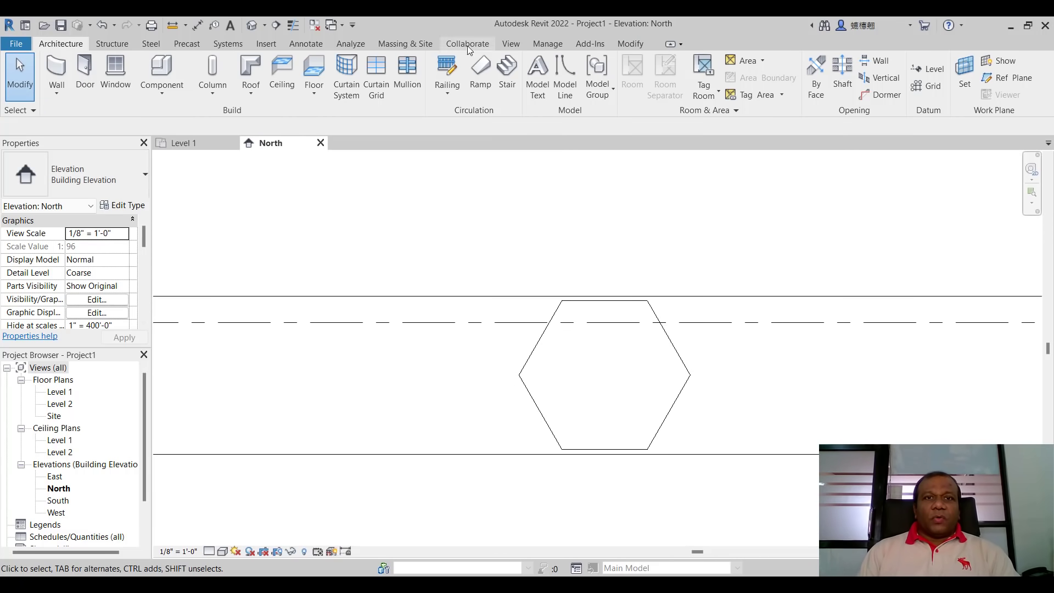
click(511, 44)
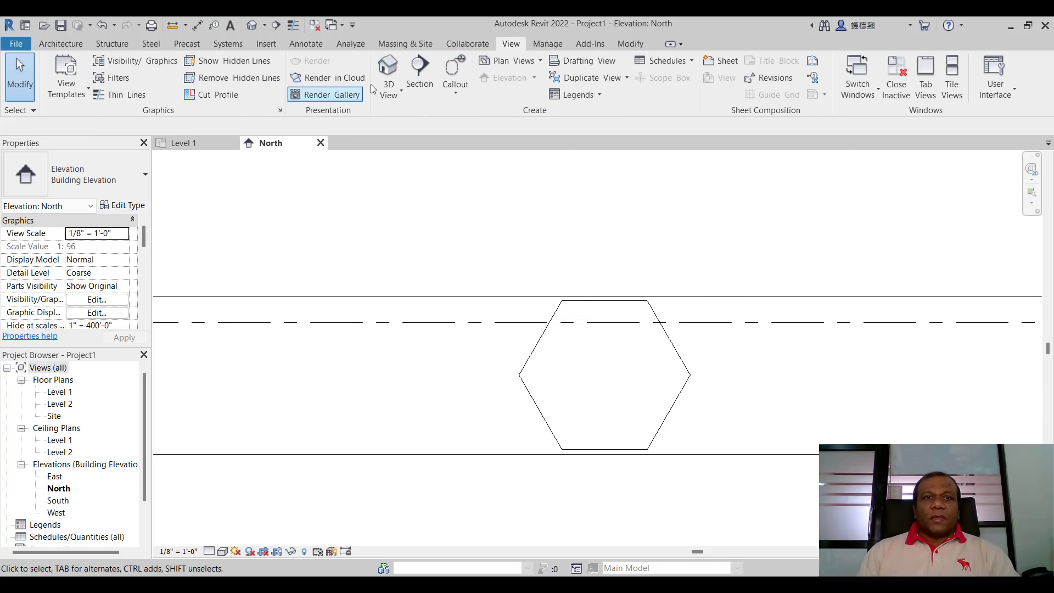
click(388, 70)
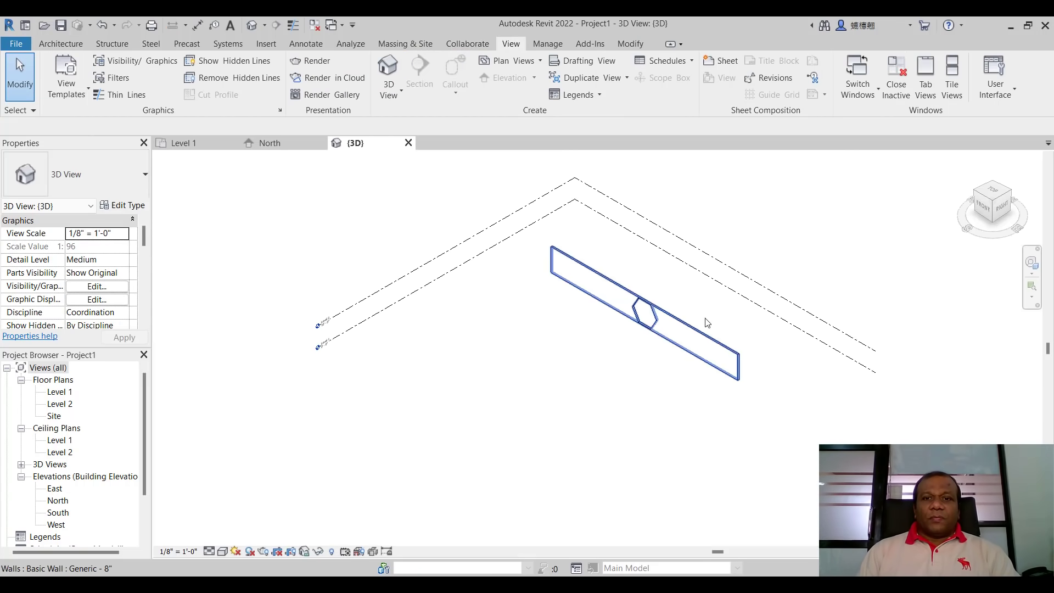
scroll(463, 352, up, 6)
scroll(541, 265, down, 3)
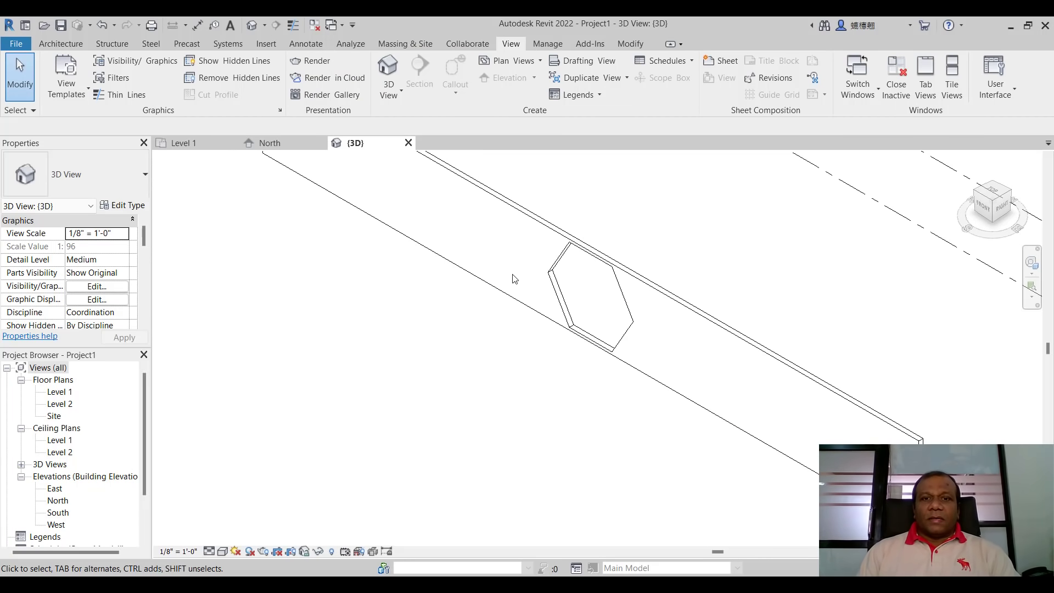
click(224, 552)
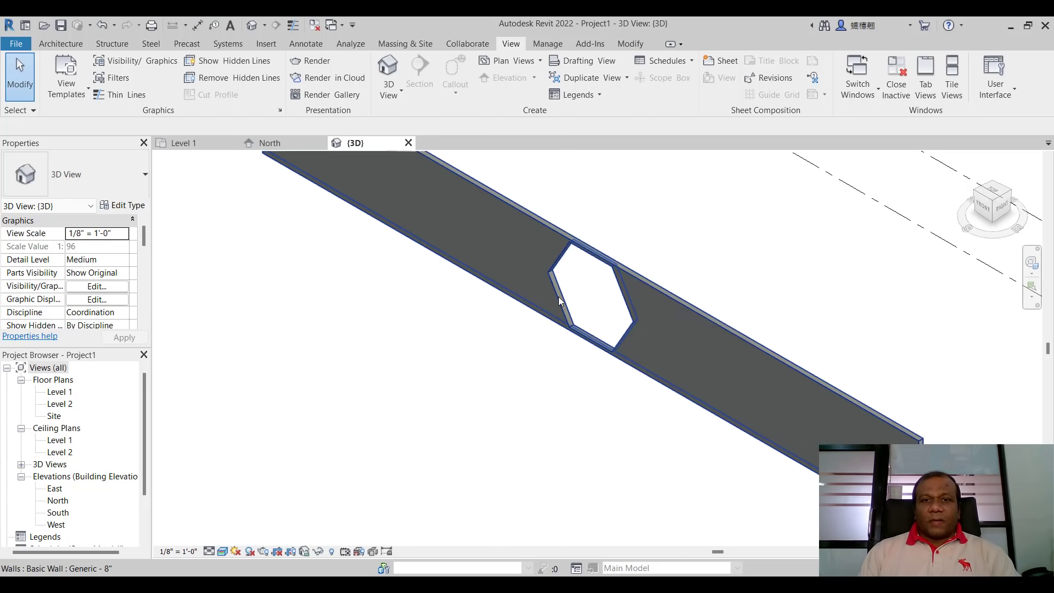
Step: Zoom in on the hexagonal opening, then return to the Level 1 floor plan
scroll(554, 296, up, 4)
scroll(549, 289, down, 3)
scroll(548, 295, up, 5)
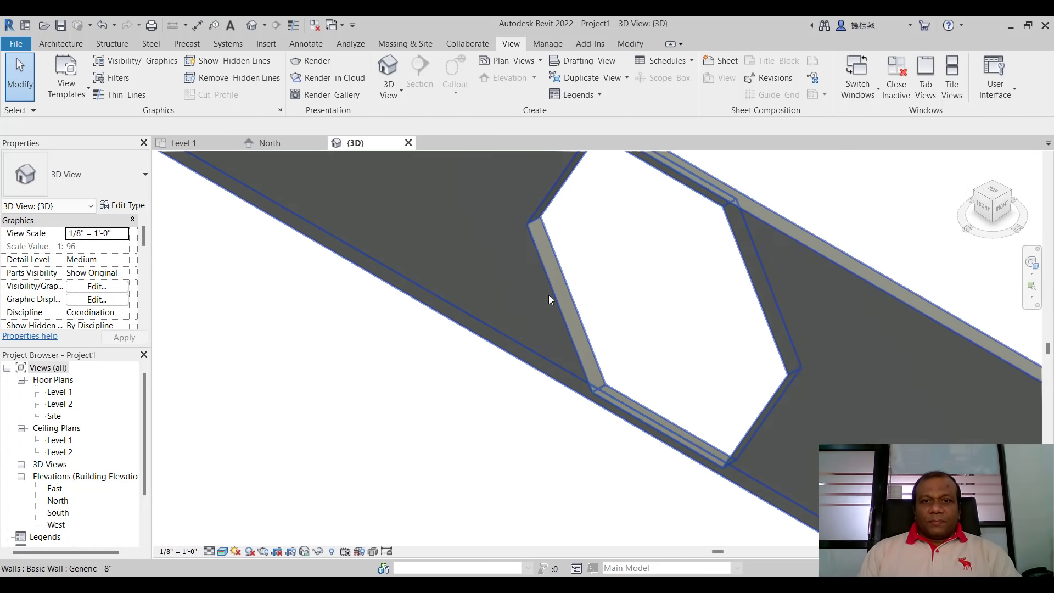
scroll(529, 244, down, 2)
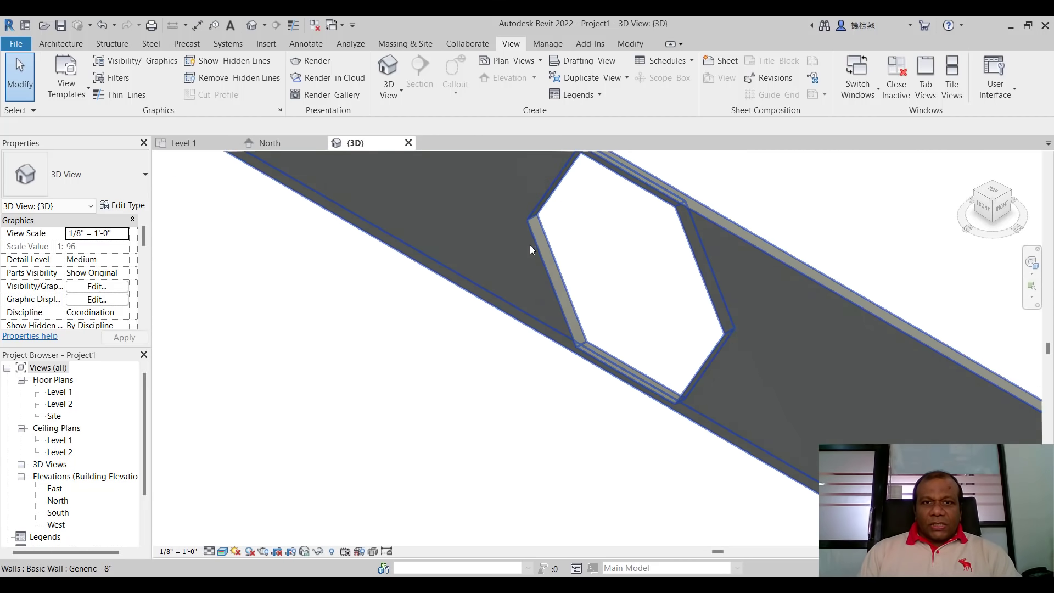
scroll(652, 161, up, 2)
scroll(652, 161, up, 1)
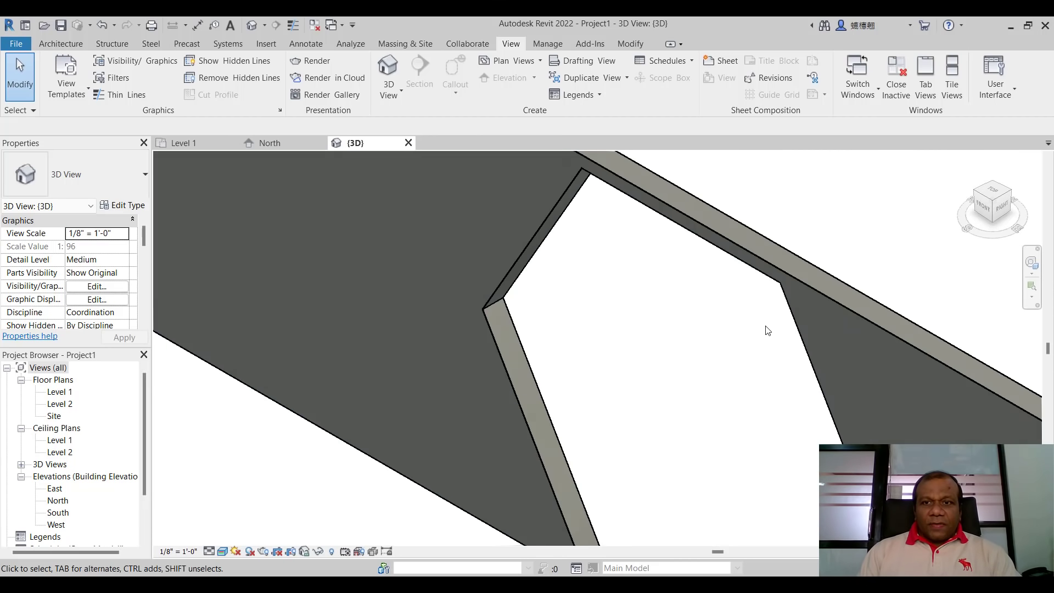
scroll(572, 317, down, 2)
scroll(571, 318, up, 2)
scroll(867, 433, down, 1)
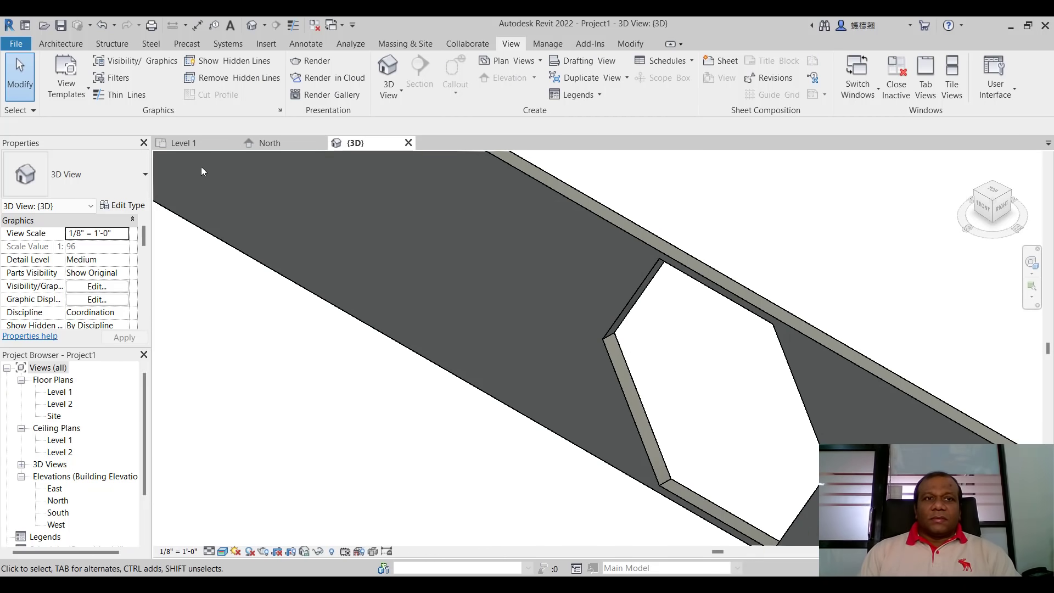
click(205, 145)
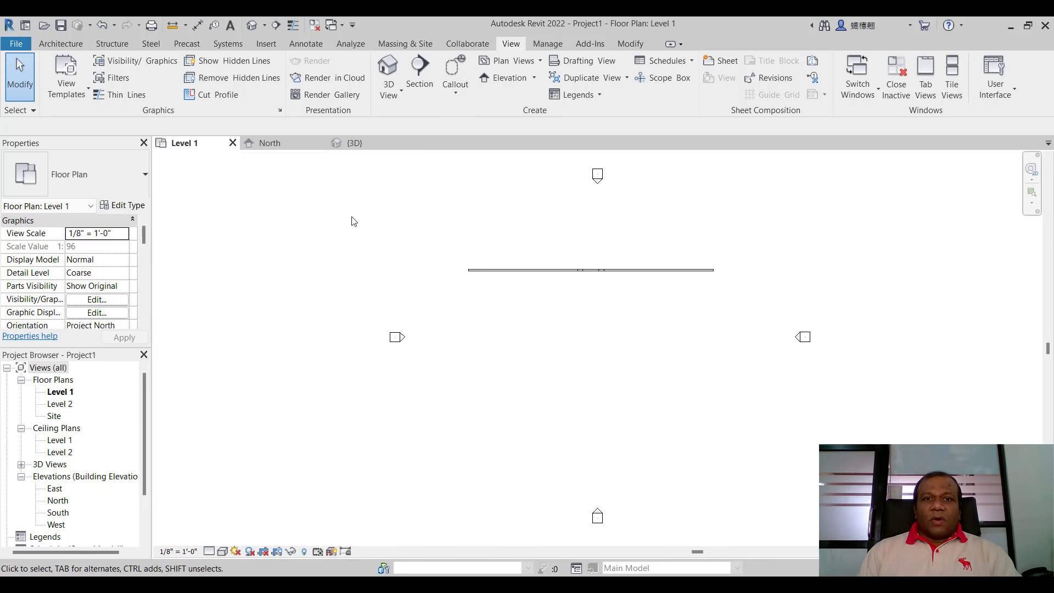
Step: In the {3D} view, create a Model In-Place of category Casework, keeping the name Casework 1
click(362, 143)
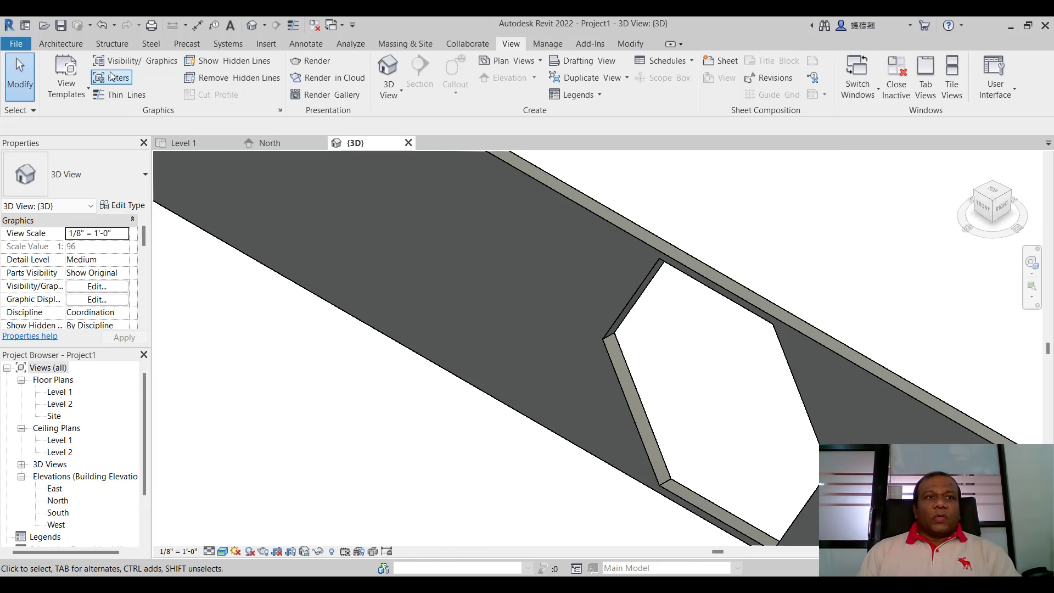
click(59, 42)
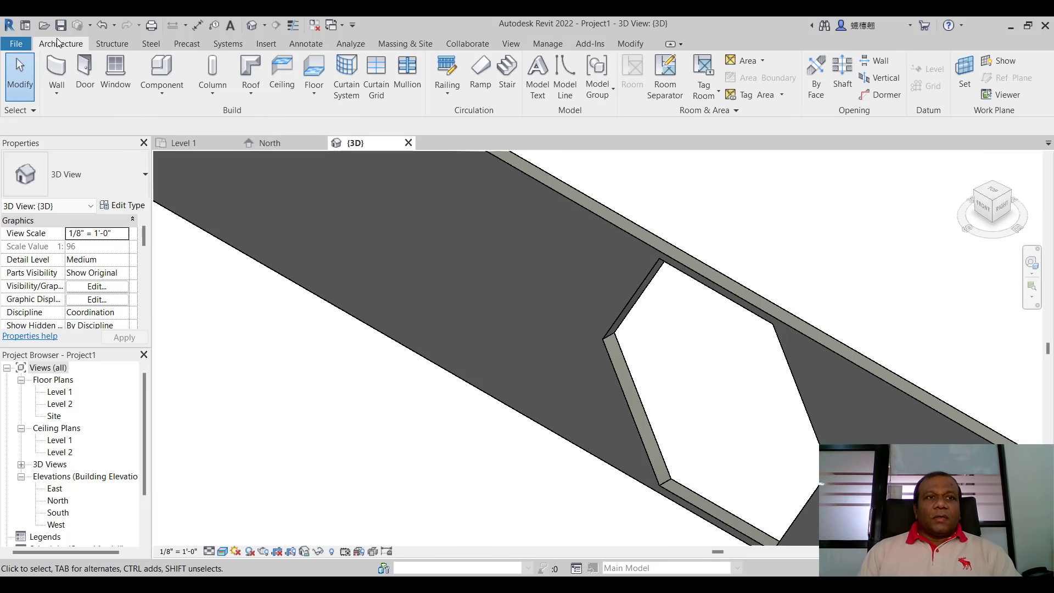
click(162, 93)
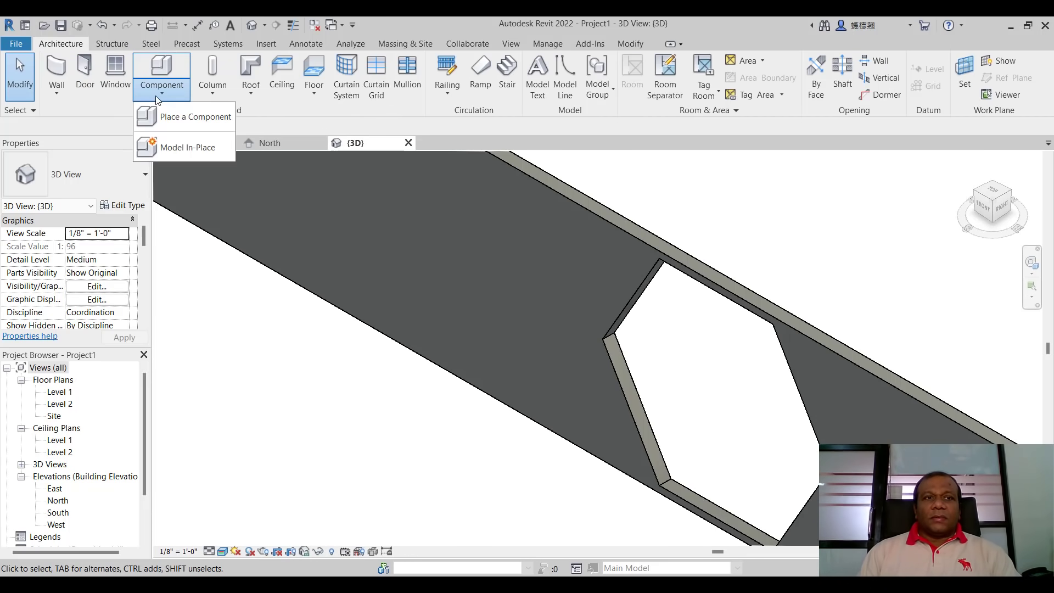
click(172, 144)
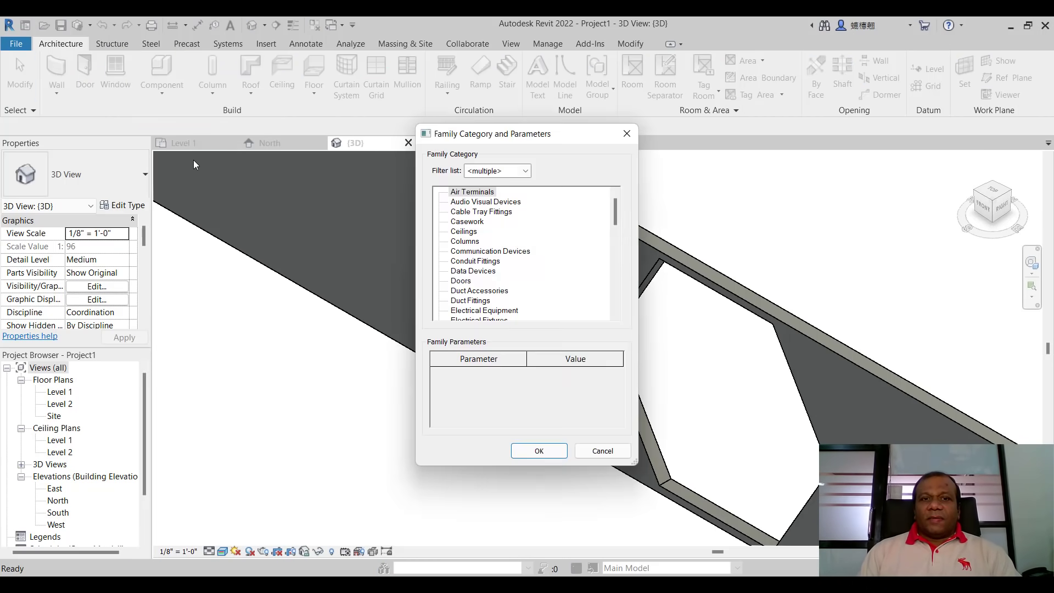
click(464, 222)
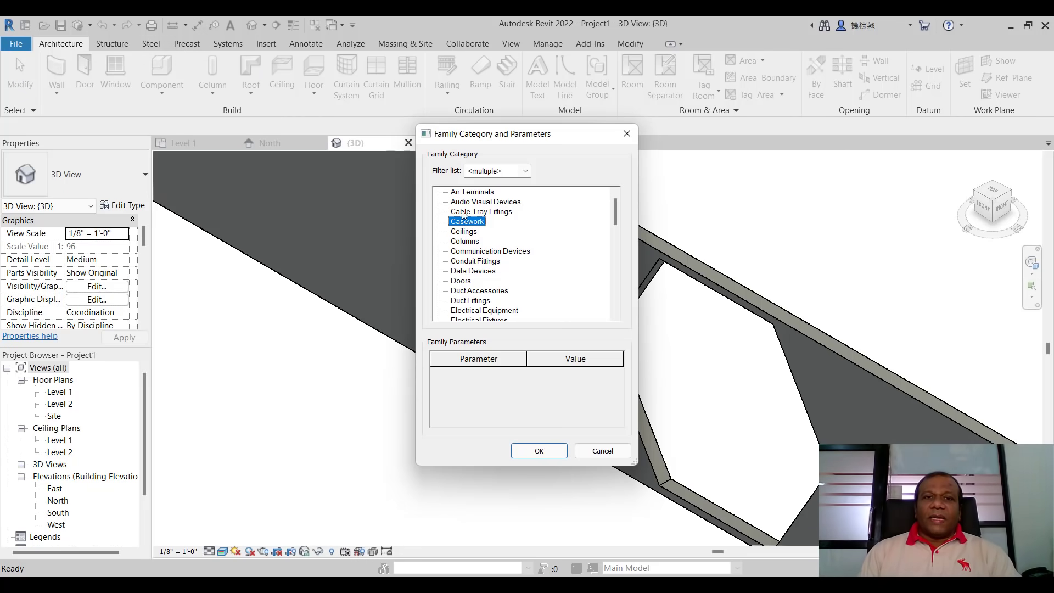
click(539, 452)
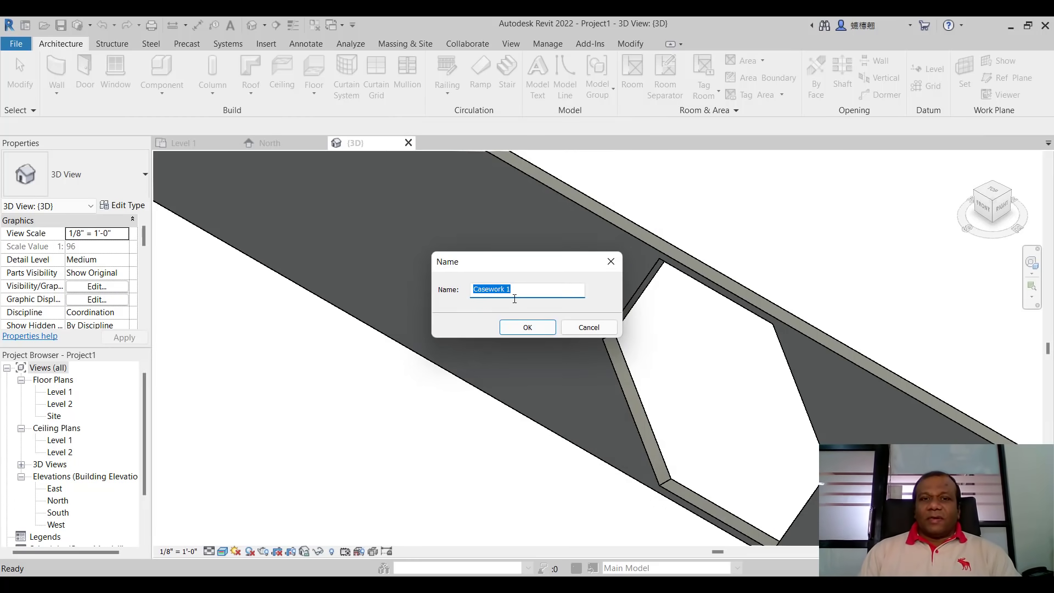
click(516, 327)
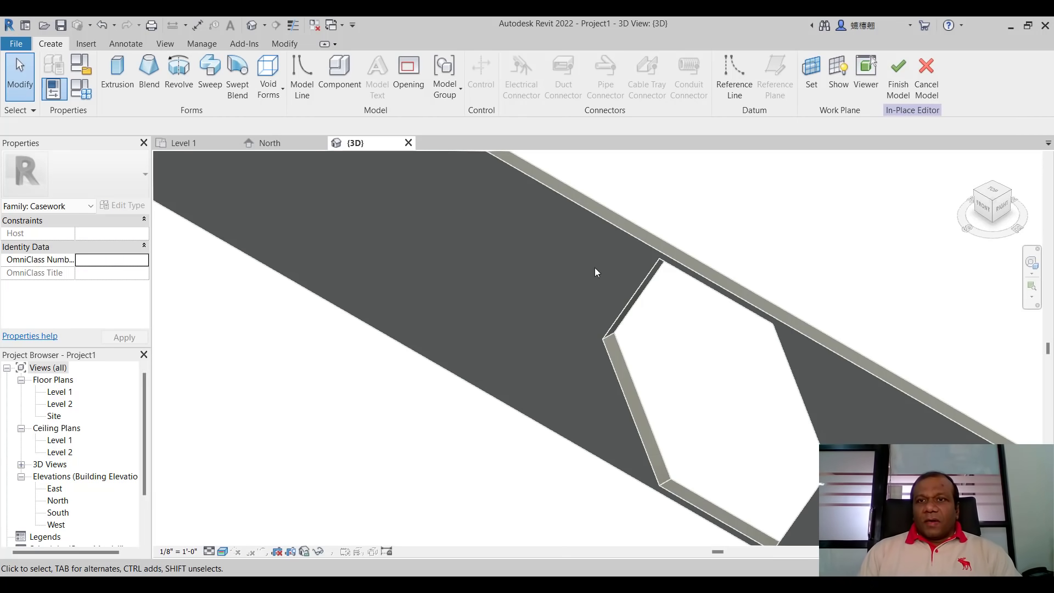
Step: Set the wall face as the work plane, show it, and start a solid Extrusion
scroll(603, 299, down, 2)
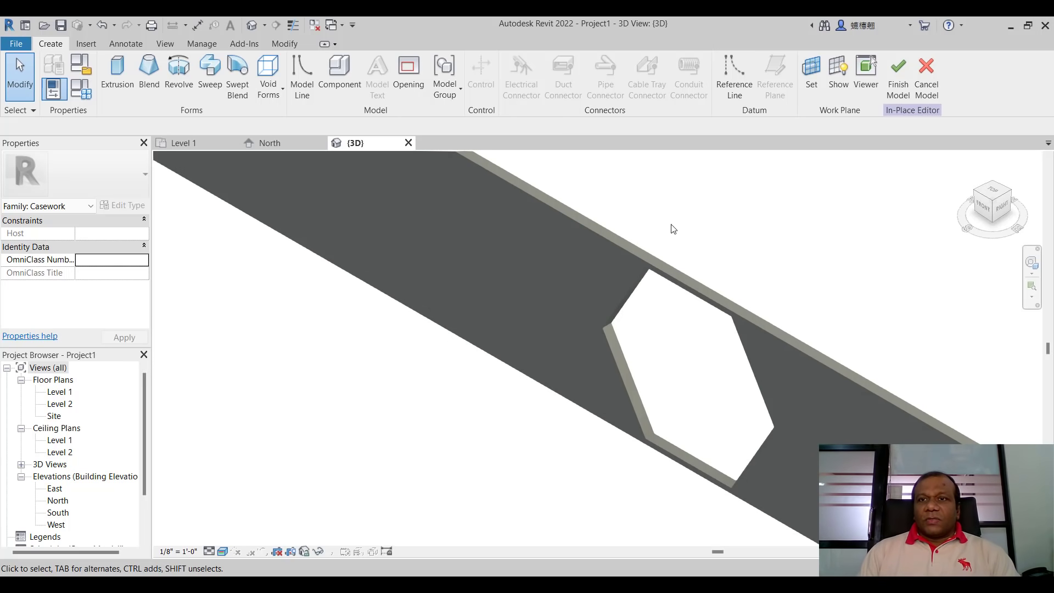
click(811, 78)
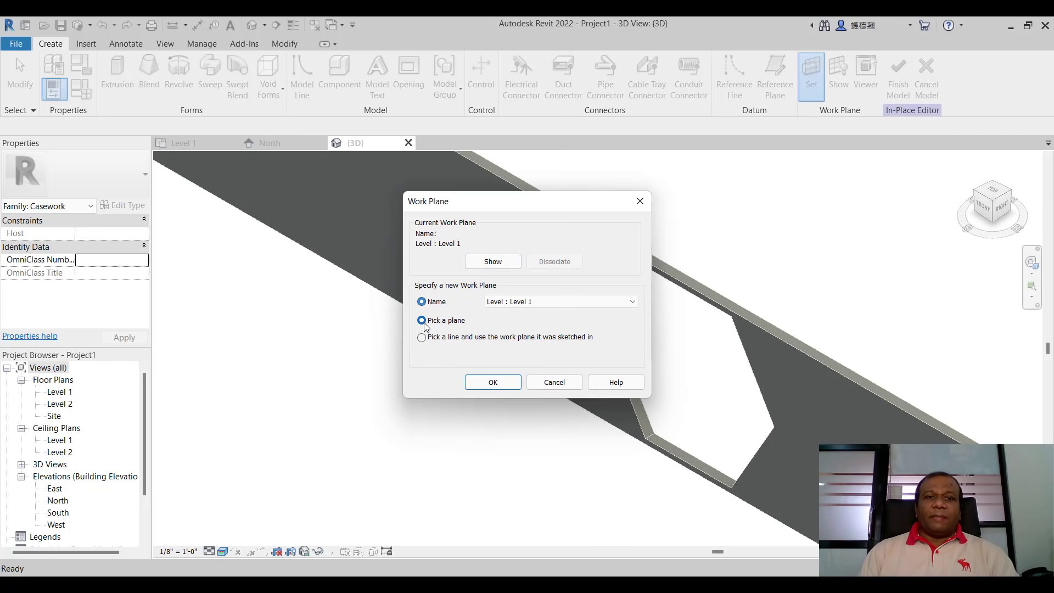
click(492, 382)
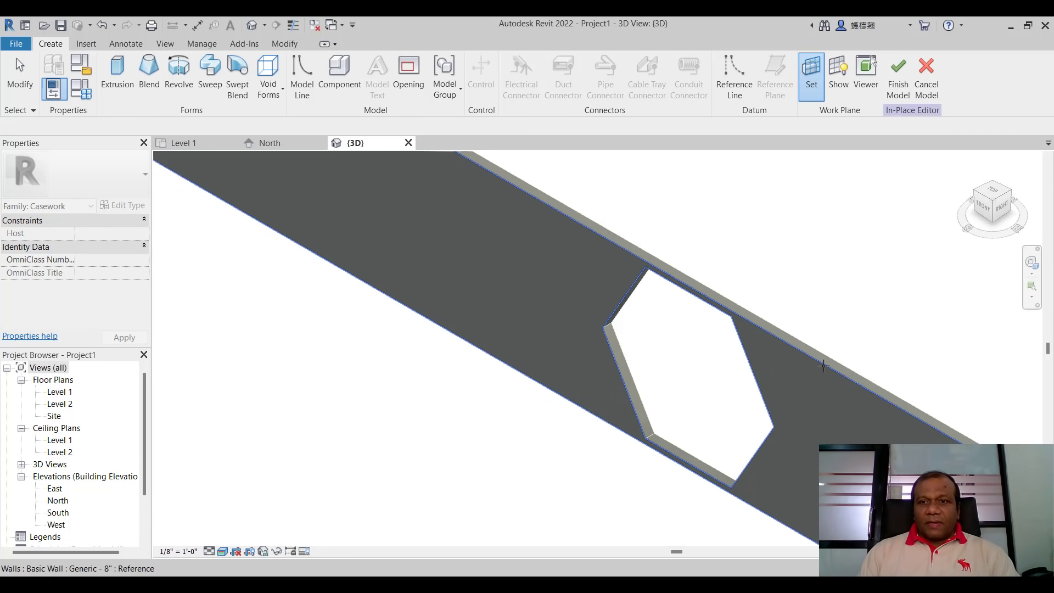
click(583, 407)
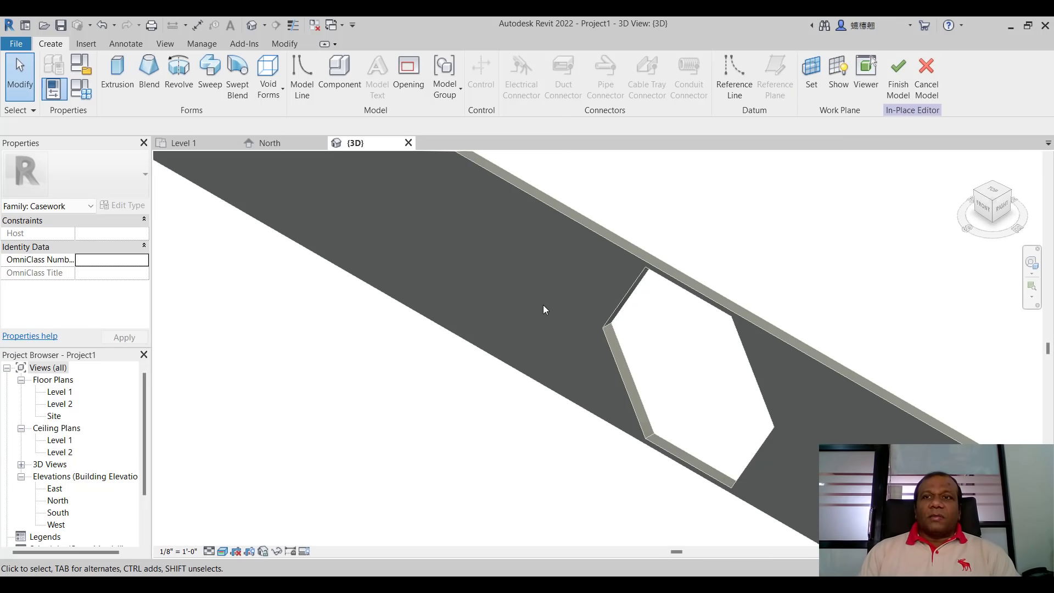
click(838, 88)
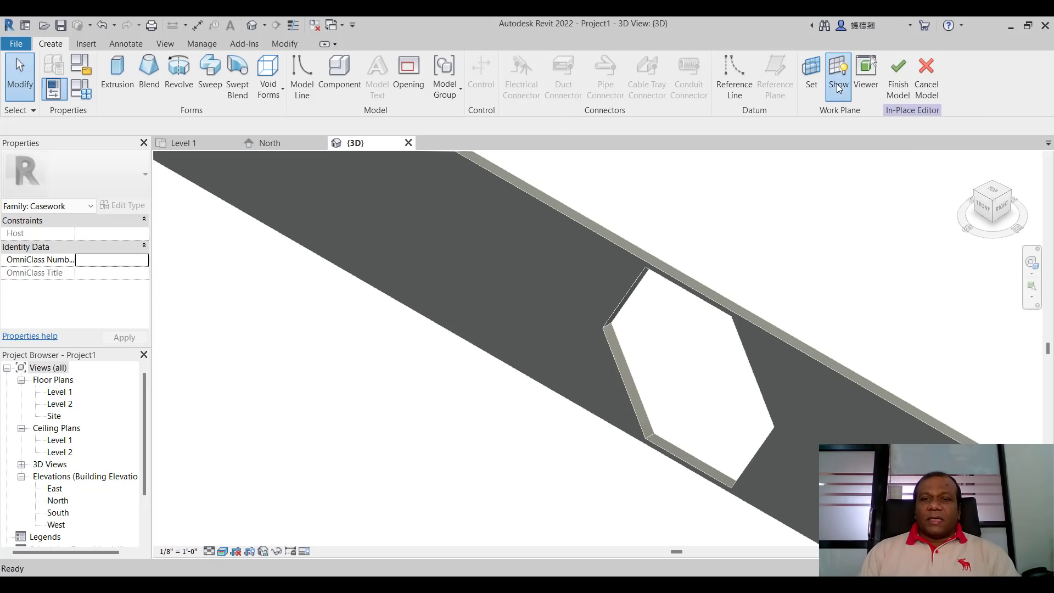
click(838, 88)
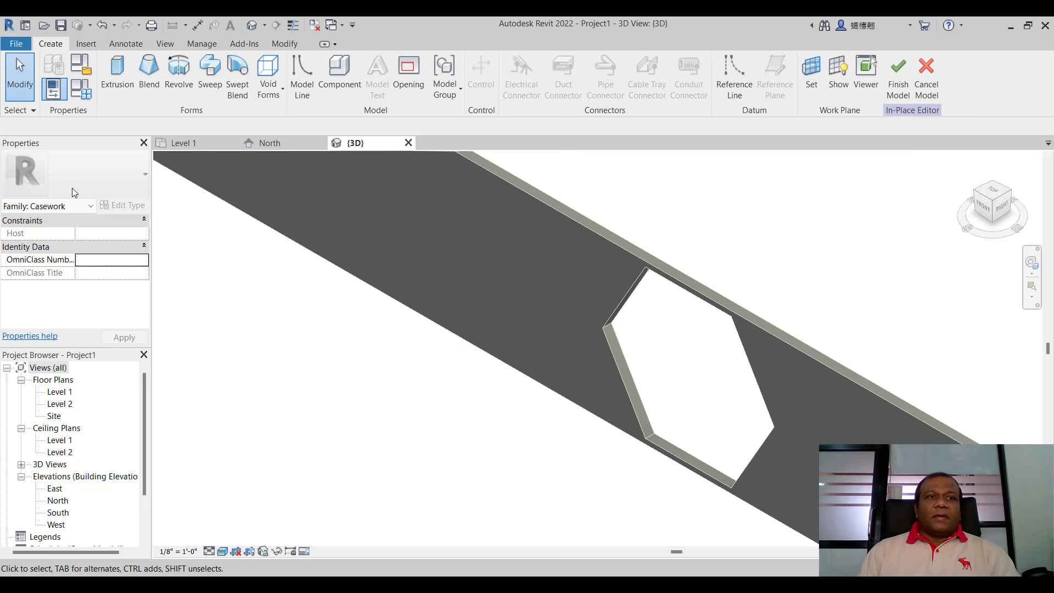
click(117, 69)
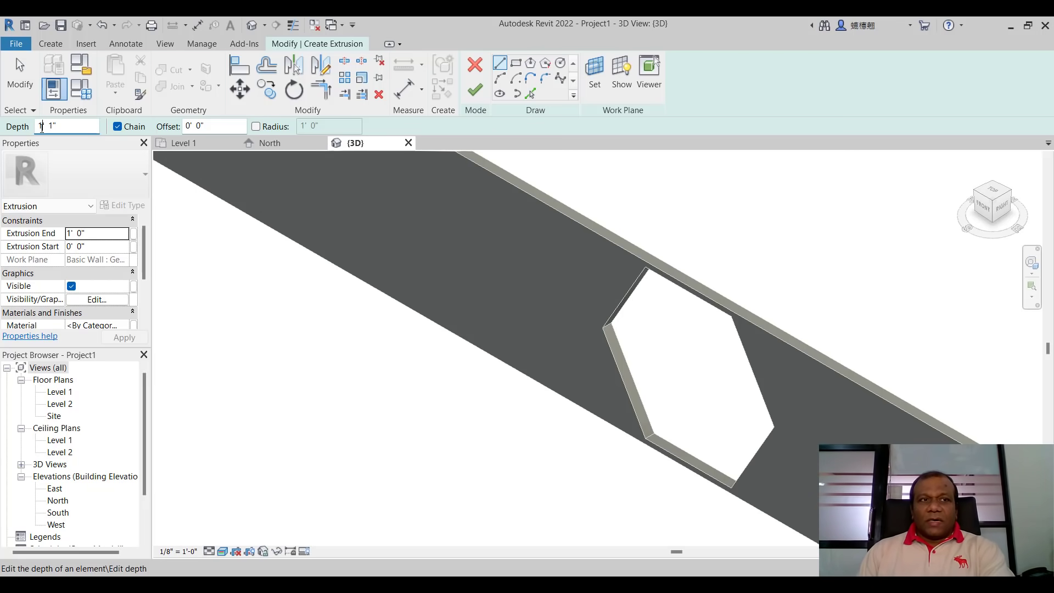
Step: Pick the first edge of the hexagonal opening as a sketch line at a 0' 3" offset
drag(42, 126, 36, 130)
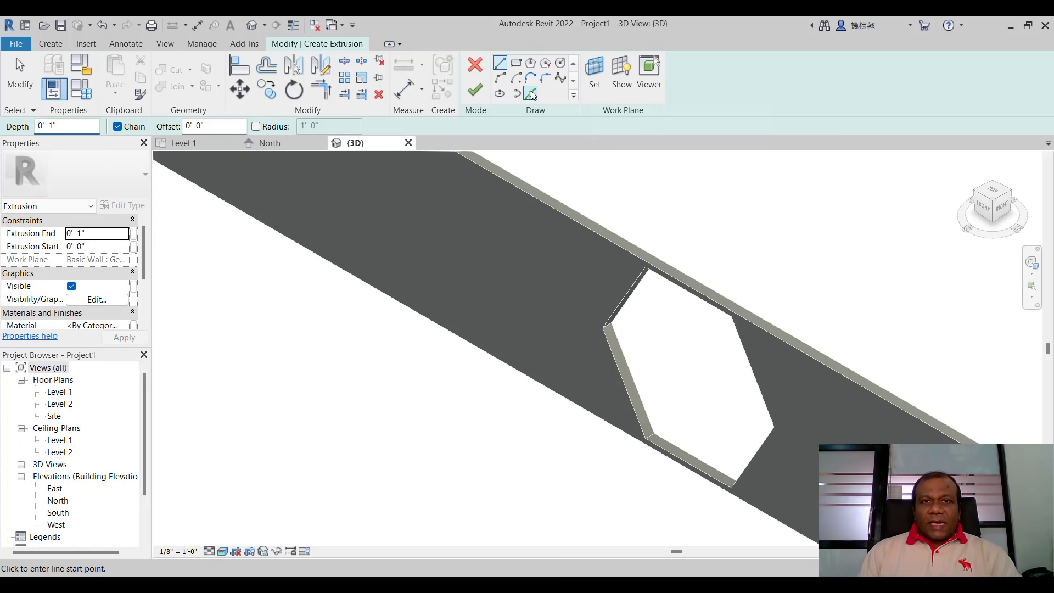
click(531, 94)
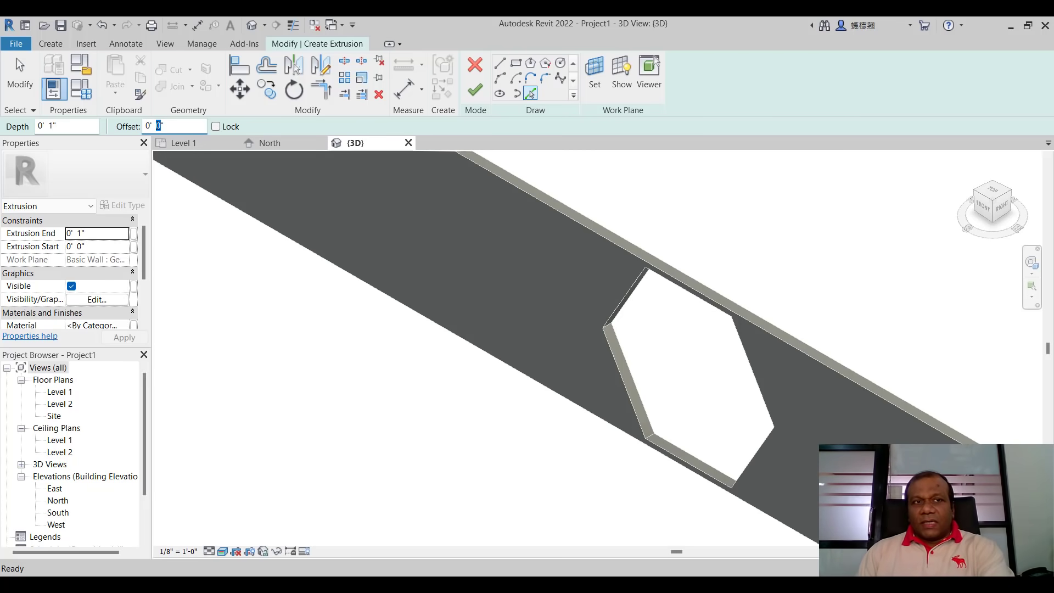
scroll(576, 343, up, 3)
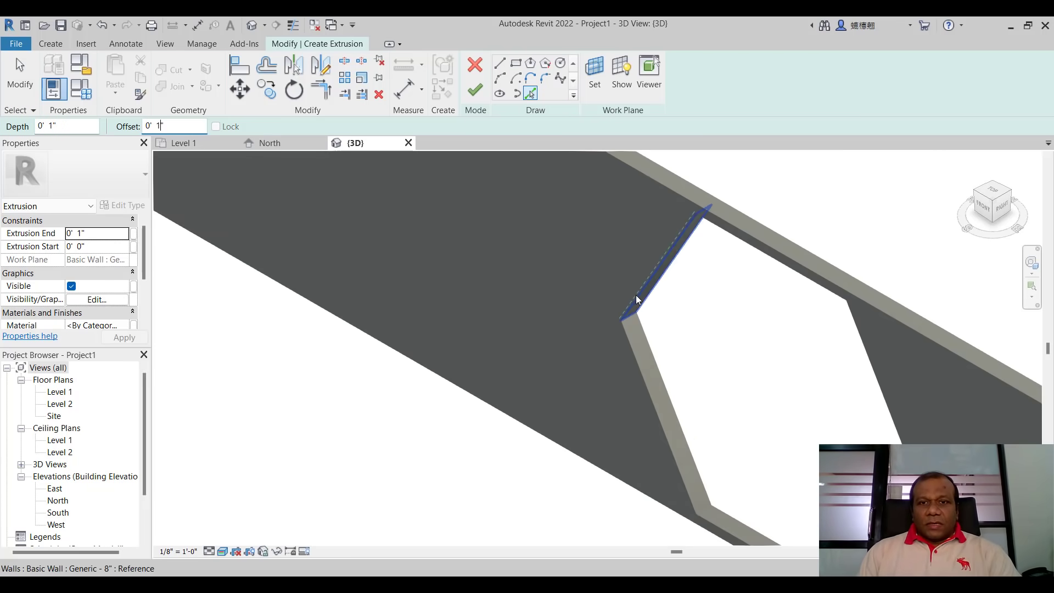
scroll(635, 295, up, 2)
scroll(621, 307, up, 1)
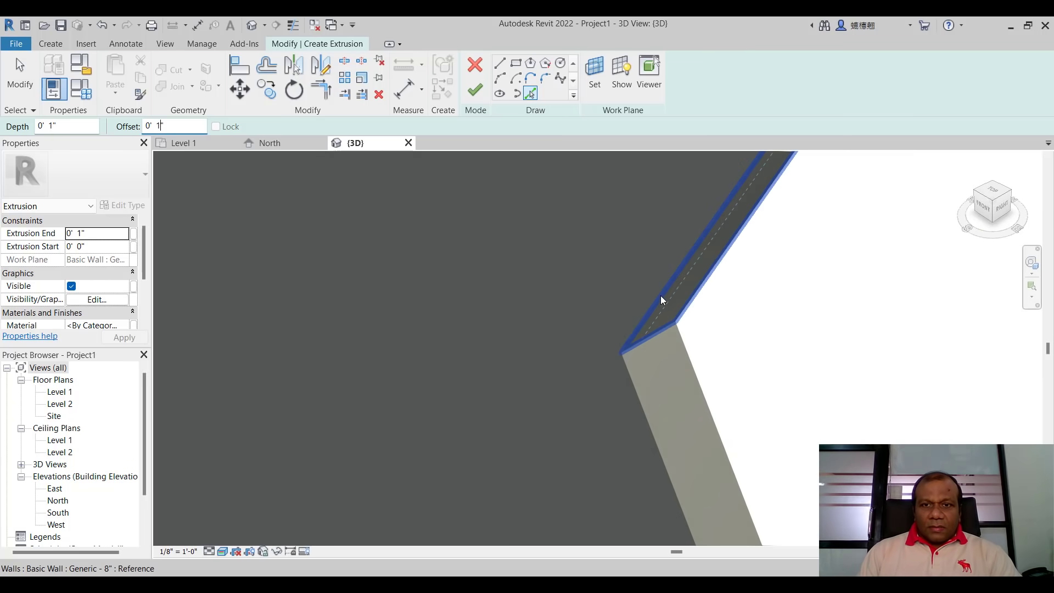
click(659, 298)
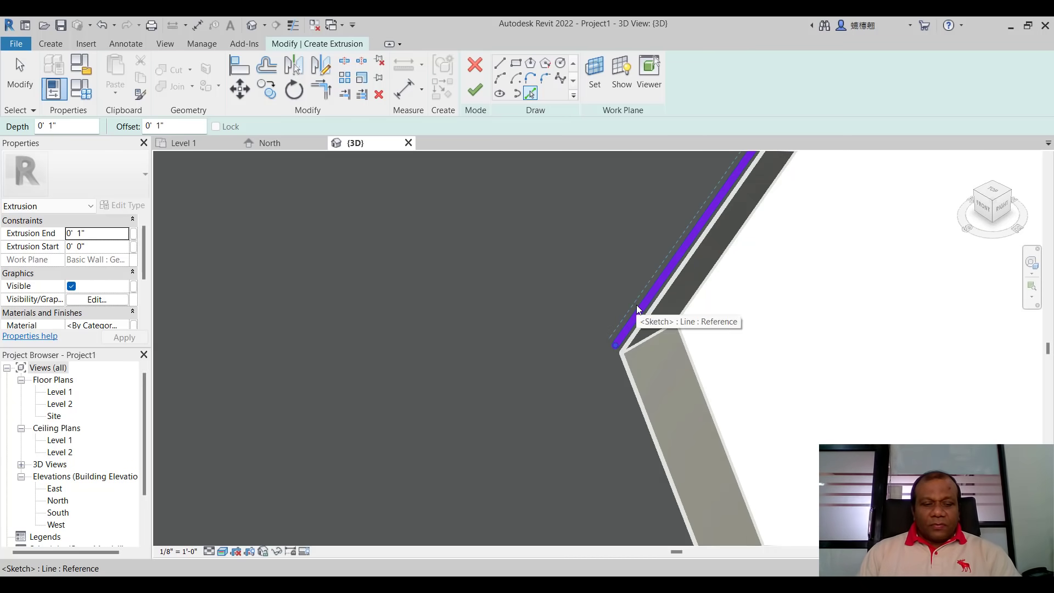
key(ctrl+z)
key(p)
key(l)
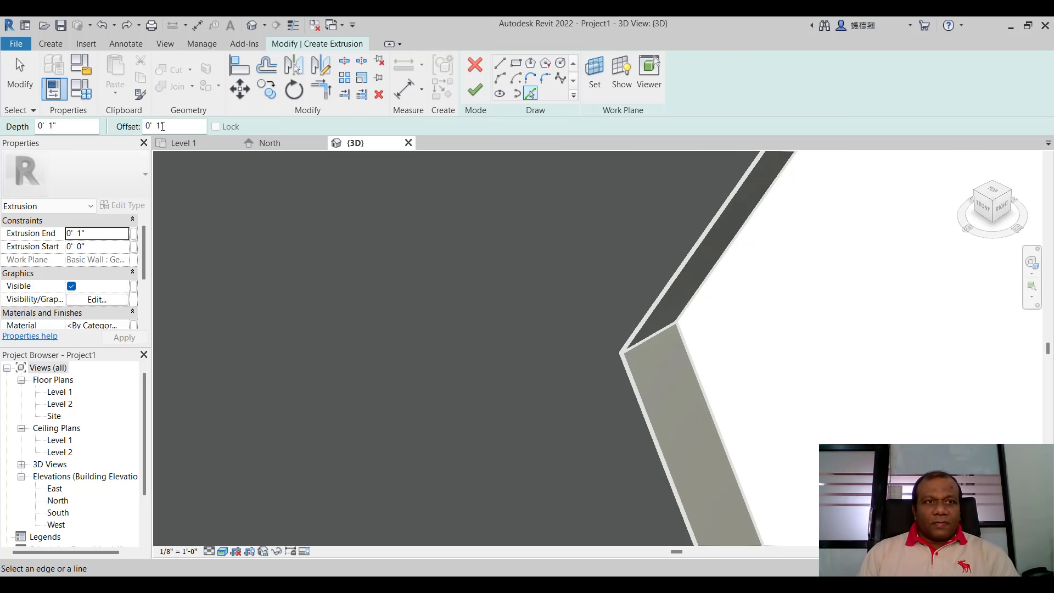
text(3)
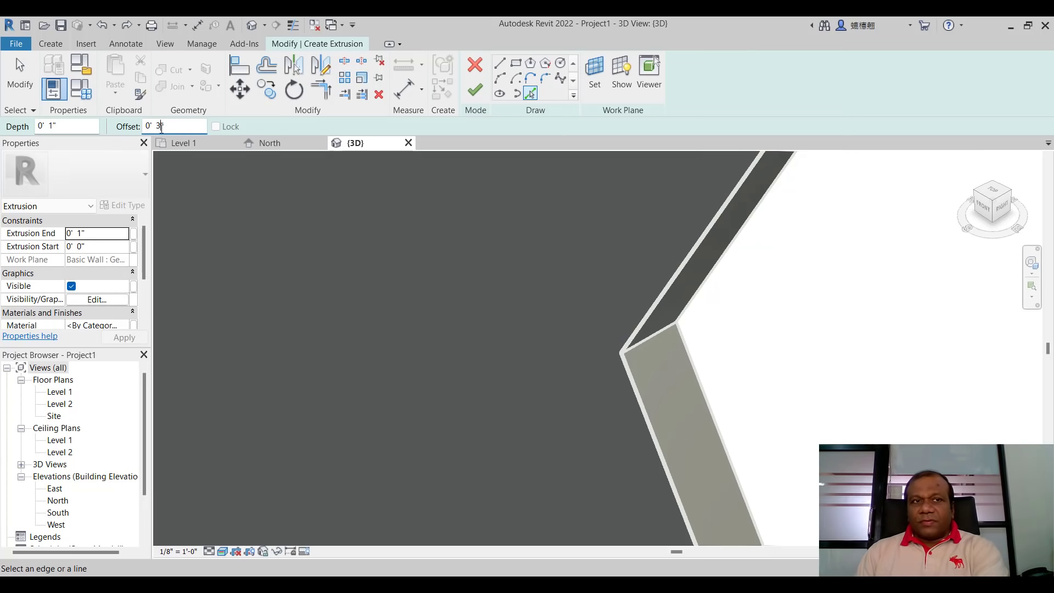
click(670, 281)
Step: Pick the left, lower, lower-right, right and top opening edges at the same 3" offset
scroll(496, 231, down, 3)
scroll(511, 264, down, 3)
scroll(526, 301, up, 5)
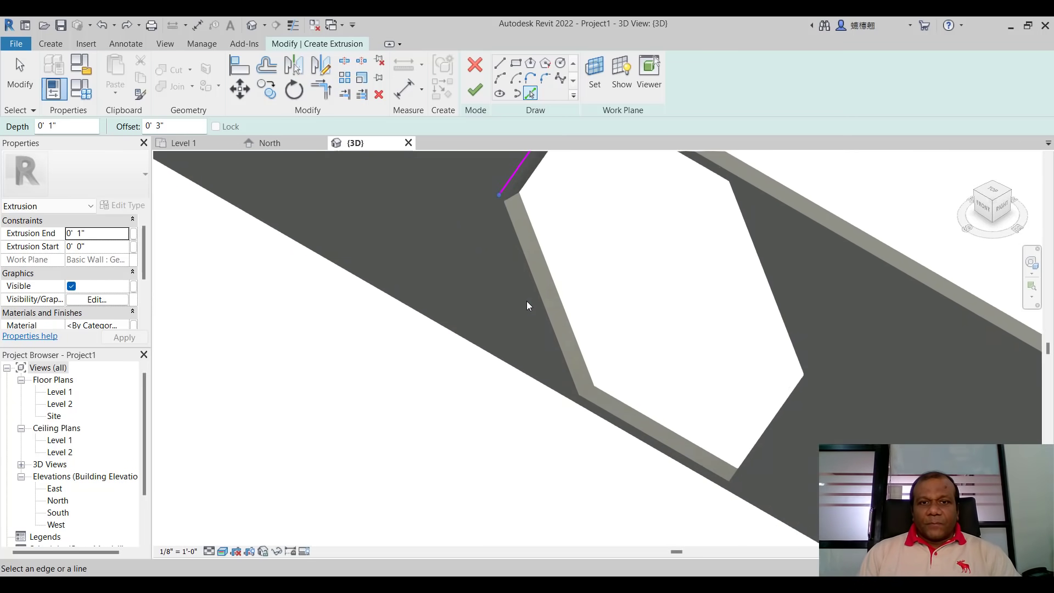
click(565, 354)
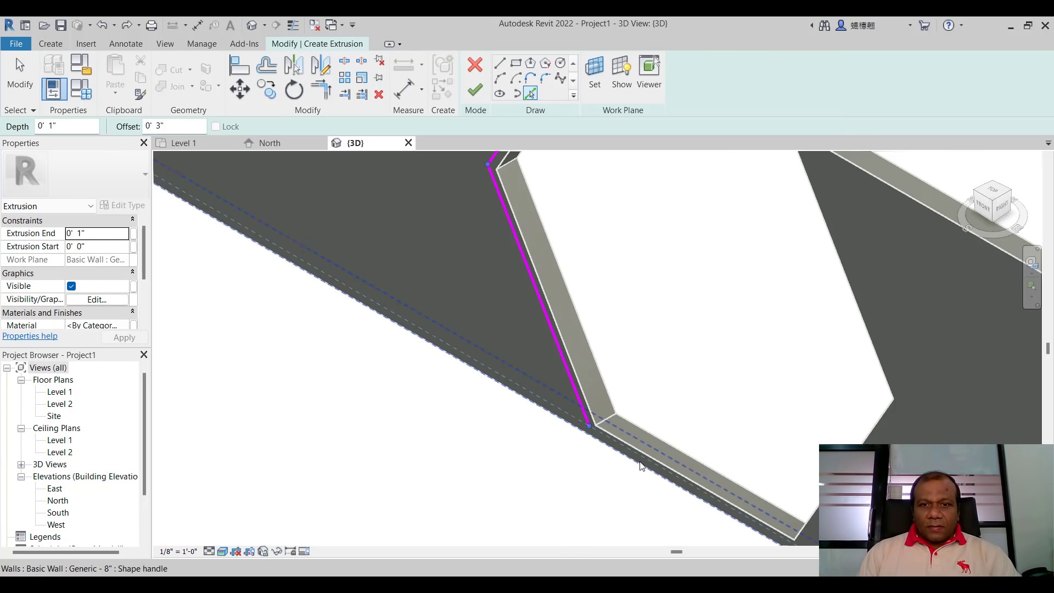
scroll(641, 465, up, 5)
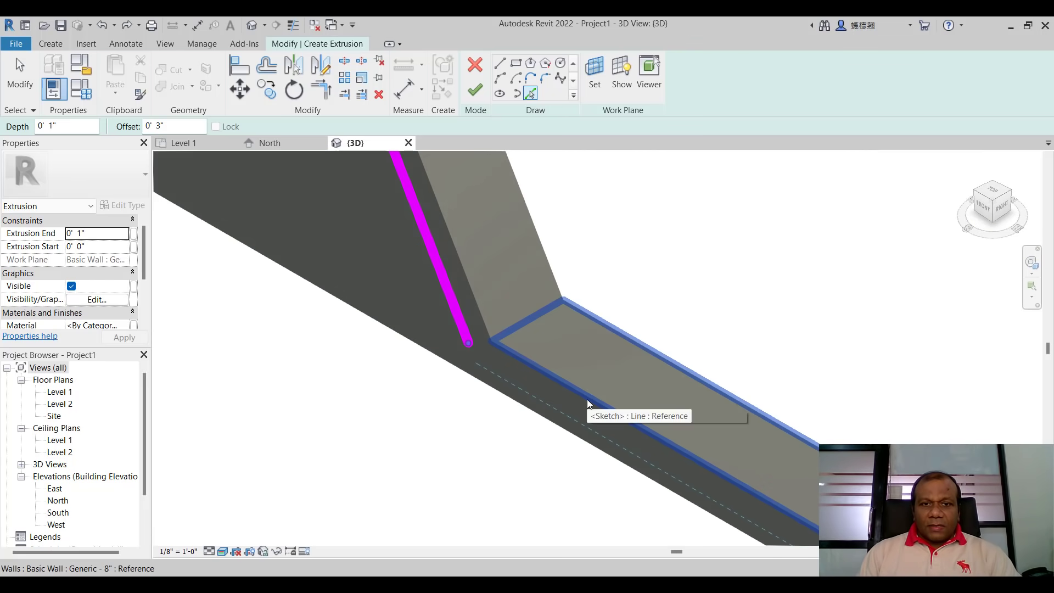
click(588, 403)
scroll(586, 400, down, 4)
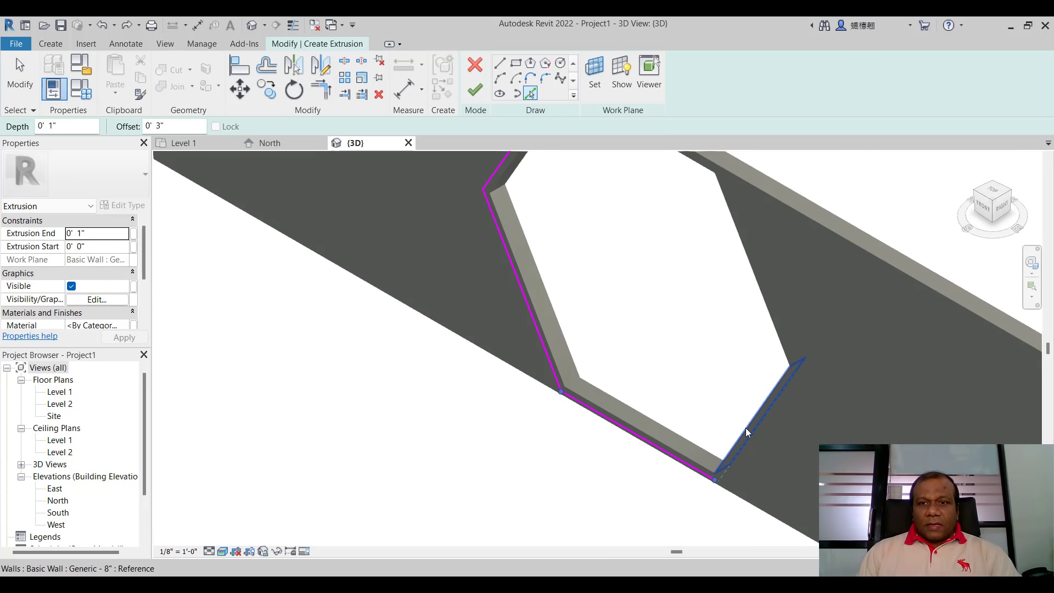
click(745, 427)
scroll(723, 357, down, 3)
scroll(733, 300, up, 2)
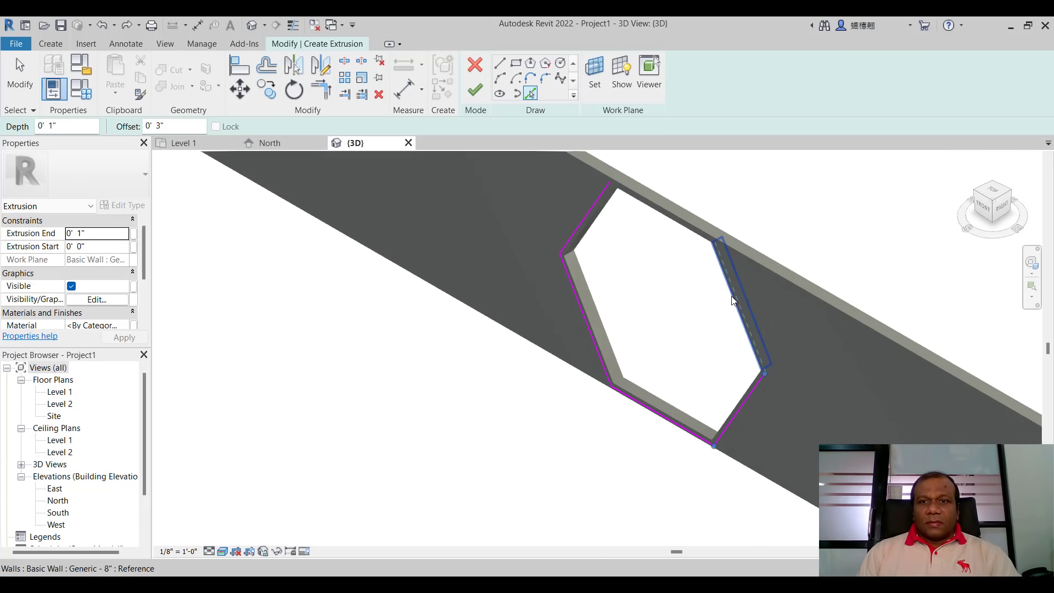
click(733, 300)
scroll(665, 203, up, 3)
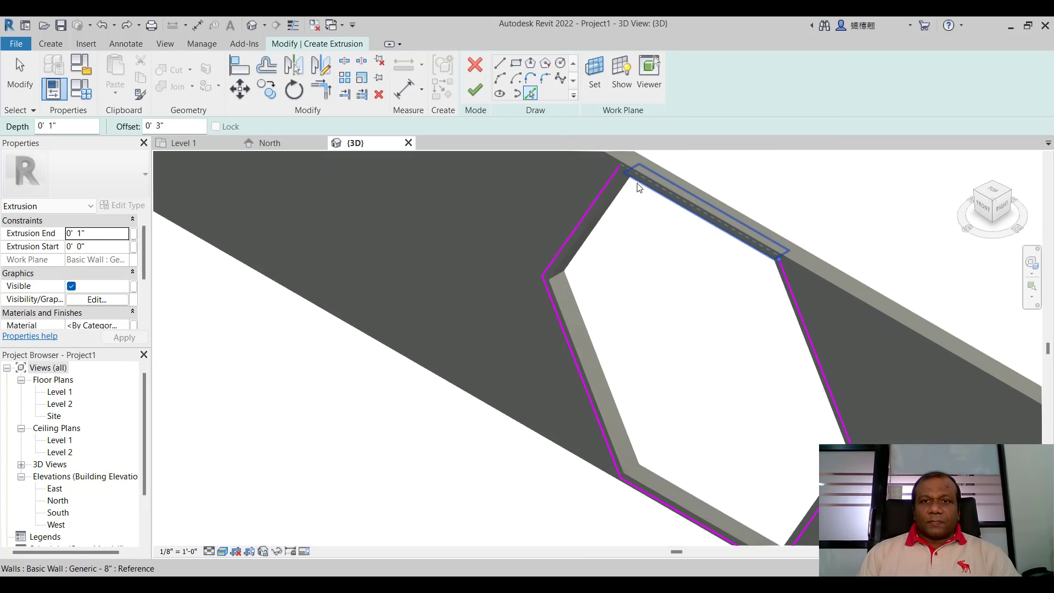
click(668, 203)
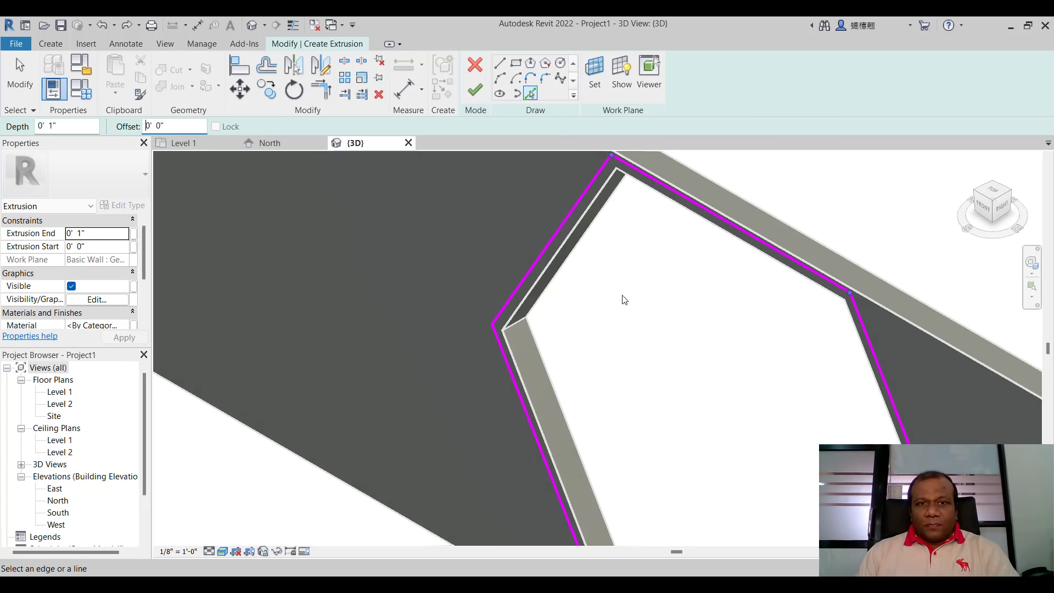
Step: With 0' 0" offset, trace the upper-left, lower-left, bottom, lower-right and upper-right opening edges
click(551, 258)
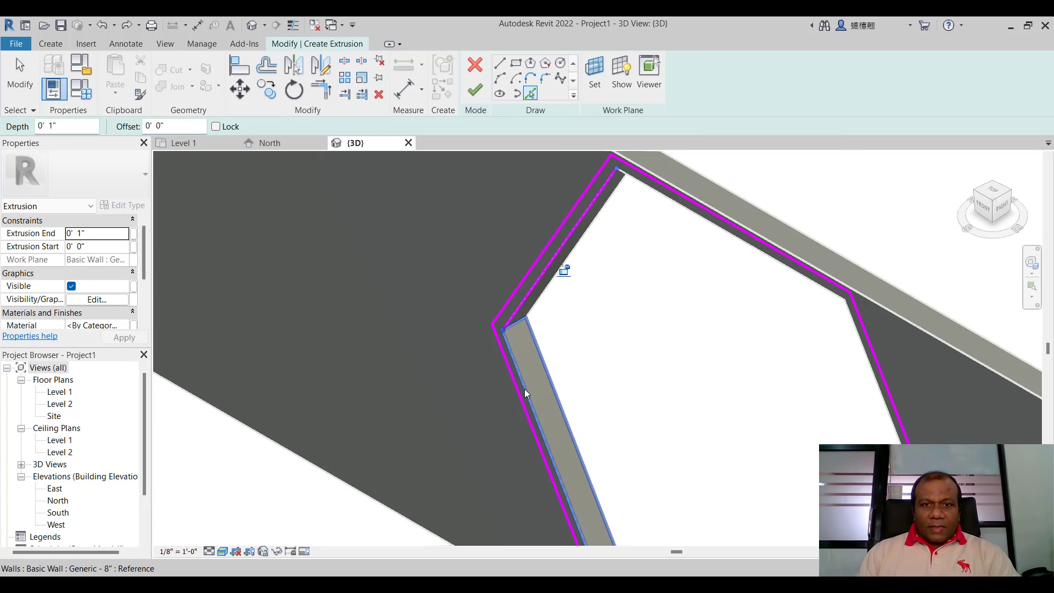
click(524, 389)
scroll(530, 346, down, 5)
scroll(585, 406, up, 5)
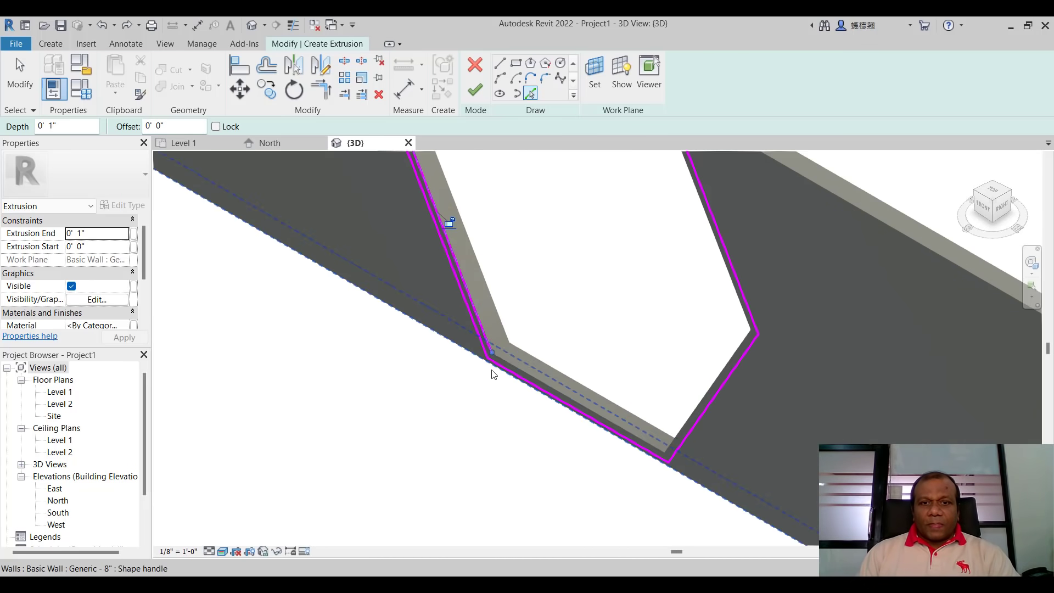
click(526, 370)
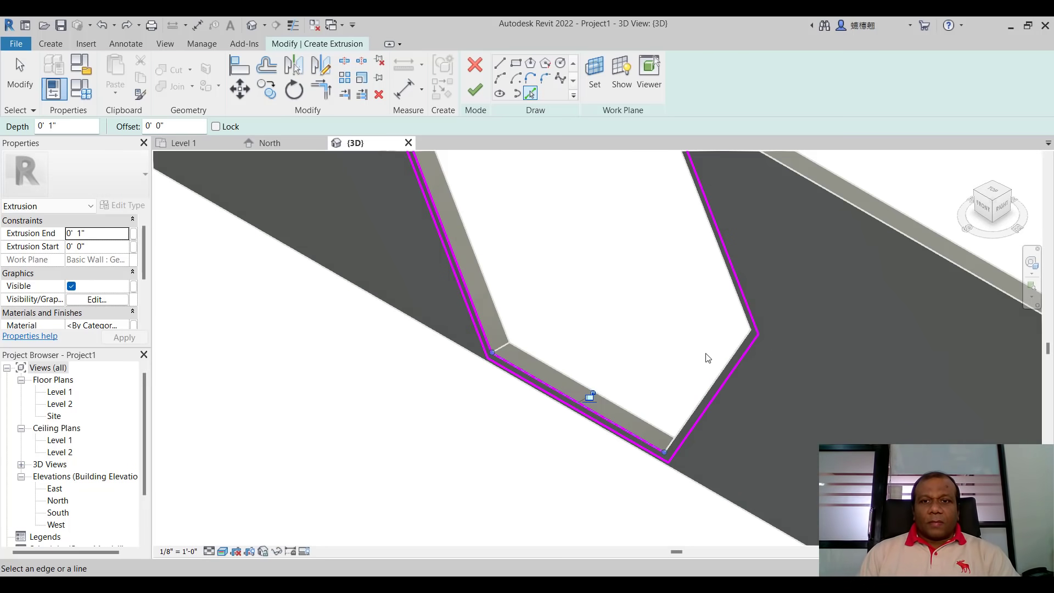
click(724, 368)
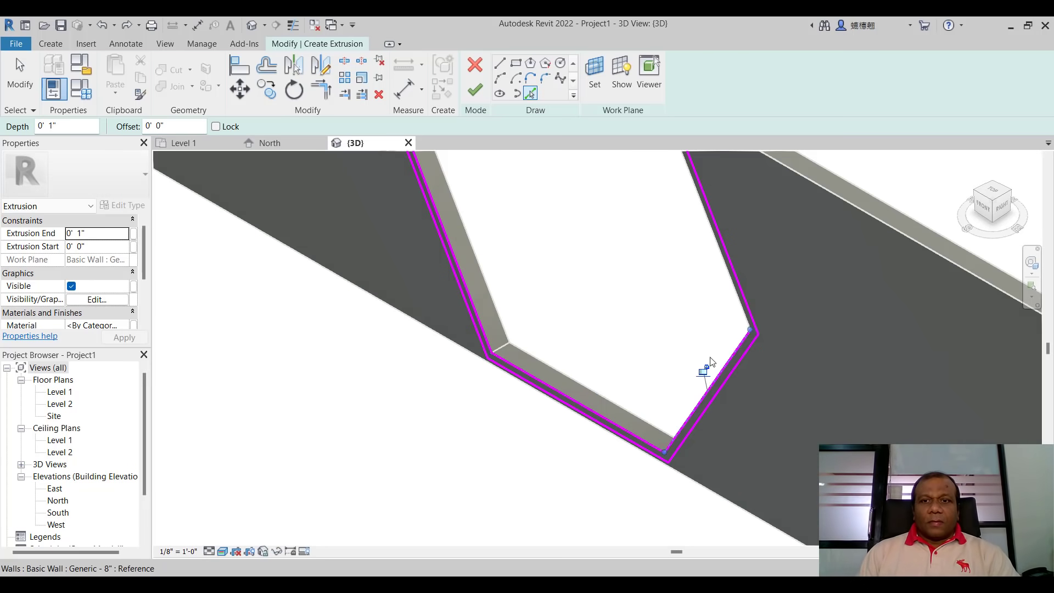
click(722, 295)
scroll(666, 383, down, 3)
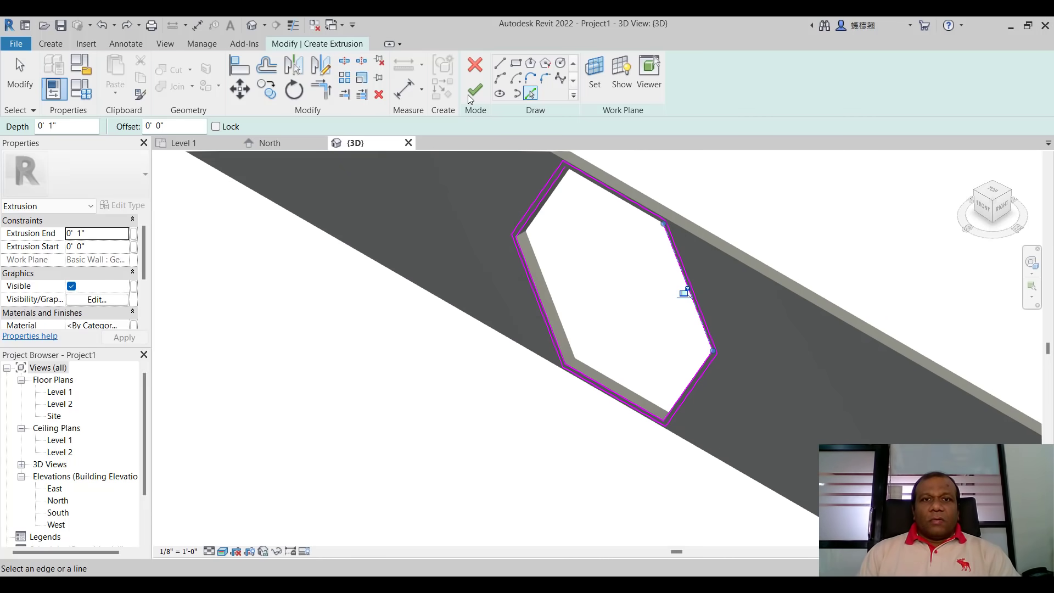
Step: After the sketch error, add the missing top edge and finish the frame extrusion
click(473, 91)
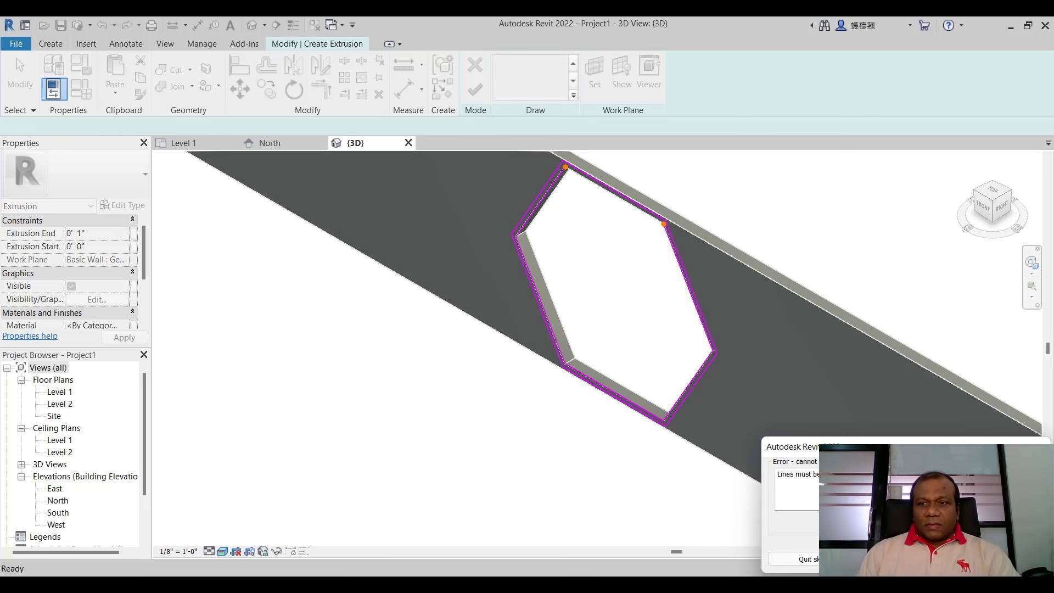
key(Return)
scroll(654, 258, up, 5)
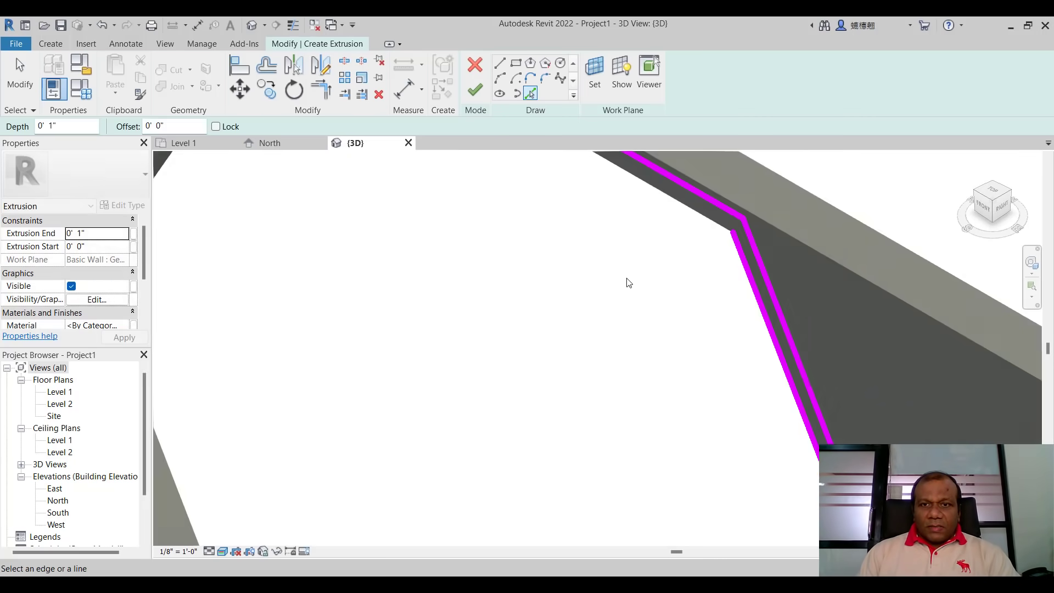
scroll(651, 286, down, 3)
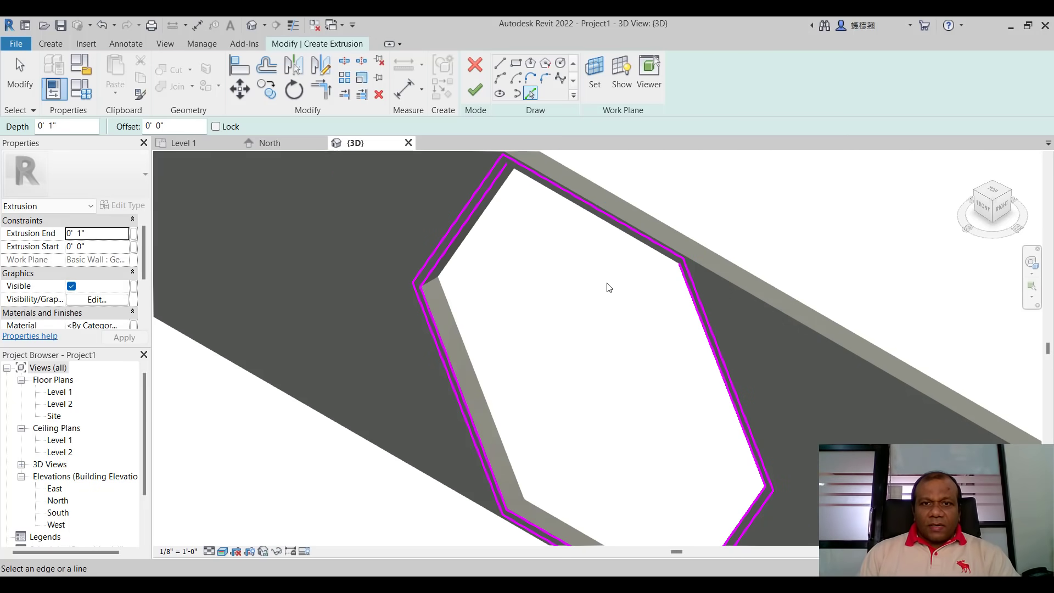
click(589, 225)
click(476, 97)
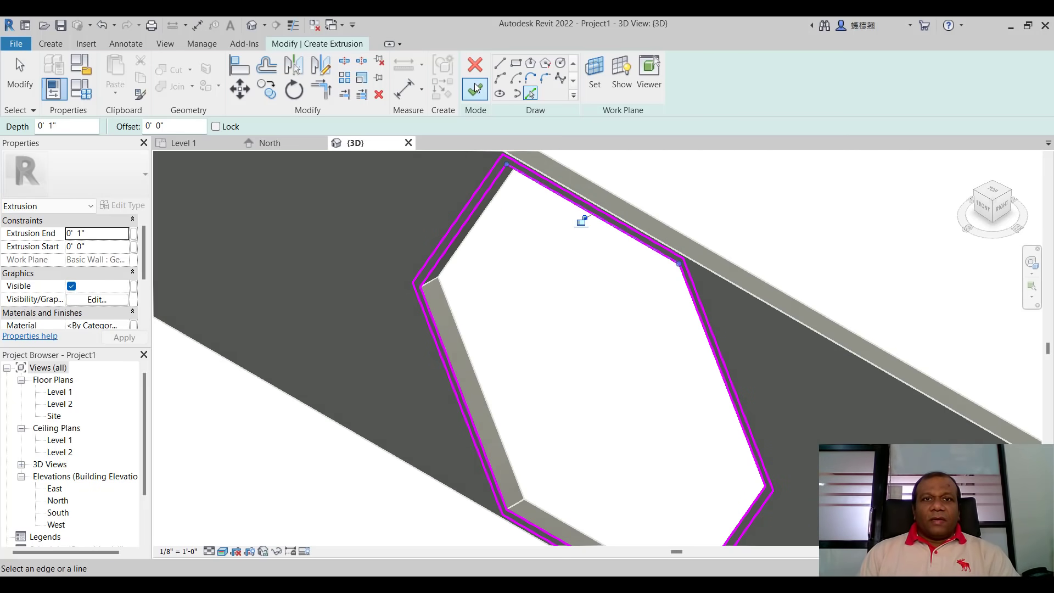
Step: Deselect the frame and zoom around the hexagonal opening to inspect it
click(709, 185)
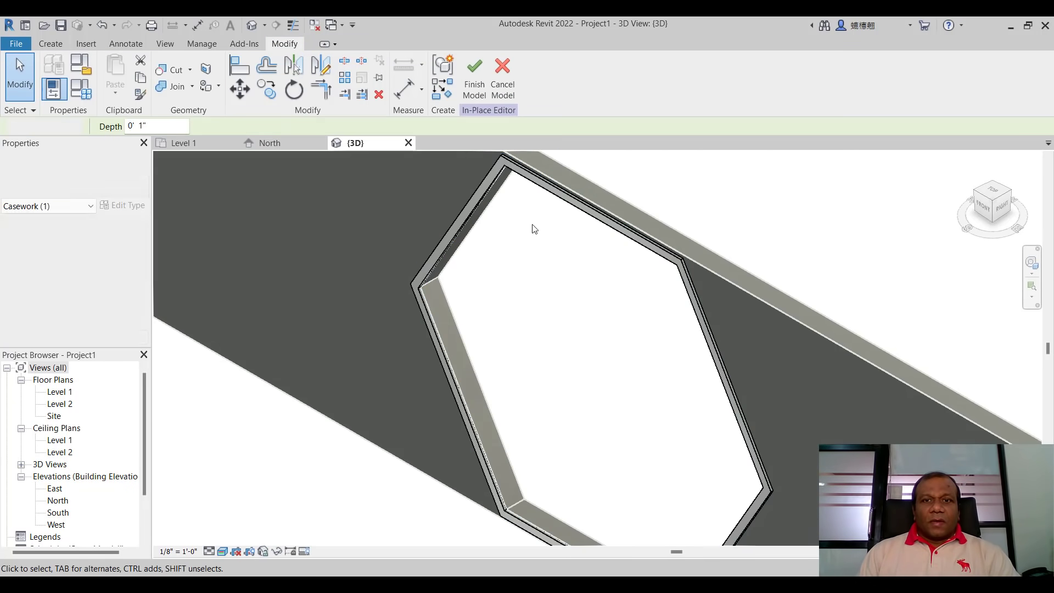
scroll(410, 286, down, 2)
scroll(377, 278, up, 2)
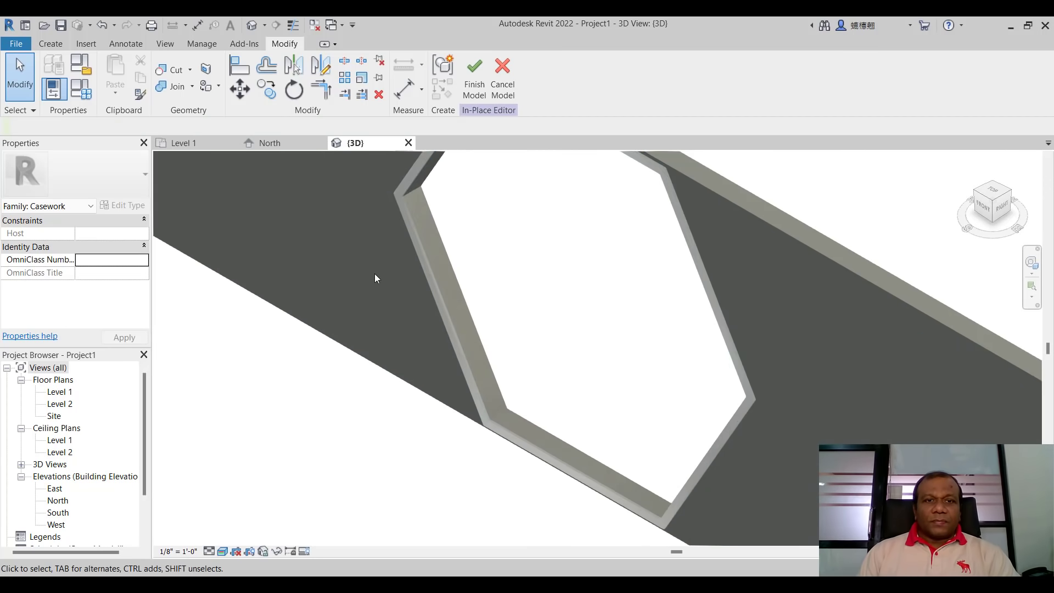
scroll(460, 411, up, 2)
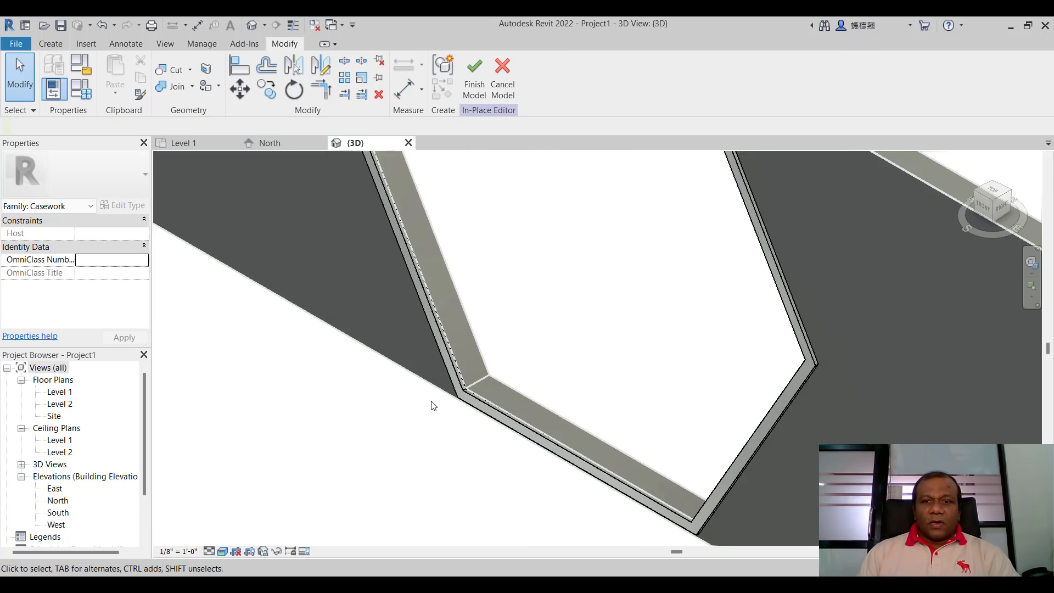
scroll(485, 387, down, 4)
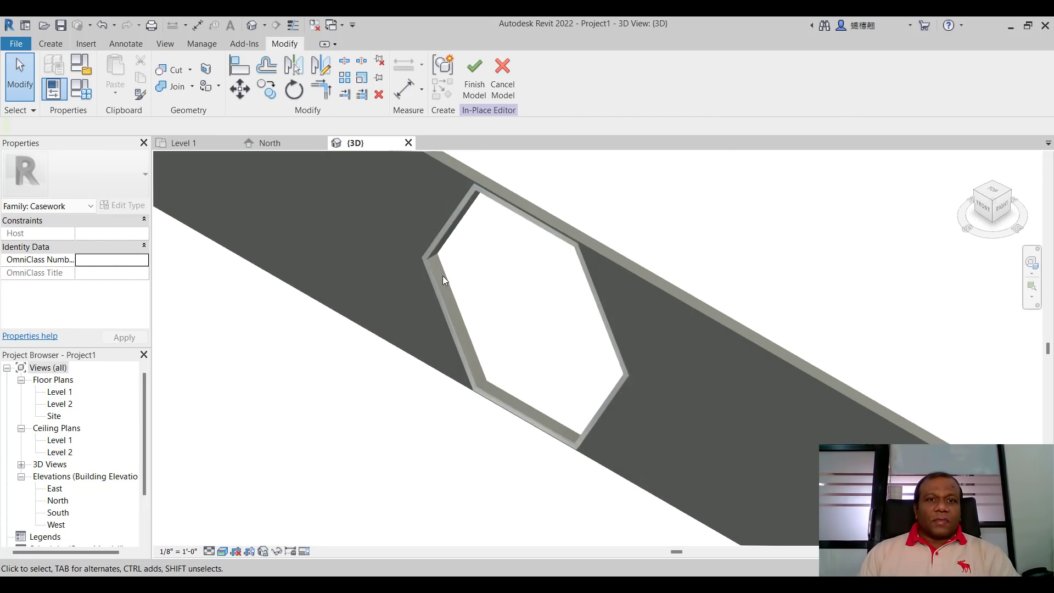
scroll(440, 273, up, 2)
scroll(437, 271, down, 3)
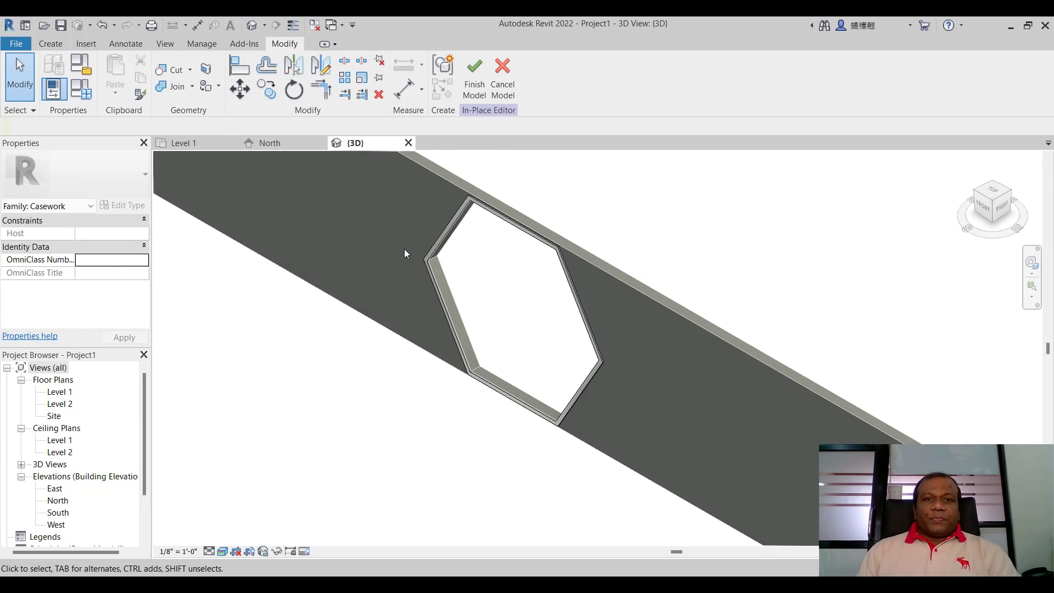
Step: Finish the Casework 1 in-place model, orbit the 3D view edge-on, then return to Level 1
click(475, 79)
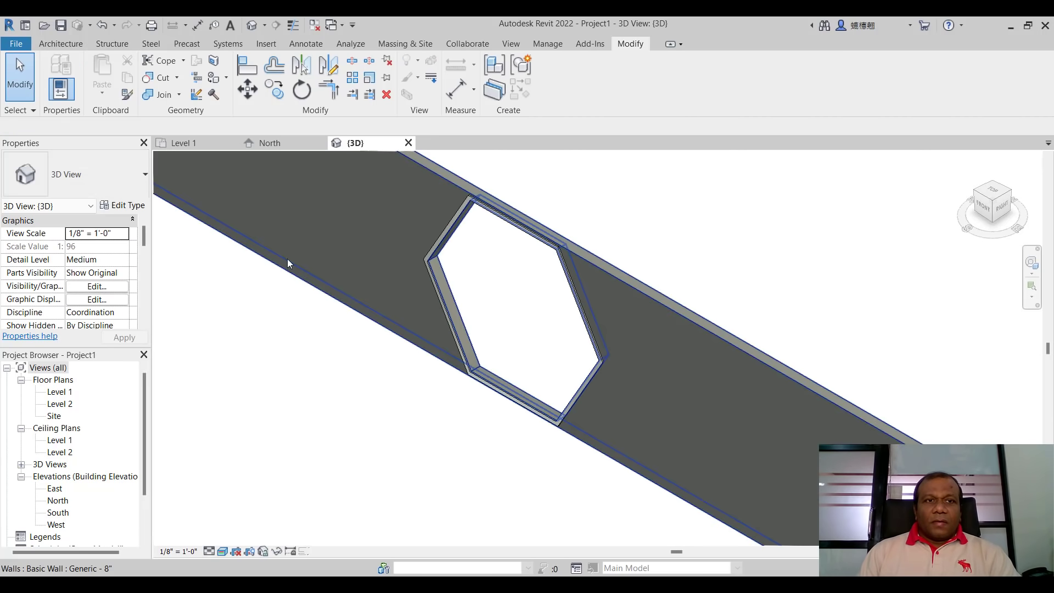
scroll(429, 313, down, 2)
click(1032, 262)
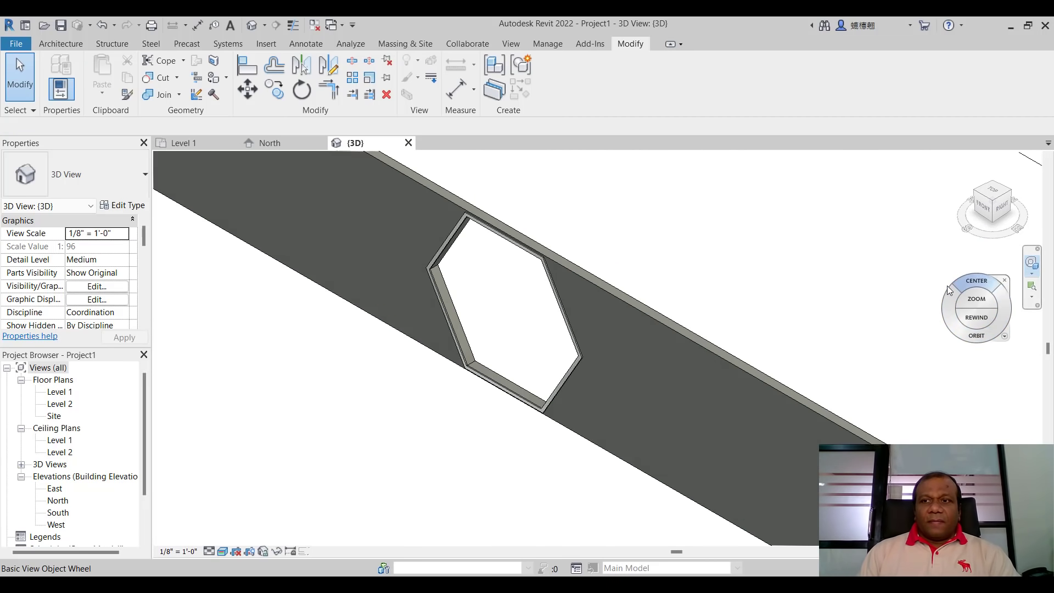
mouse_move(946, 304)
mouse_down()
mouse_move(807, 325)
mouse_move(644, 287)
mouse_move(717, 278)
mouse_move(882, 323)
mouse_move(940, 313)
mouse_up()
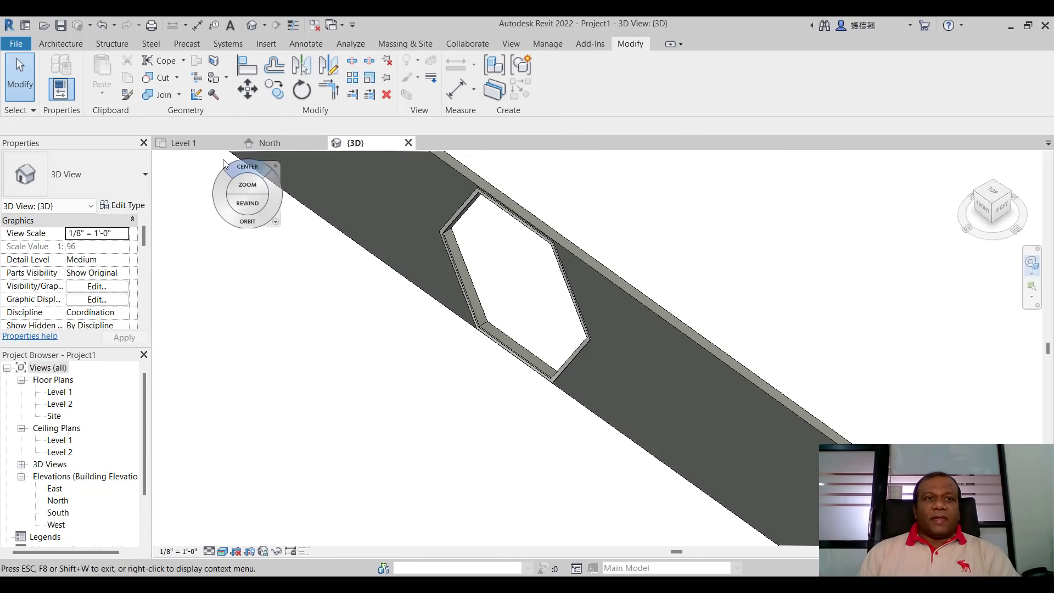
click(187, 144)
scroll(571, 263, up, 5)
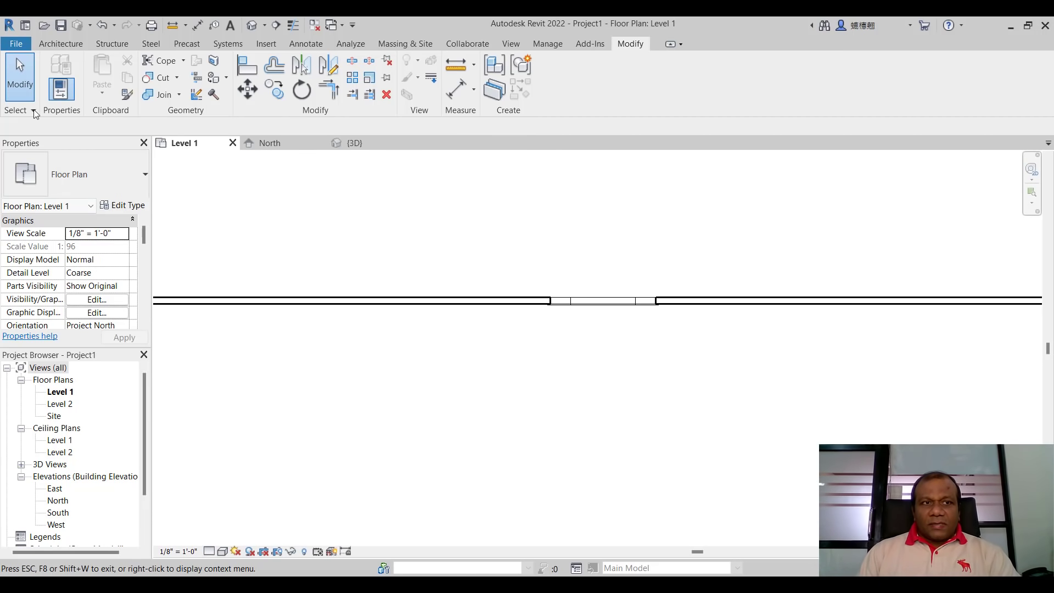
Step: Select the Casework 1 frame sitting in the wall opening
click(26, 82)
click(585, 308)
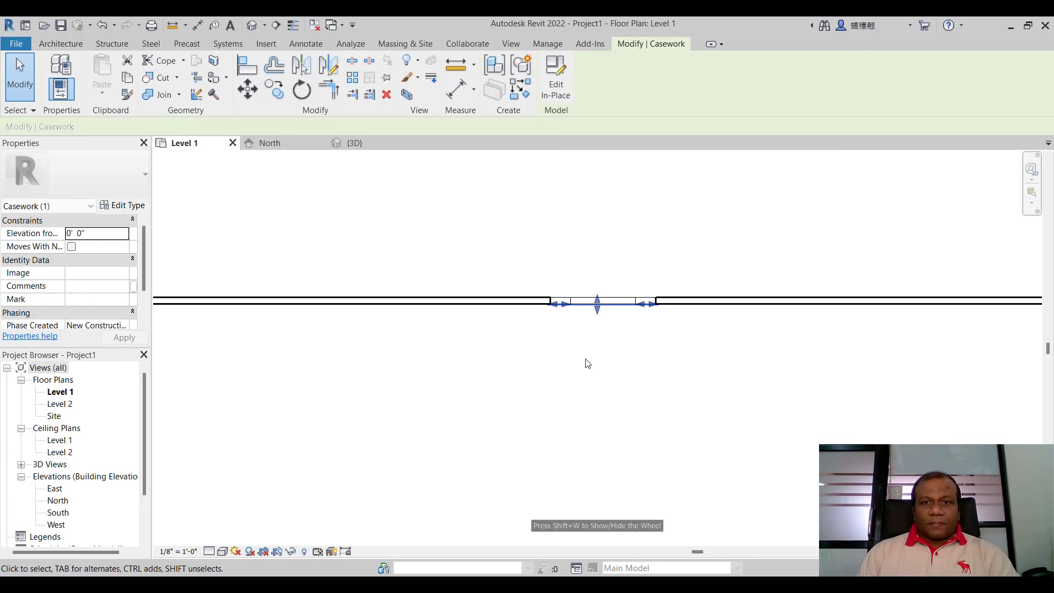
scroll(588, 364, down, 2)
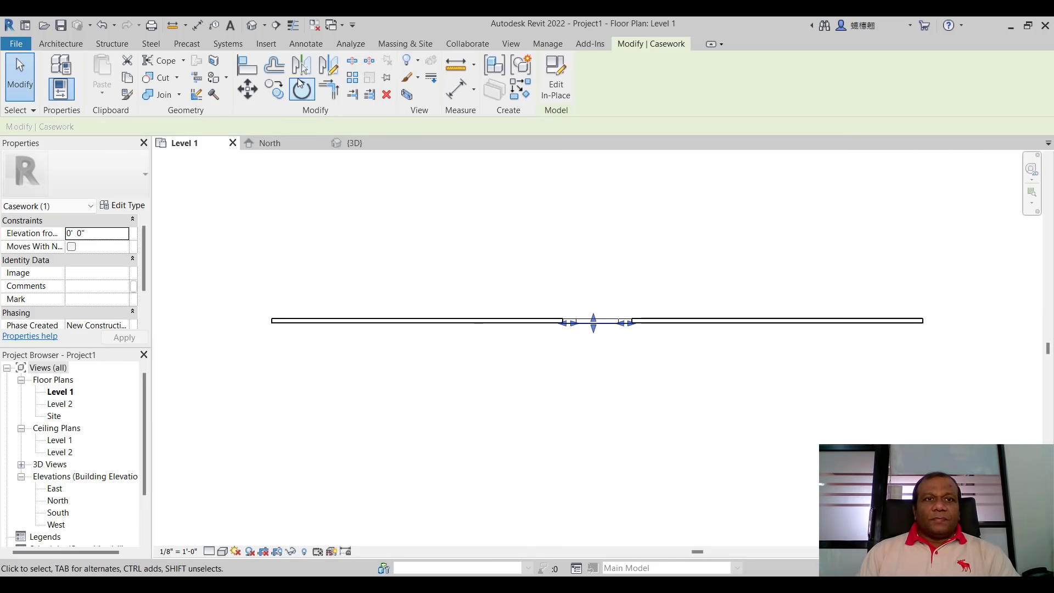
Step: Mirror the frame across an axis drawn from the wall's end along its centreline
click(331, 66)
scroll(328, 290, up, 1)
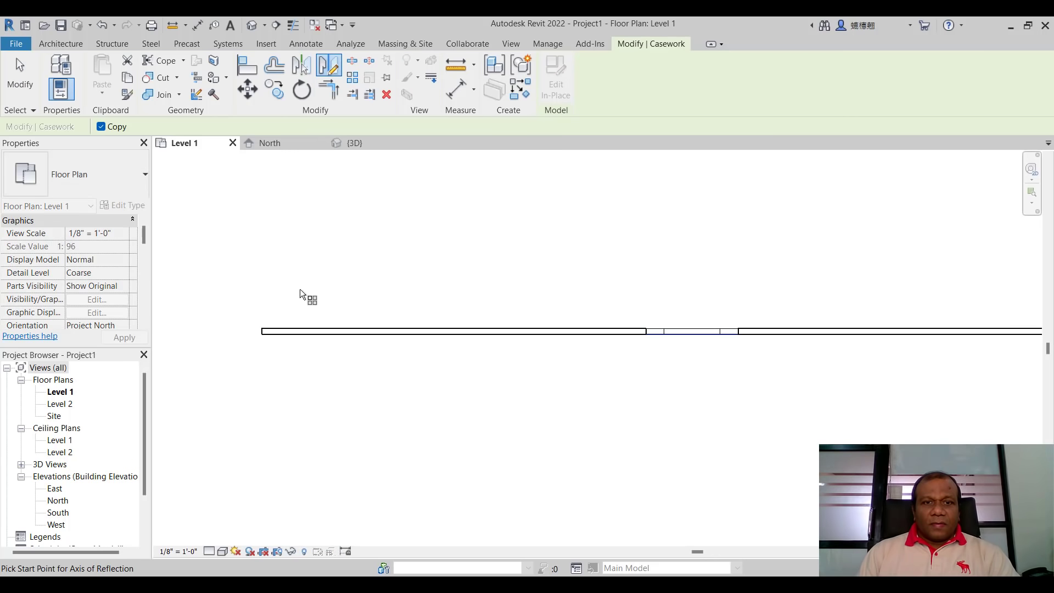
click(260, 330)
scroll(262, 329, down, 2)
scroll(489, 318, up, 3)
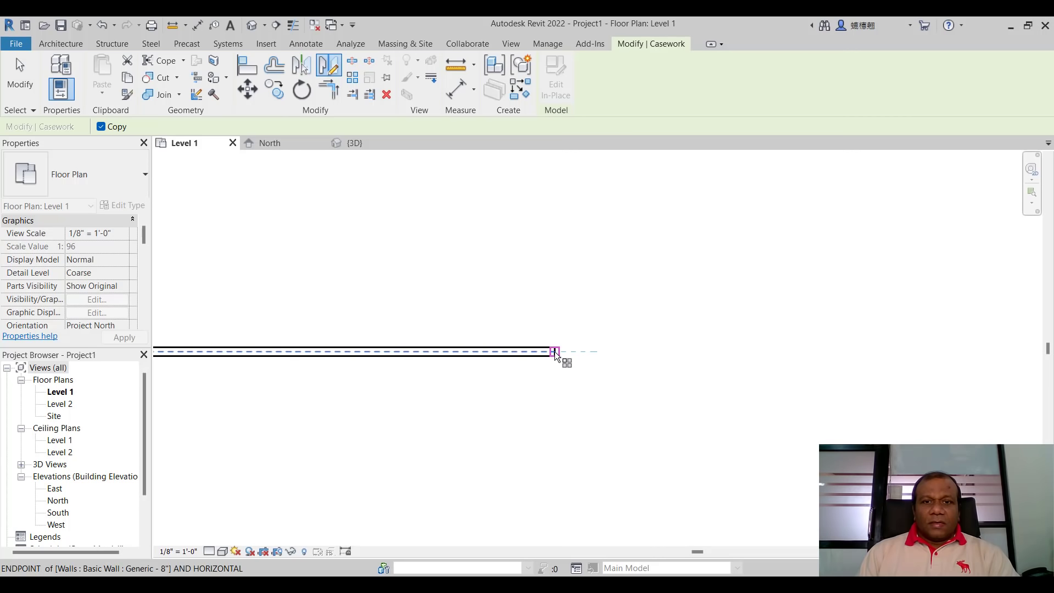
scroll(555, 354, up, 2)
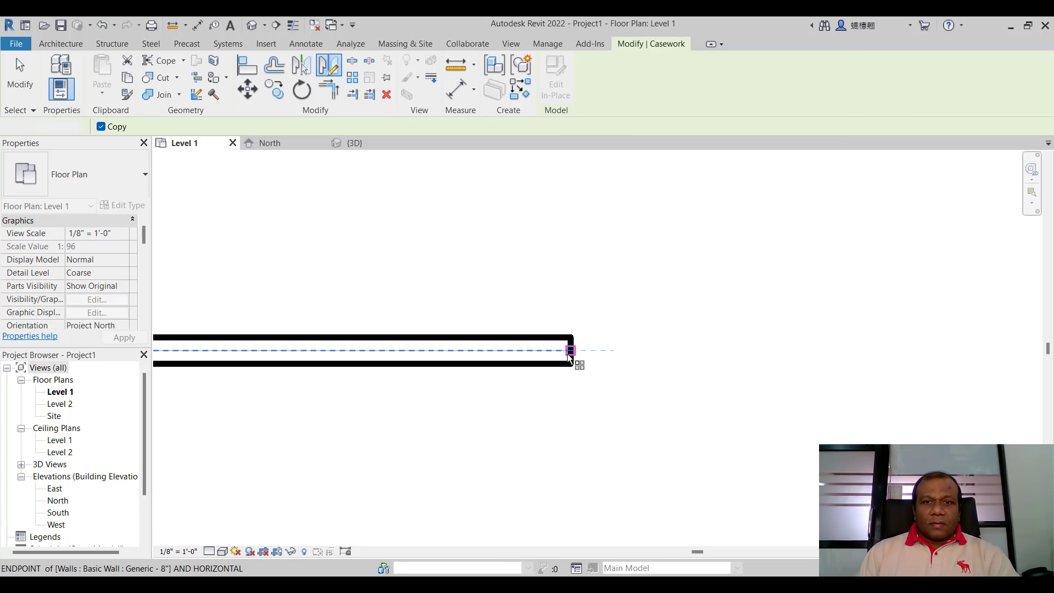
click(571, 351)
scroll(170, 411, down, 2)
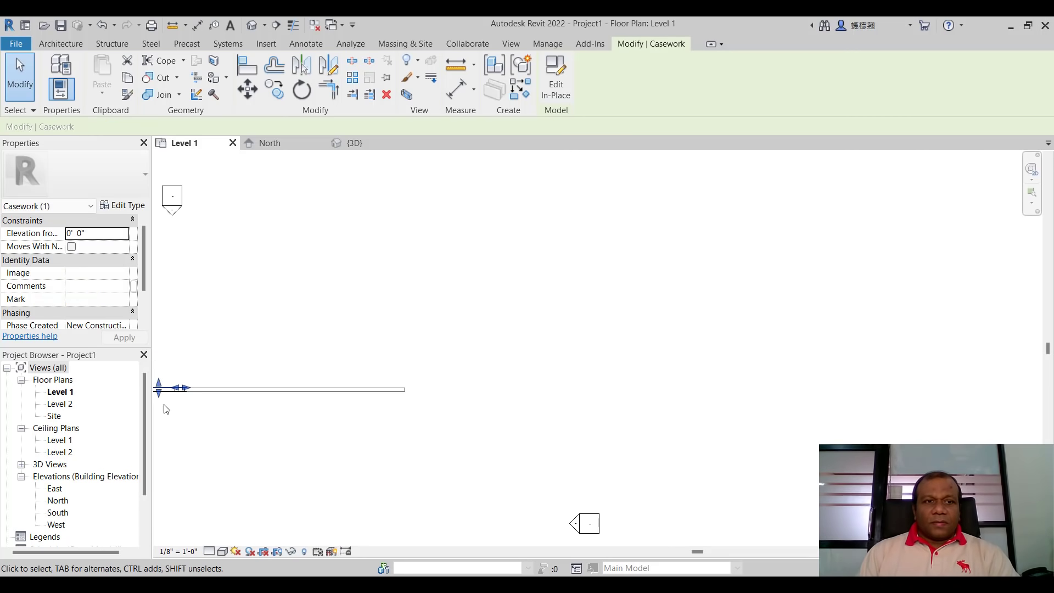
scroll(339, 317, down, 1)
scroll(202, 357, up, 2)
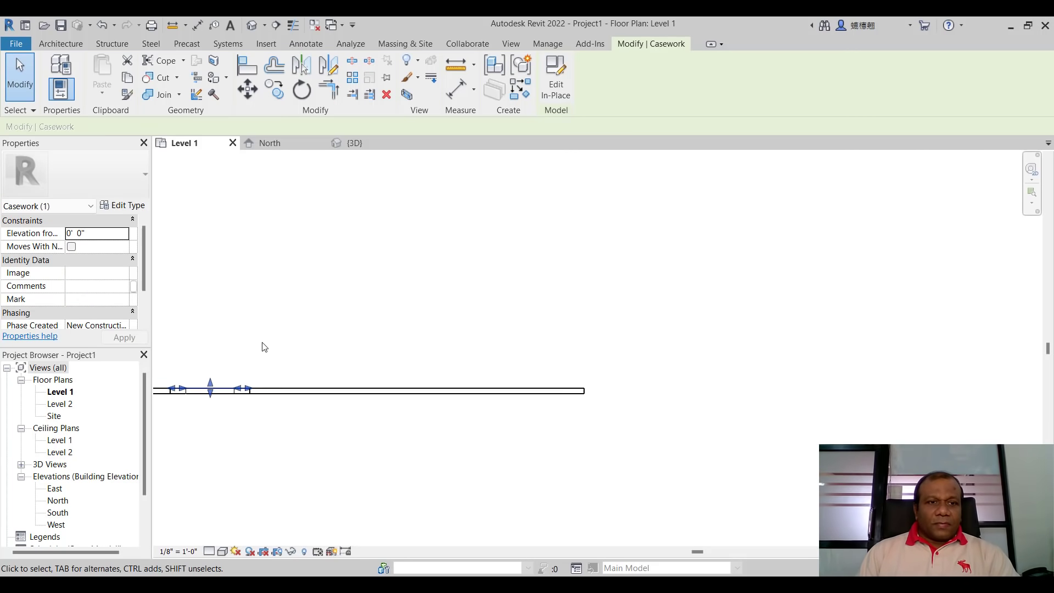
Step: Deselect the frame and zoom the plan to review the mirrored copy
click(254, 348)
scroll(214, 395, up, 2)
scroll(405, 429, down, 2)
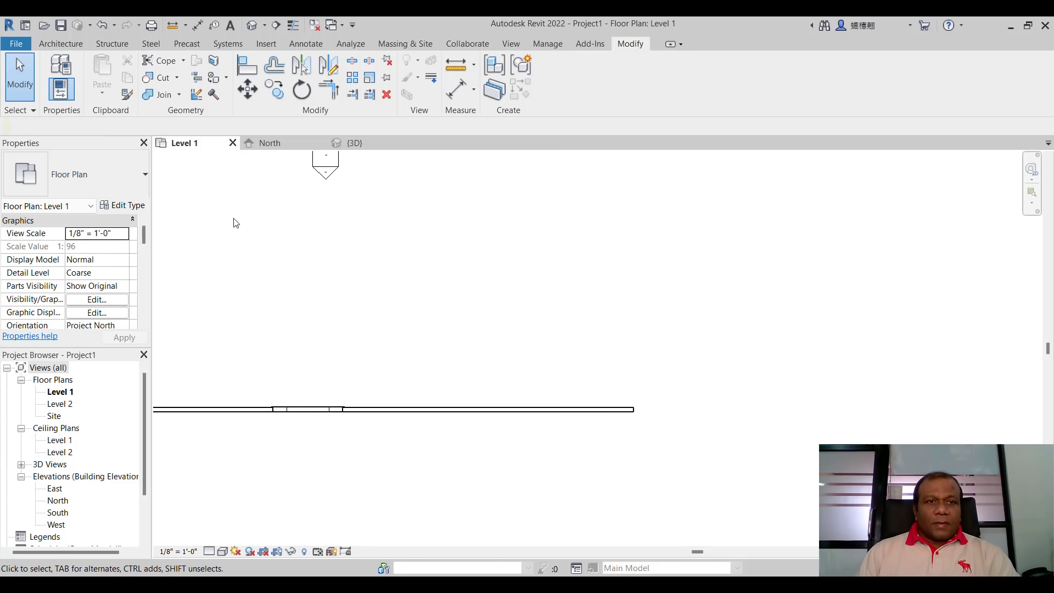
scroll(236, 428, up, 4)
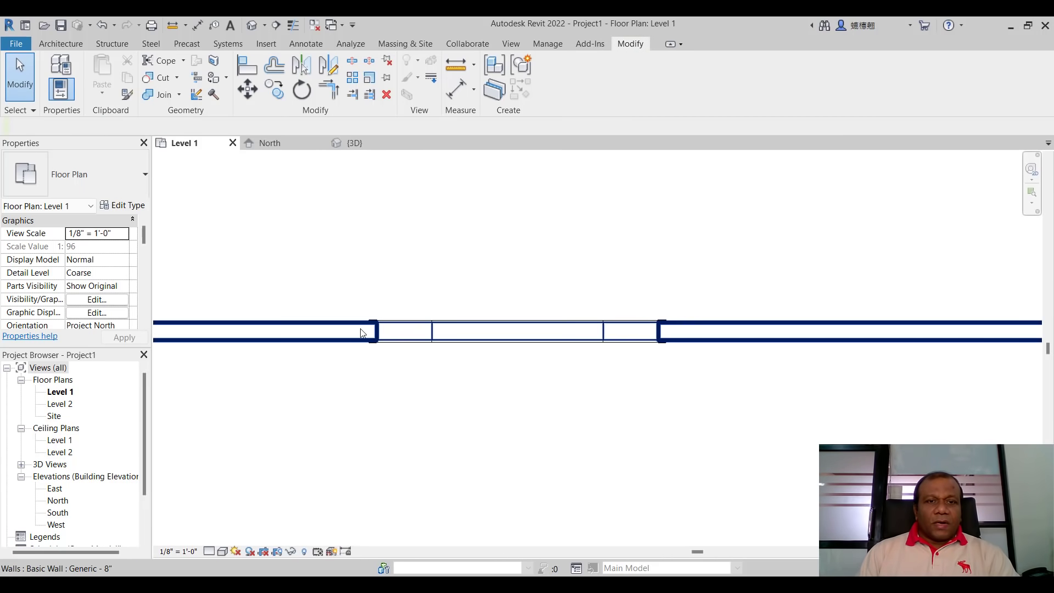
Step: Switch to the 3D view and orbit the wall to a new viewing angle
click(361, 145)
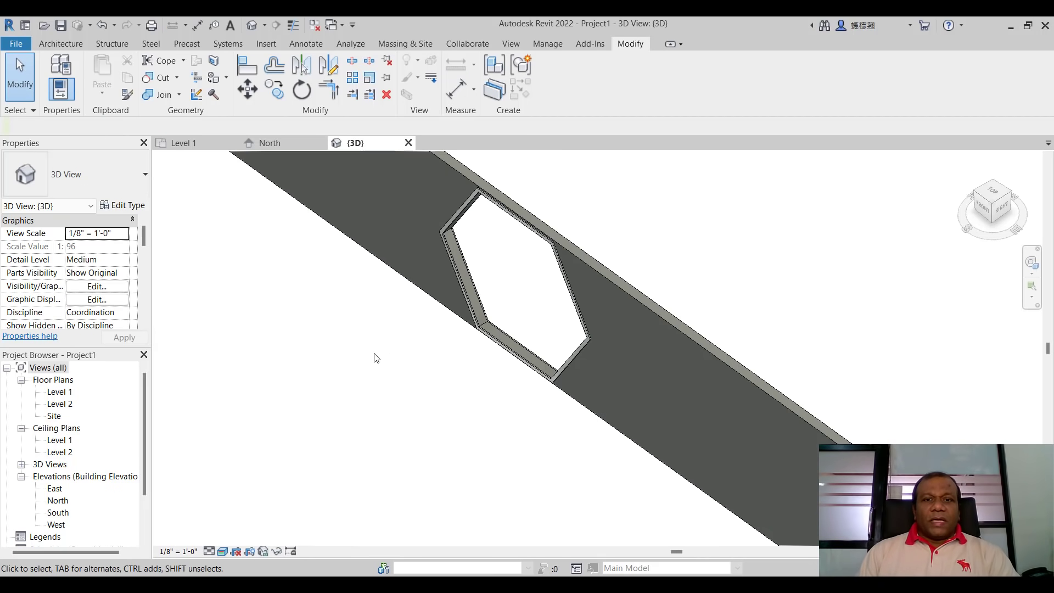
scroll(426, 357, up, 3)
scroll(426, 358, down, 4)
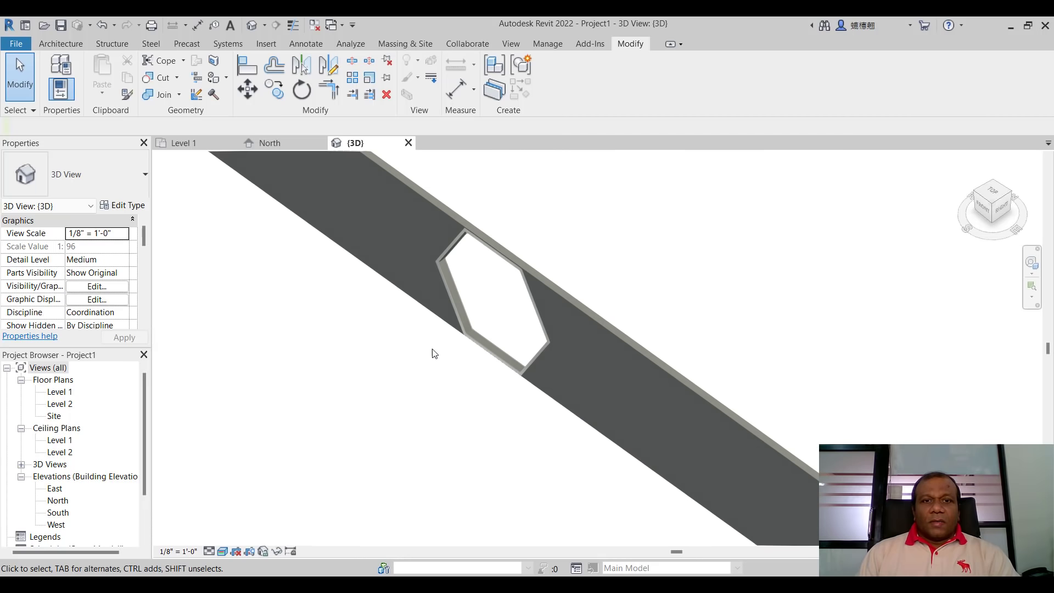
click(1030, 262)
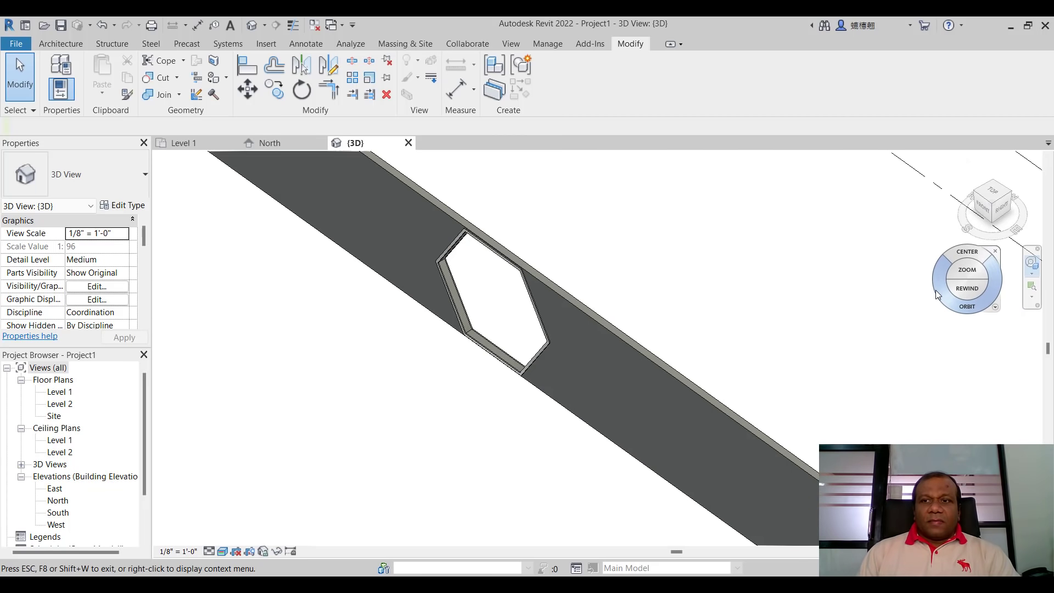
drag(936, 294, 603, 451)
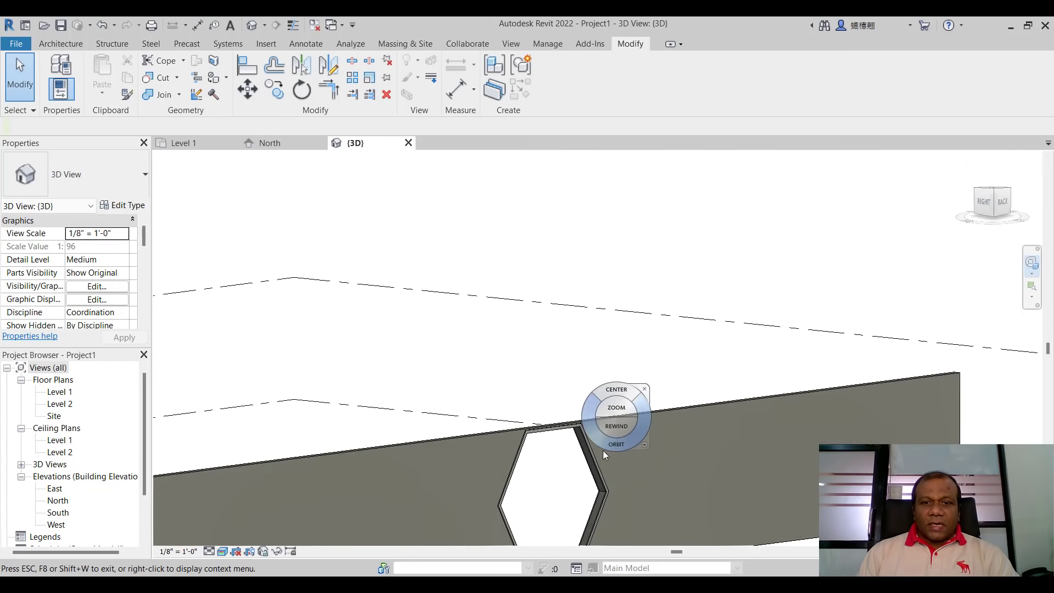
scroll(603, 450, up, 3)
scroll(528, 391, down, 2)
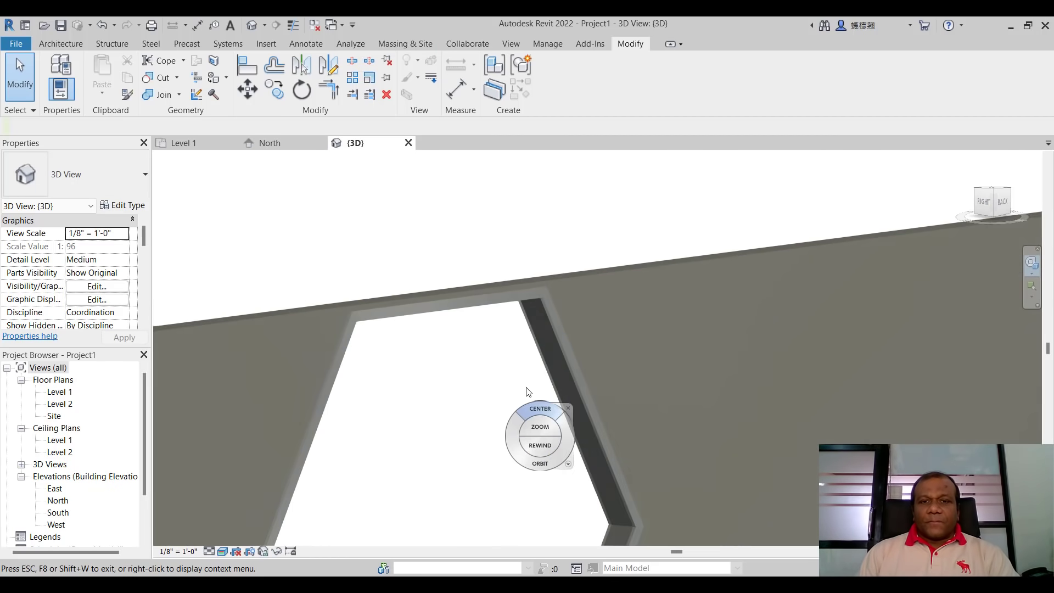
scroll(528, 390, down, 4)
Step: Orbit toward a side view and zoom out to see the whole wall with its framed opening
drag(502, 376, 686, 379)
scroll(408, 402, up, 2)
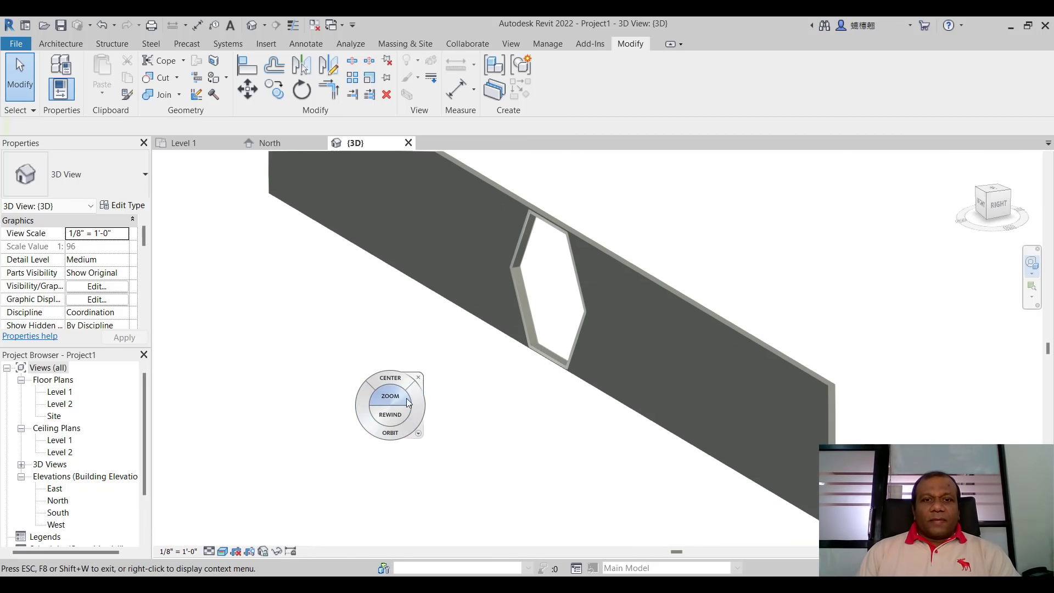
mouse_move(408, 403)
mouse_down()
mouse_move(381, 418)
mouse_move(391, 404)
mouse_up()
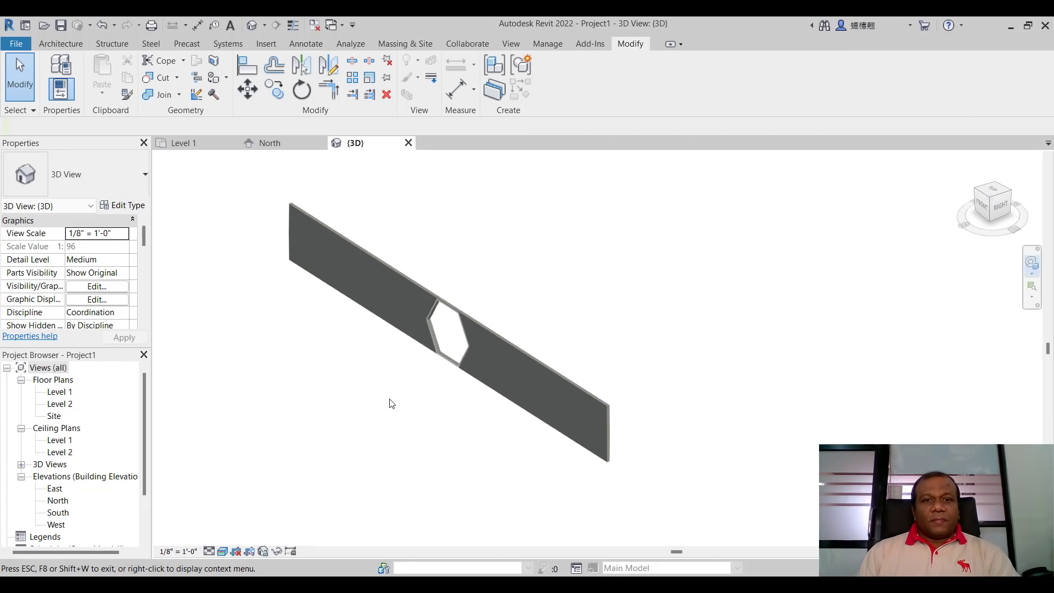
scroll(308, 335, up, 3)
click(20, 77)
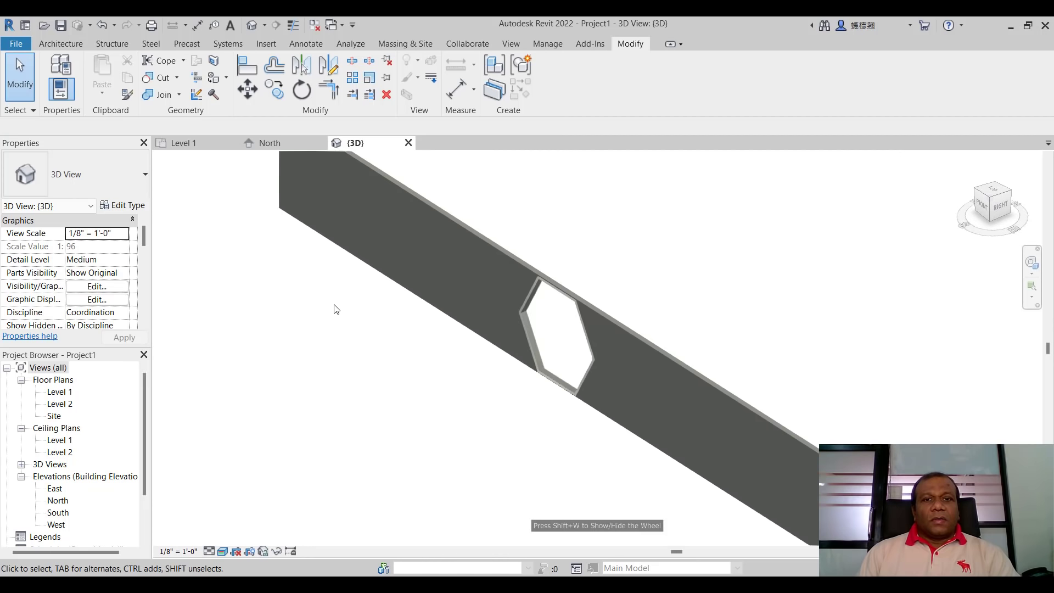
scroll(308, 269, down, 3)
scroll(384, 285, up, 2)
scroll(384, 285, down, 2)
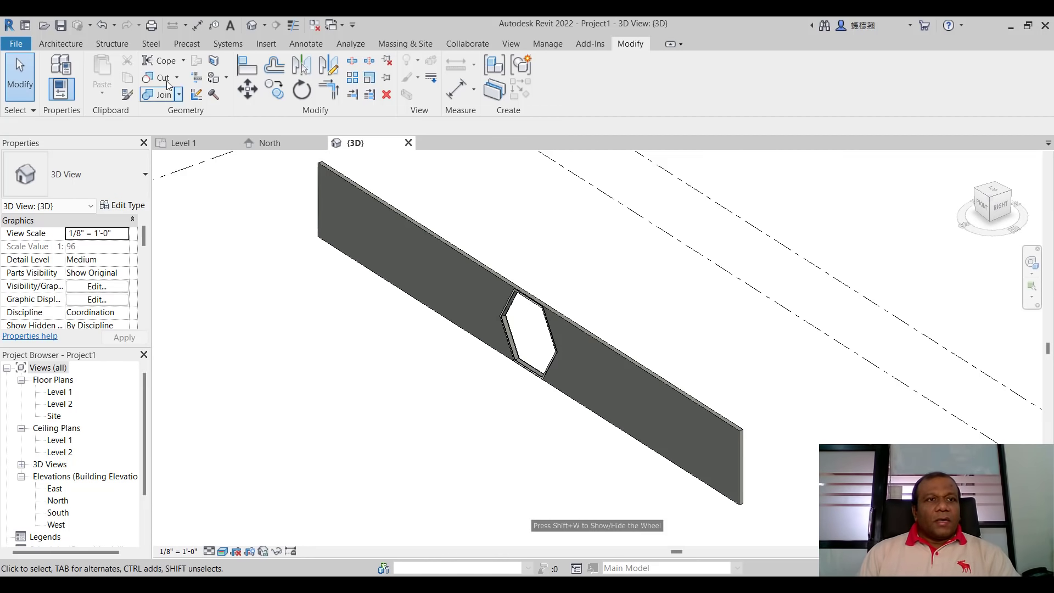
click(60, 43)
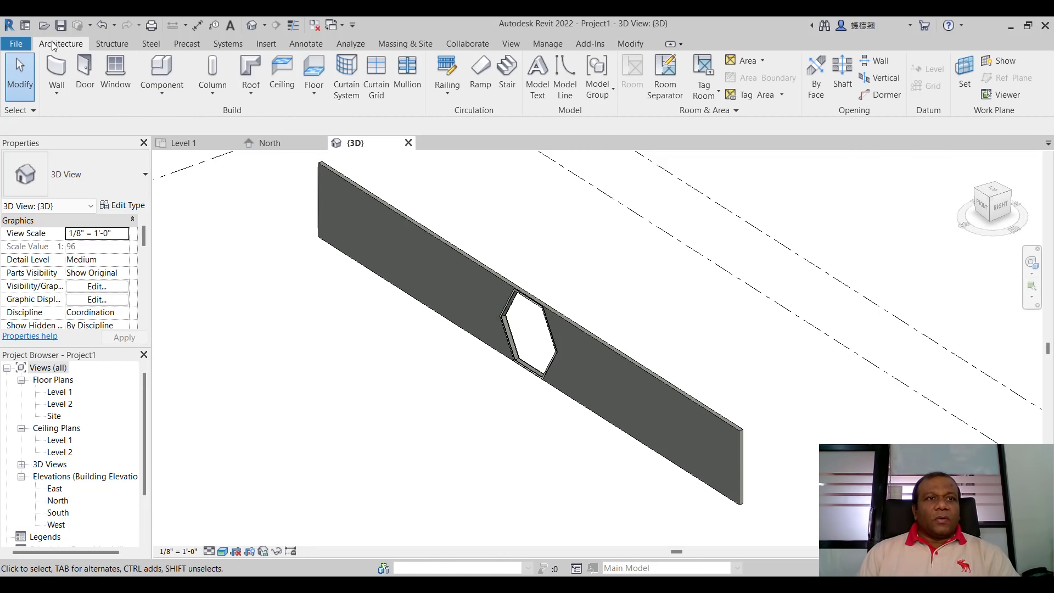
Step: Create a new in-place Casework family named Casework 3
click(161, 92)
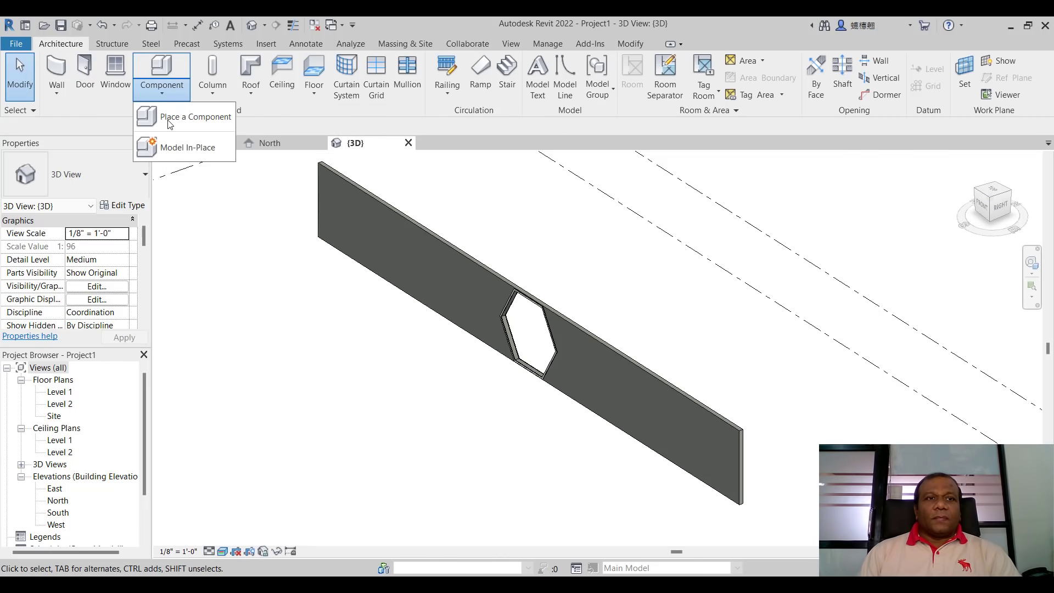
click(174, 147)
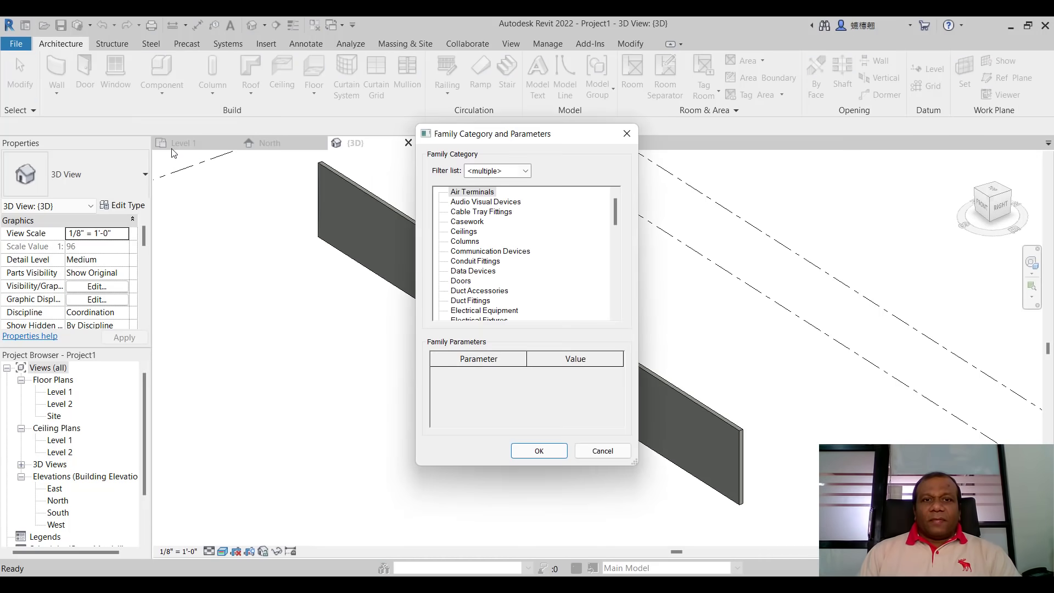
click(463, 222)
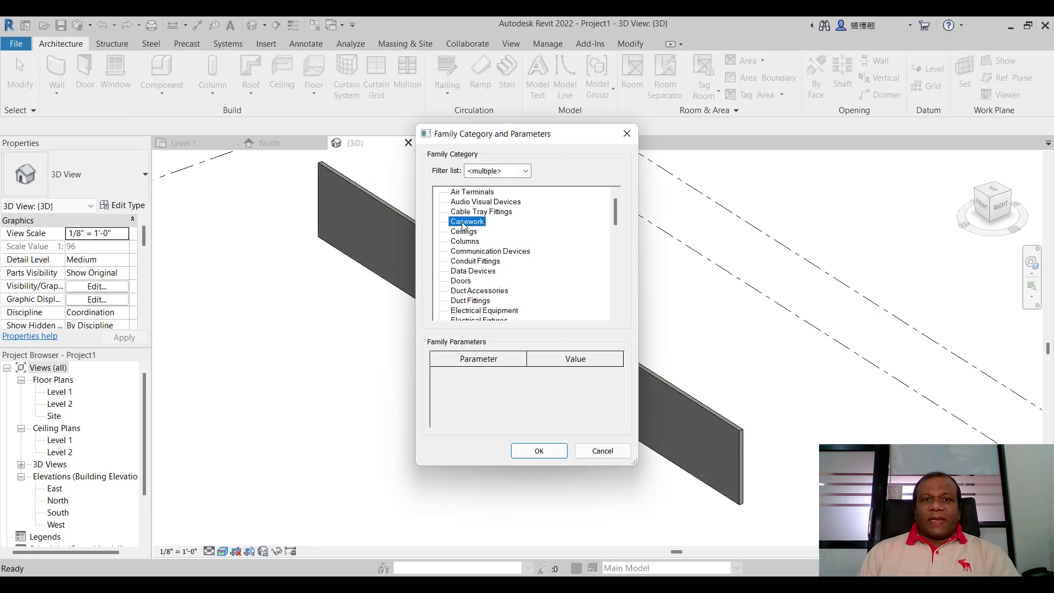
click(532, 447)
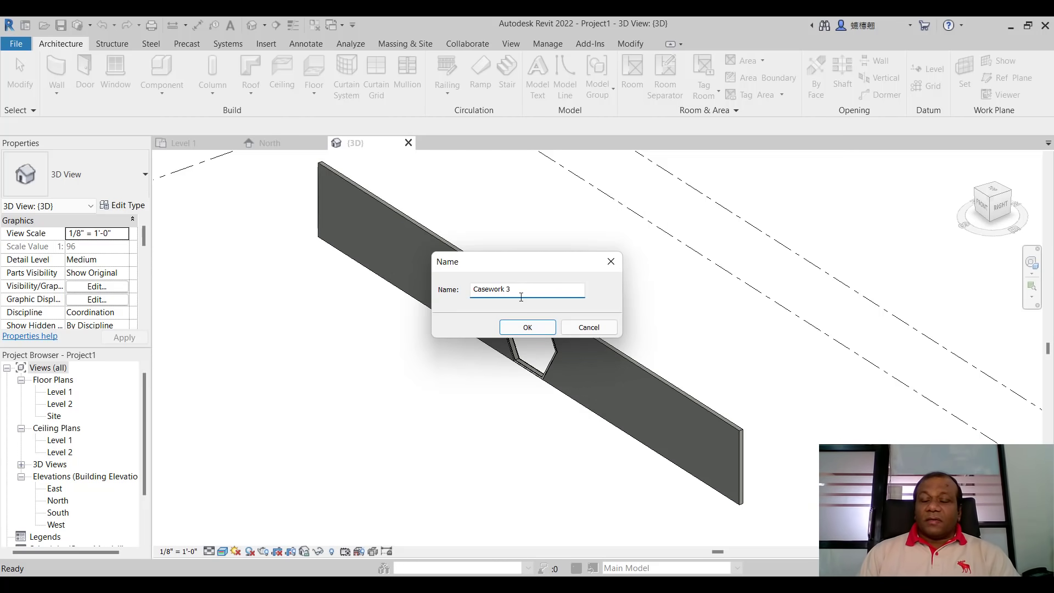
click(528, 328)
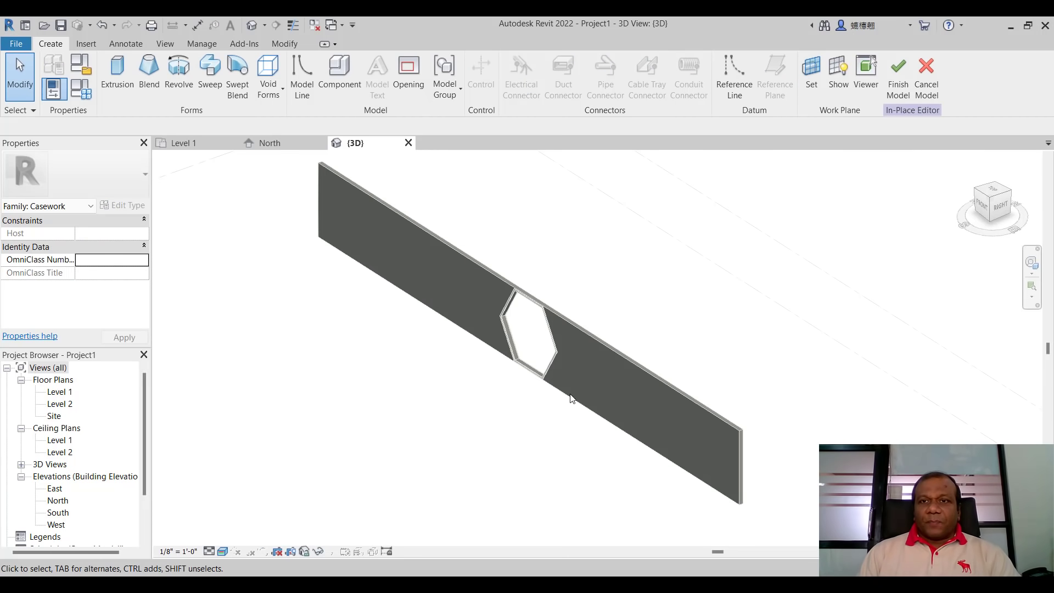
Step: Set a new work plane using the Pick a plane option
click(812, 77)
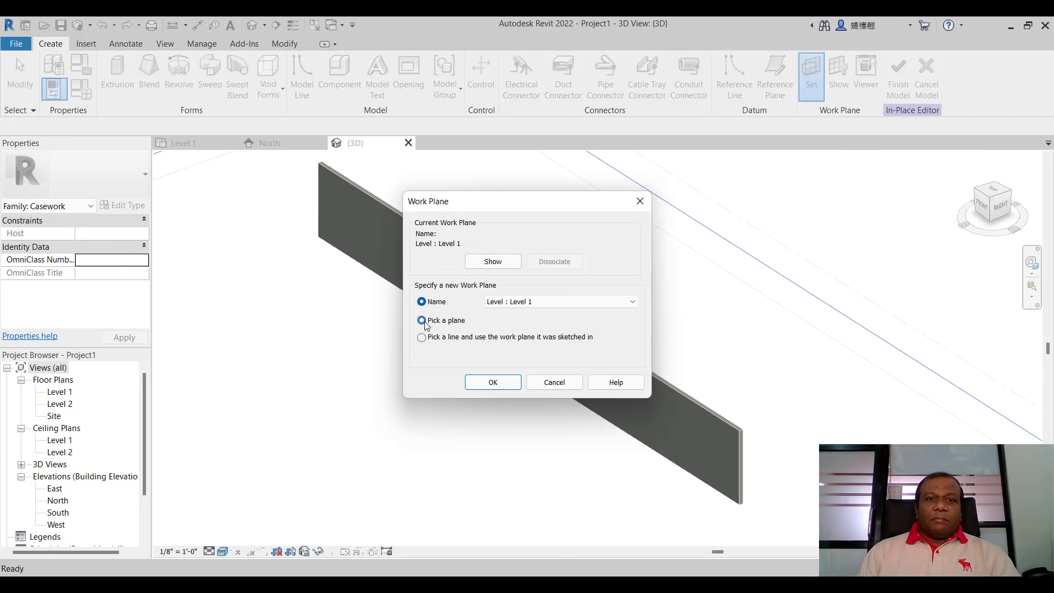
click(494, 382)
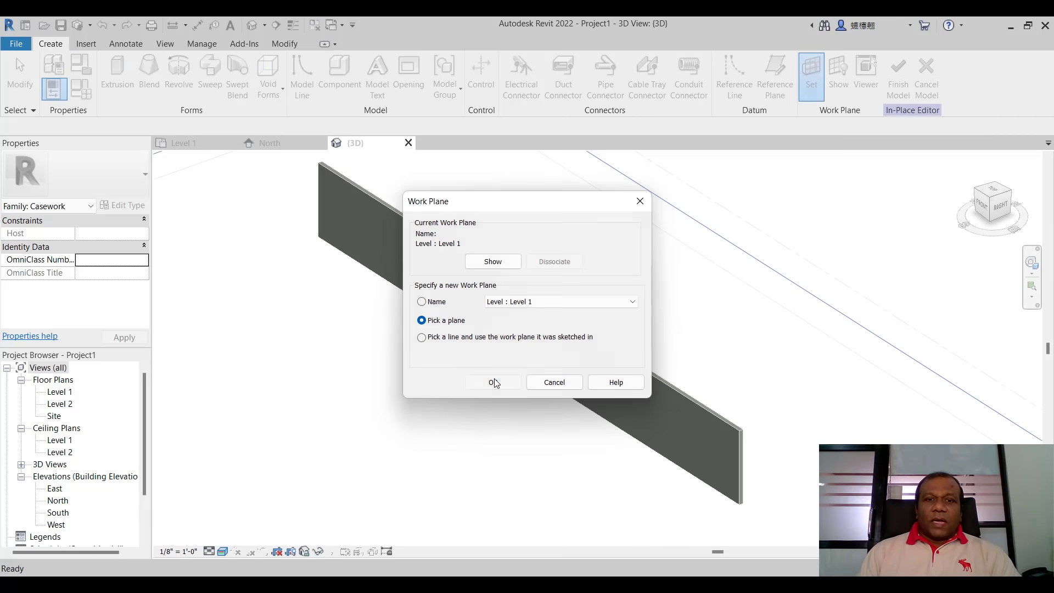
scroll(590, 425, up, 2)
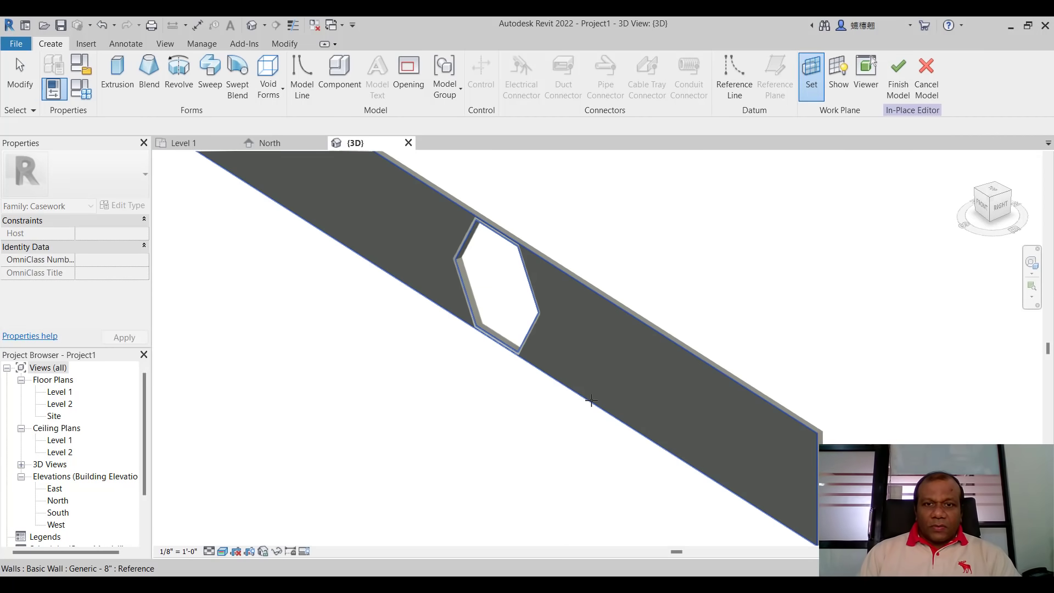
Step: Pick the wall face as the work plane and switch the view to Wireframe
click(591, 400)
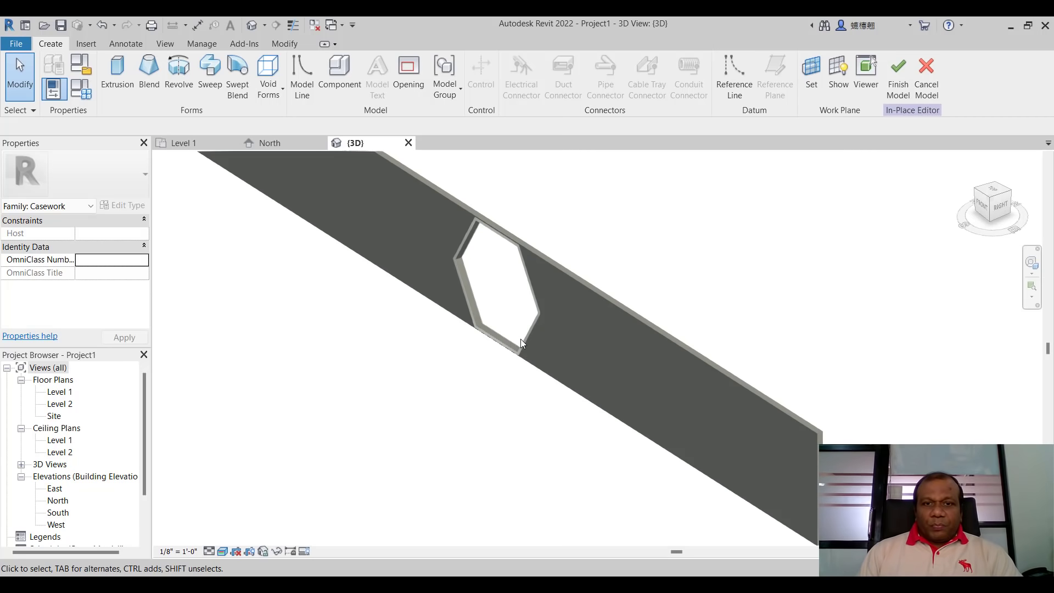
click(223, 551)
click(243, 488)
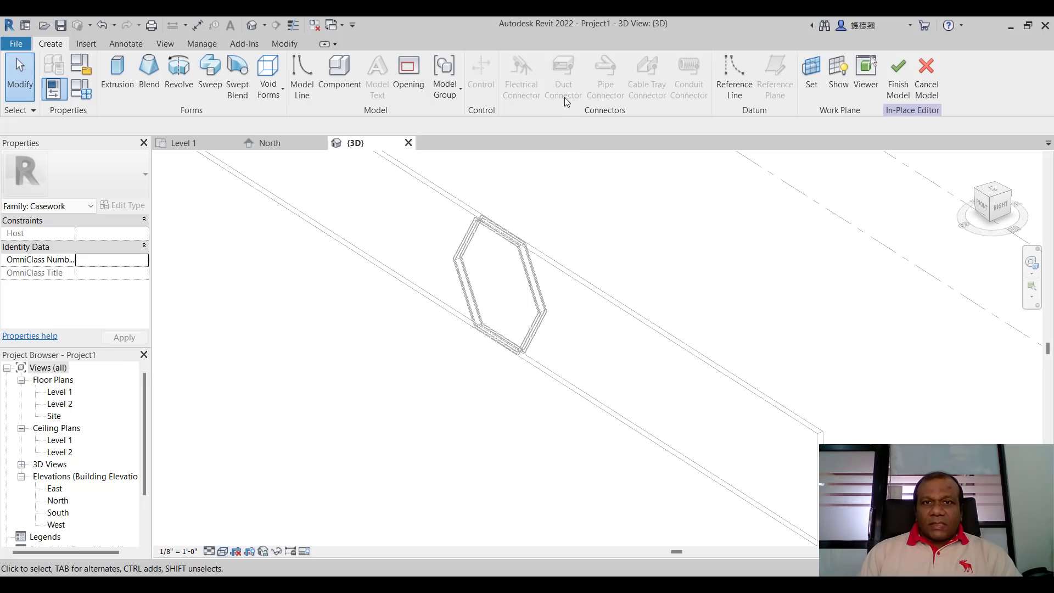
Step: Draw a model line from the hexagon's right corner to the wall's edge
click(302, 77)
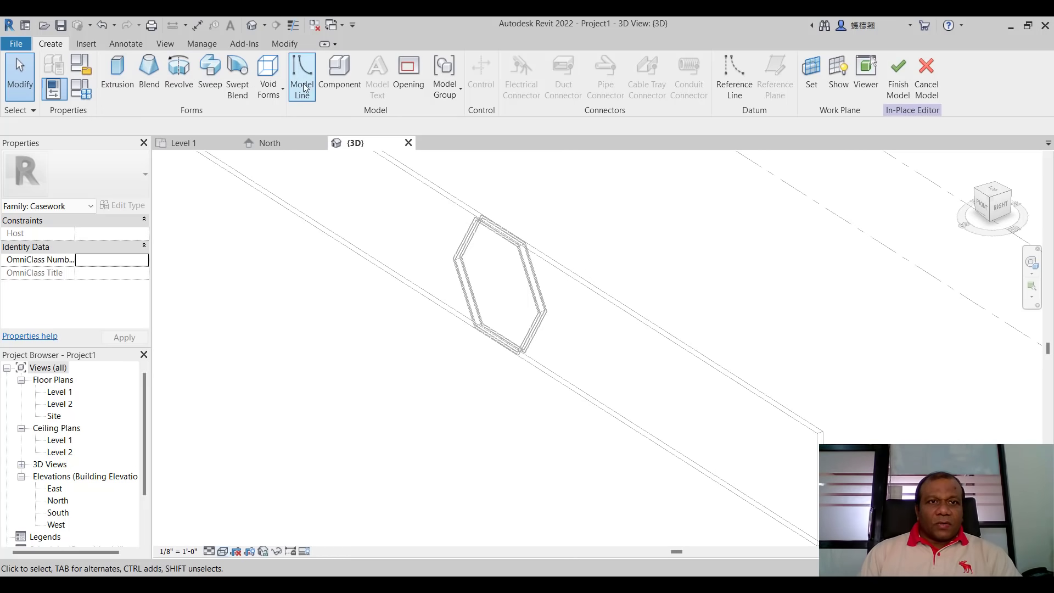
click(541, 314)
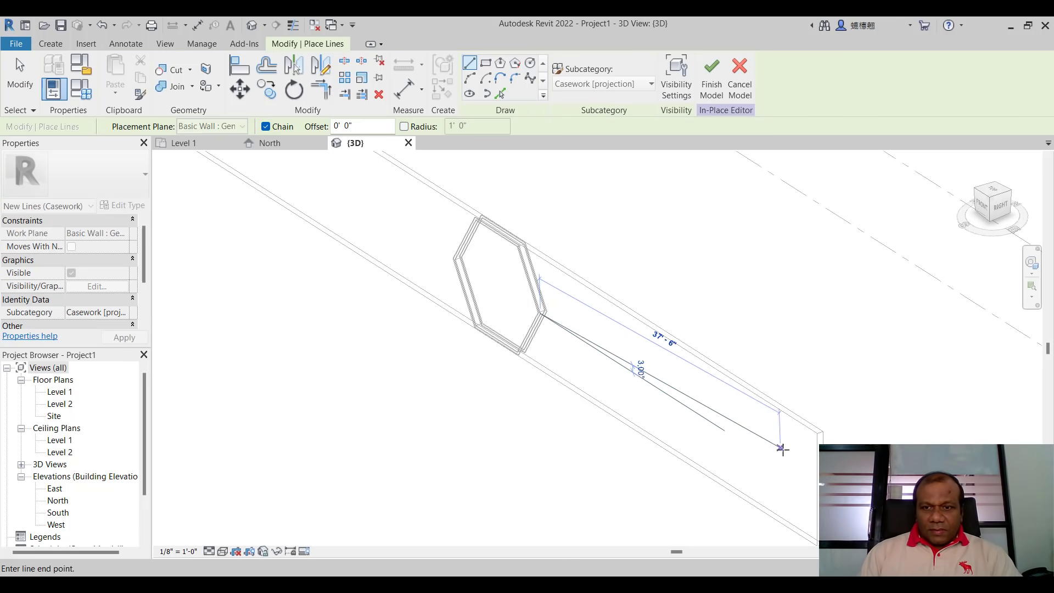
click(818, 489)
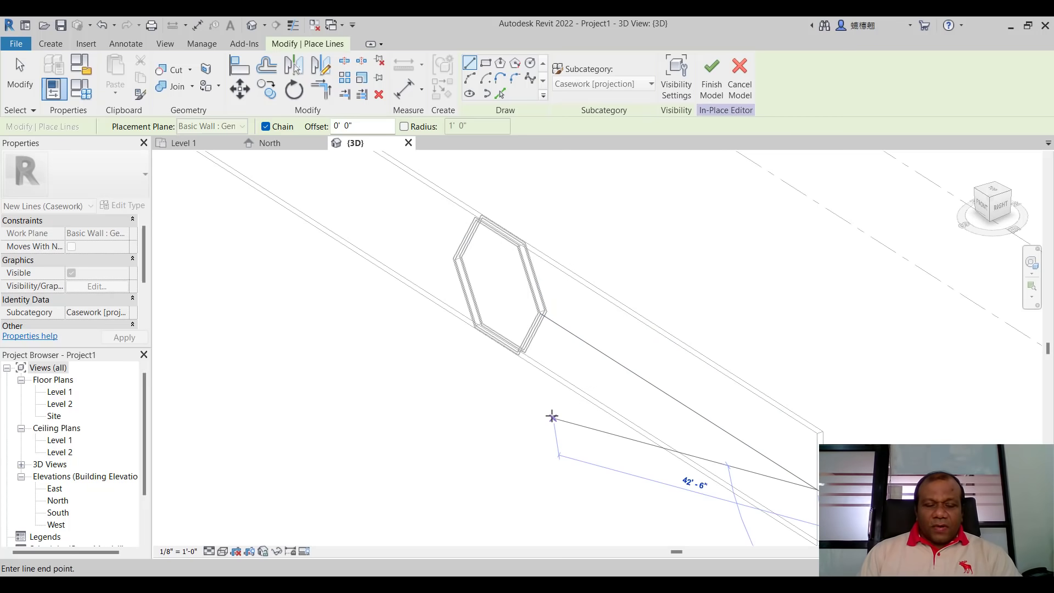
key(Escape)
scroll(471, 321, up, 2)
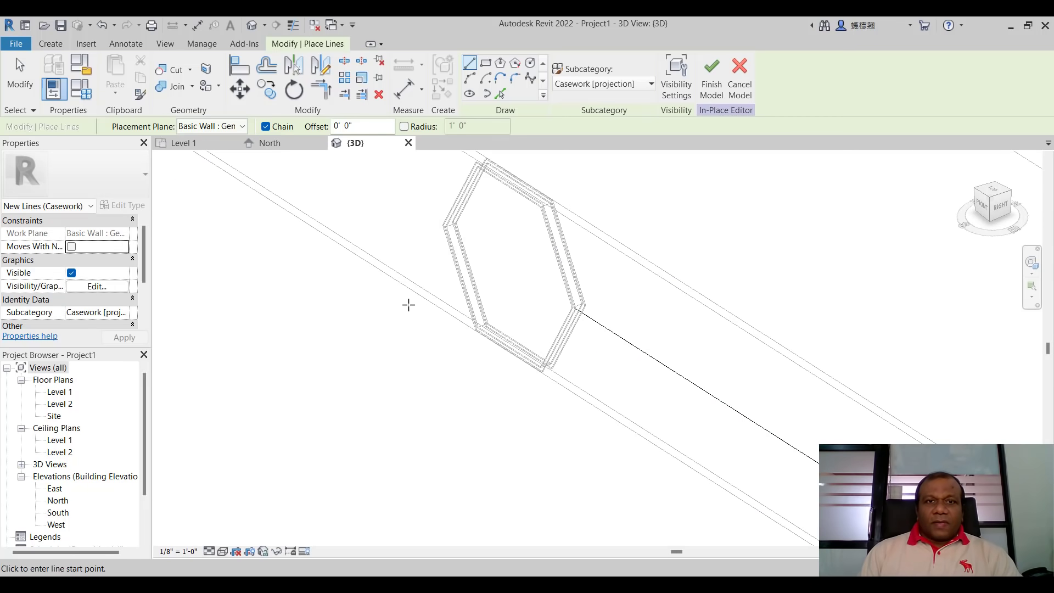
click(57, 46)
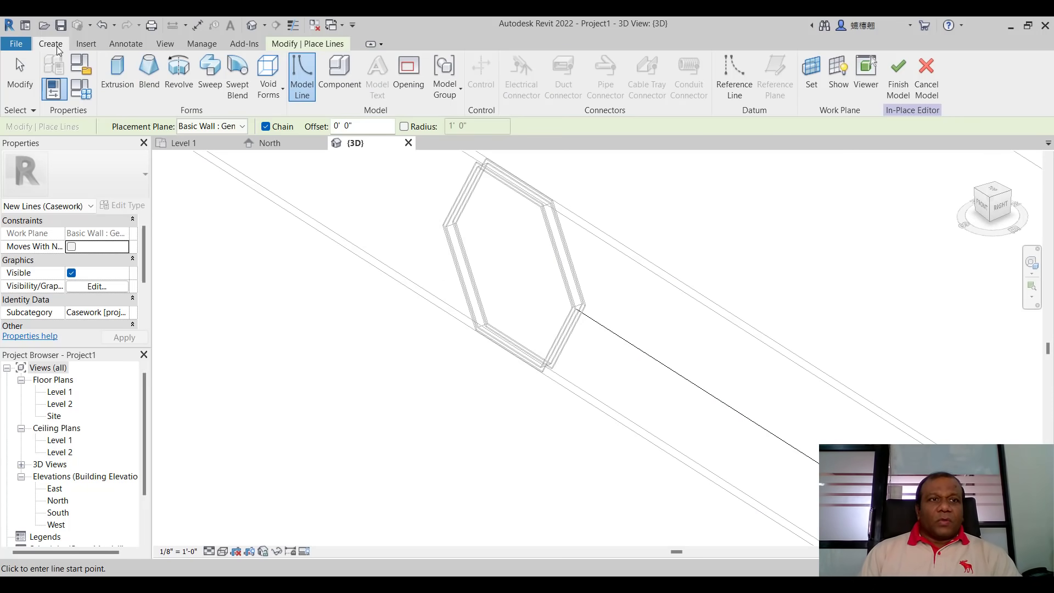
Step: Start a solid blend and draw its elliptical base boundary centred on the model line
click(147, 82)
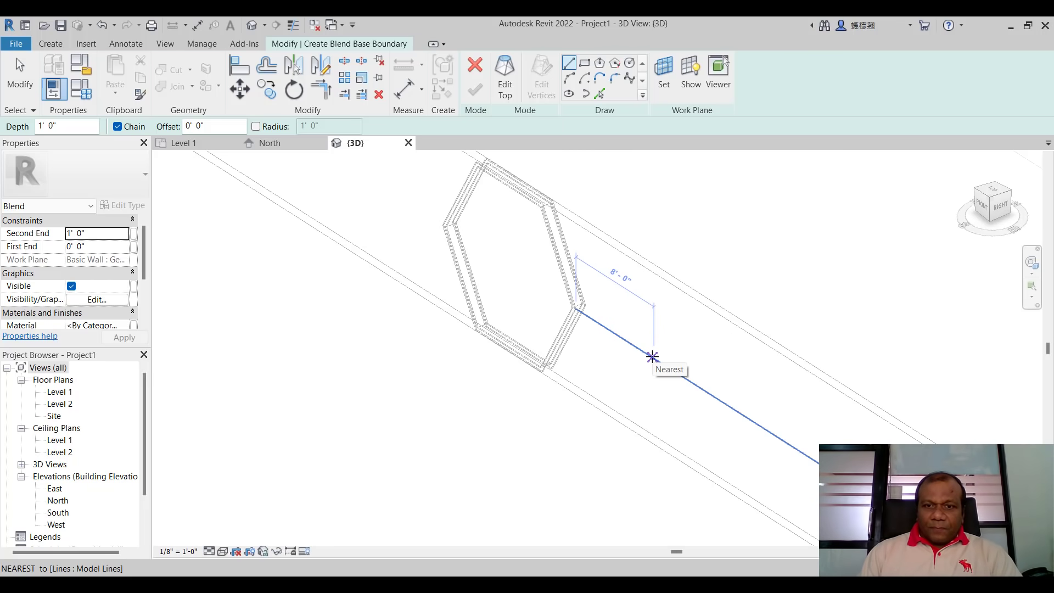
click(652, 357)
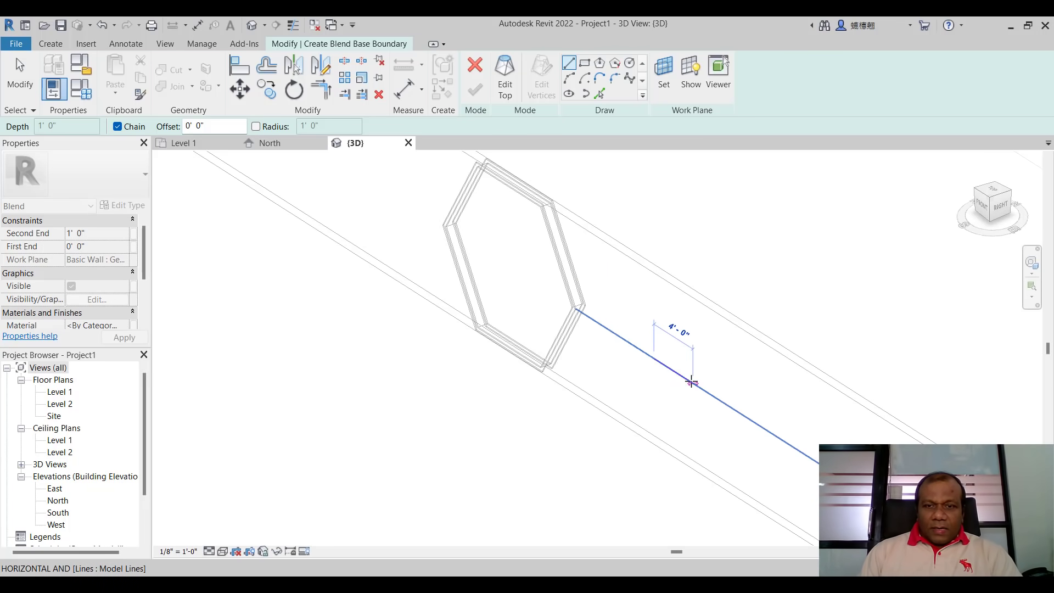
key(Escape)
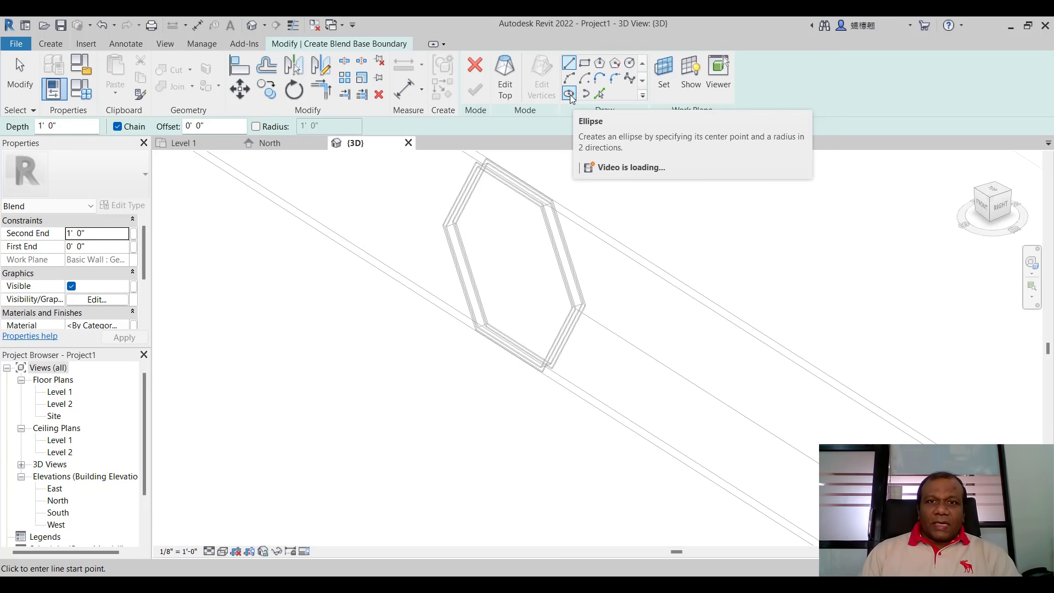
click(569, 94)
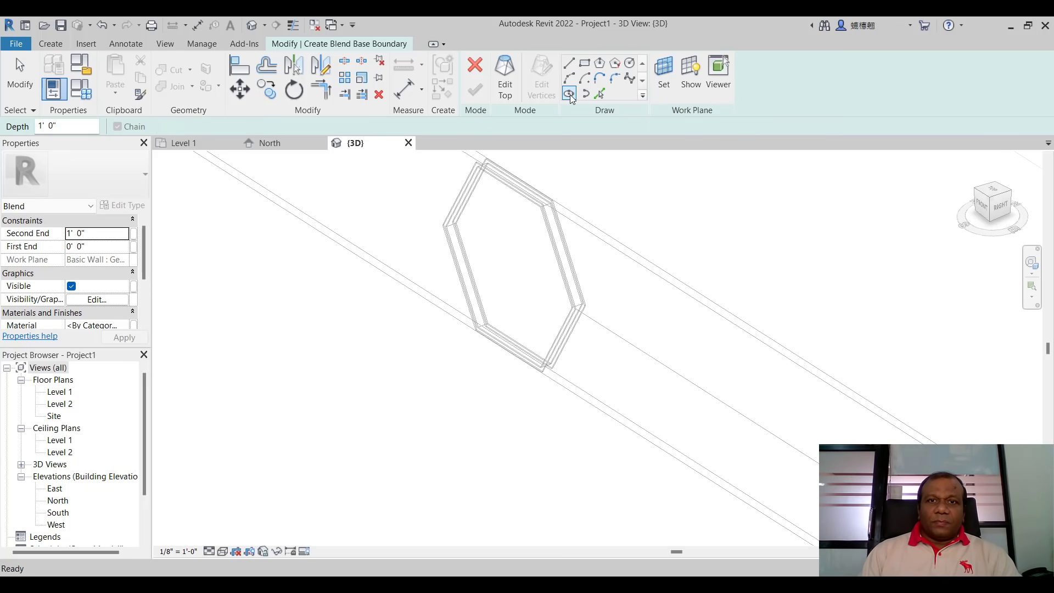
click(654, 358)
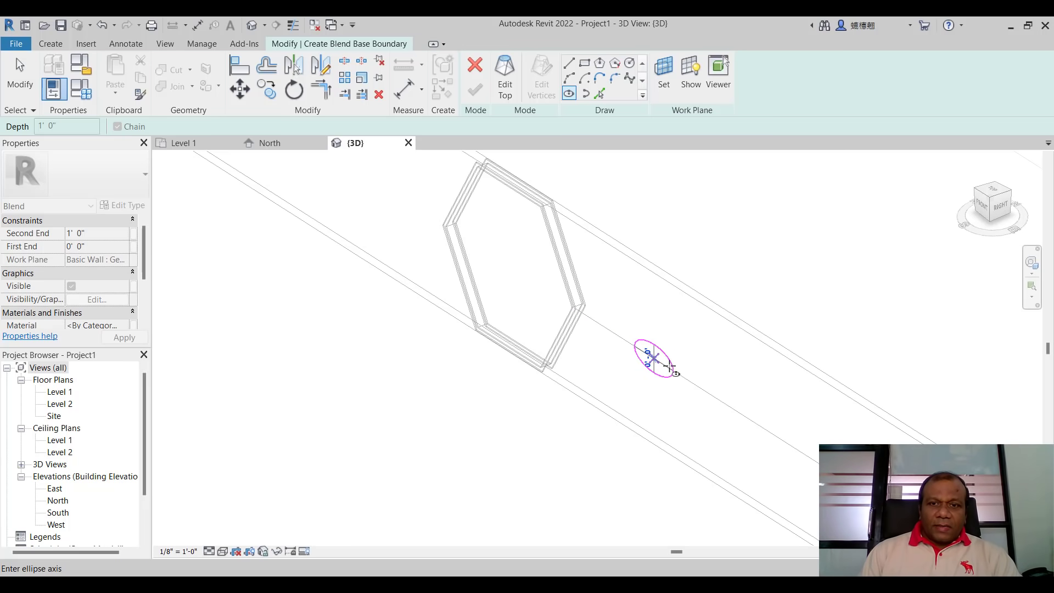
scroll(654, 358, up, 2)
scroll(653, 358, up, 1)
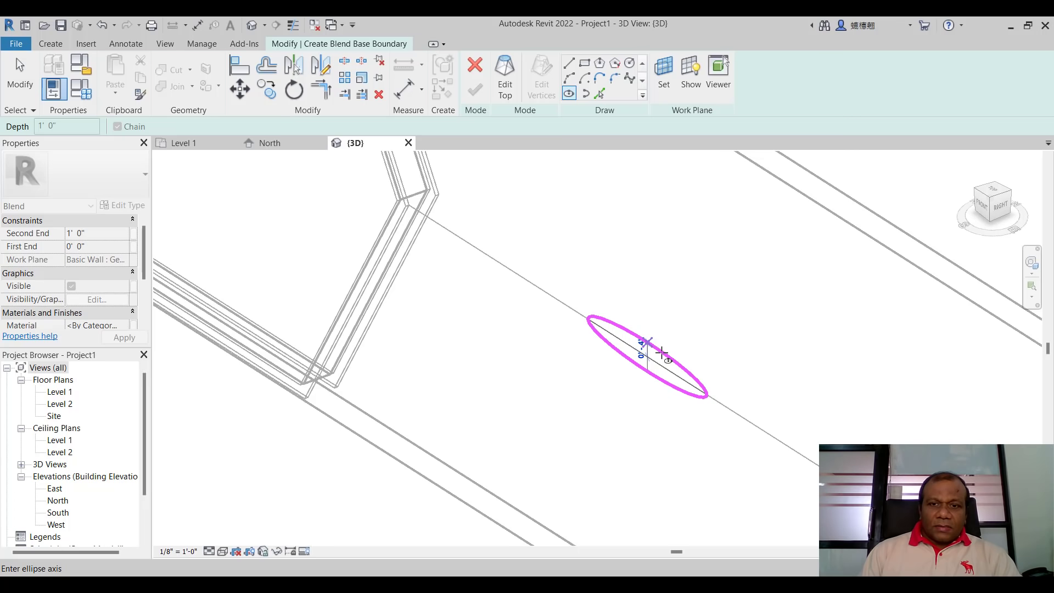
click(661, 354)
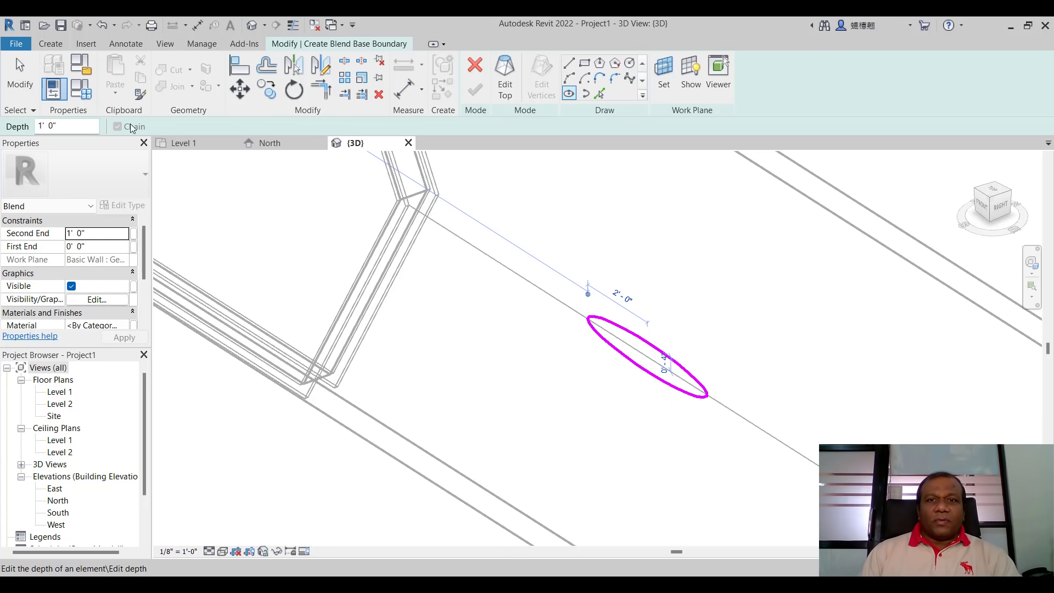
Step: Sketch the blend's top ellipse on the model line with a 2'-6" first axis and finish the blend
click(506, 83)
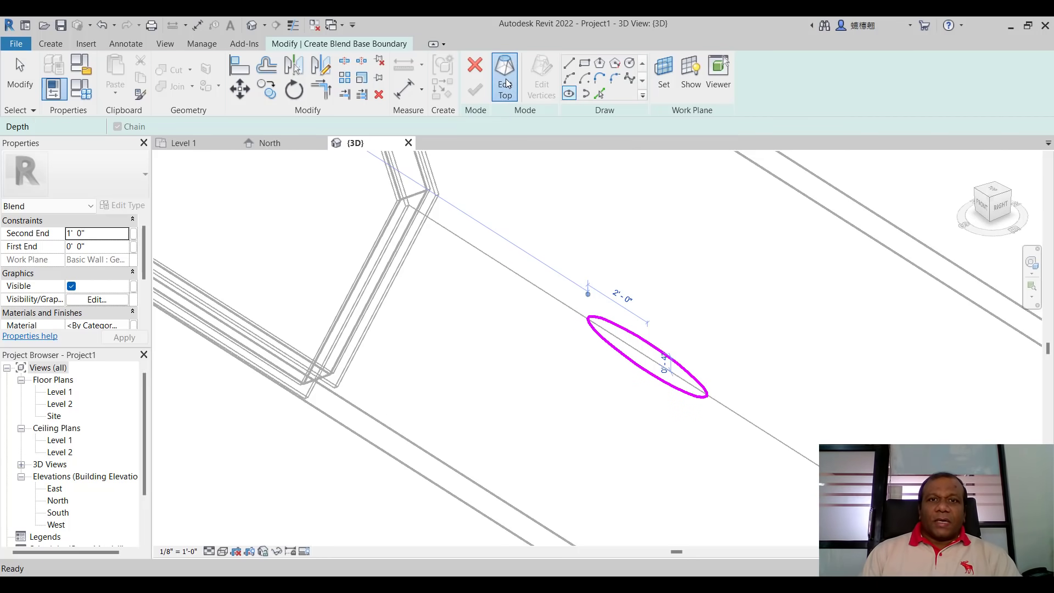
click(569, 94)
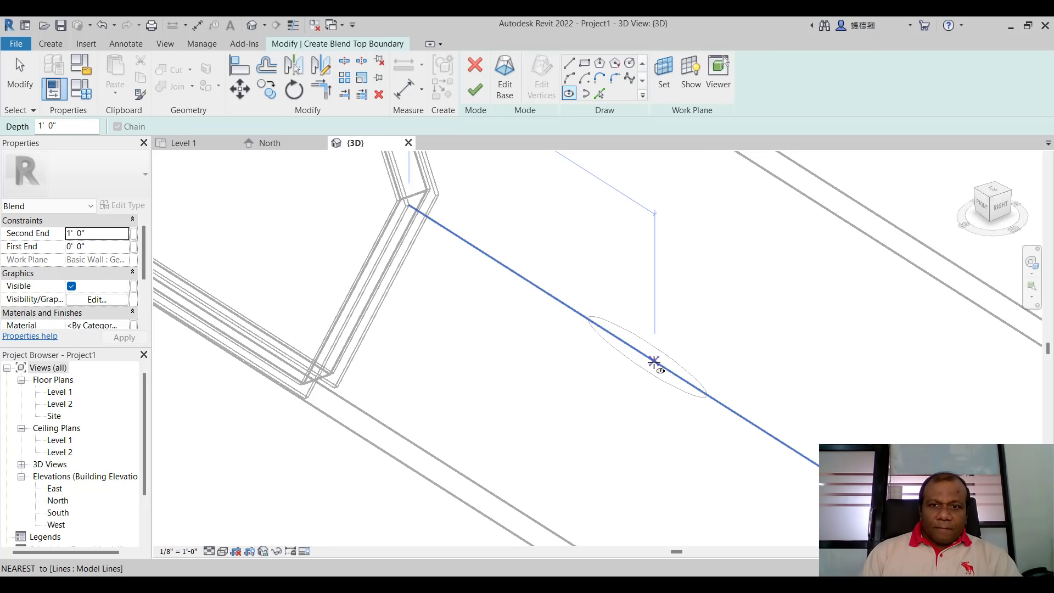
click(652, 360)
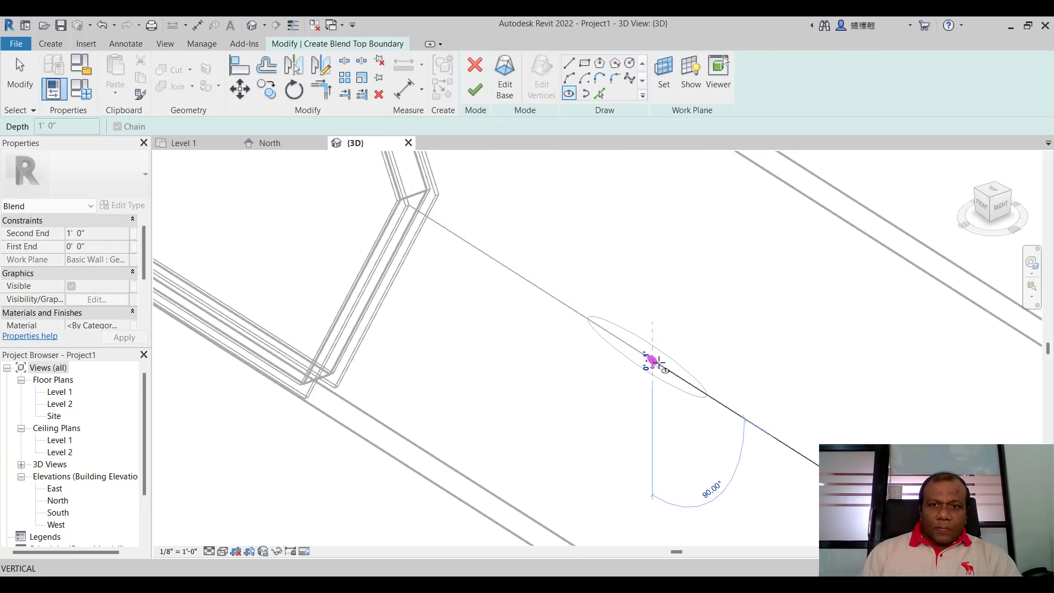
click(726, 408)
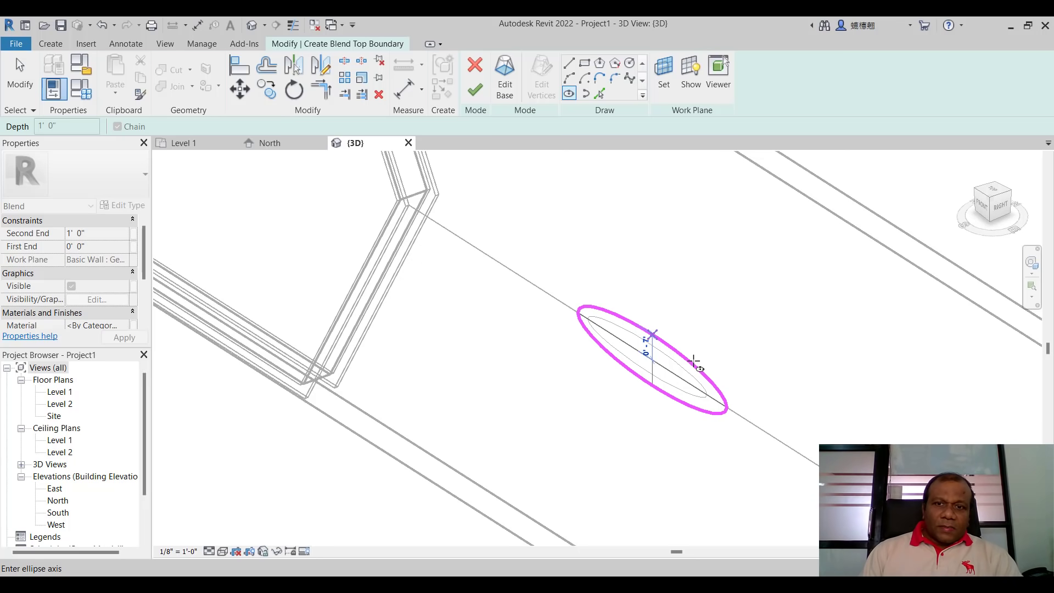
click(694, 362)
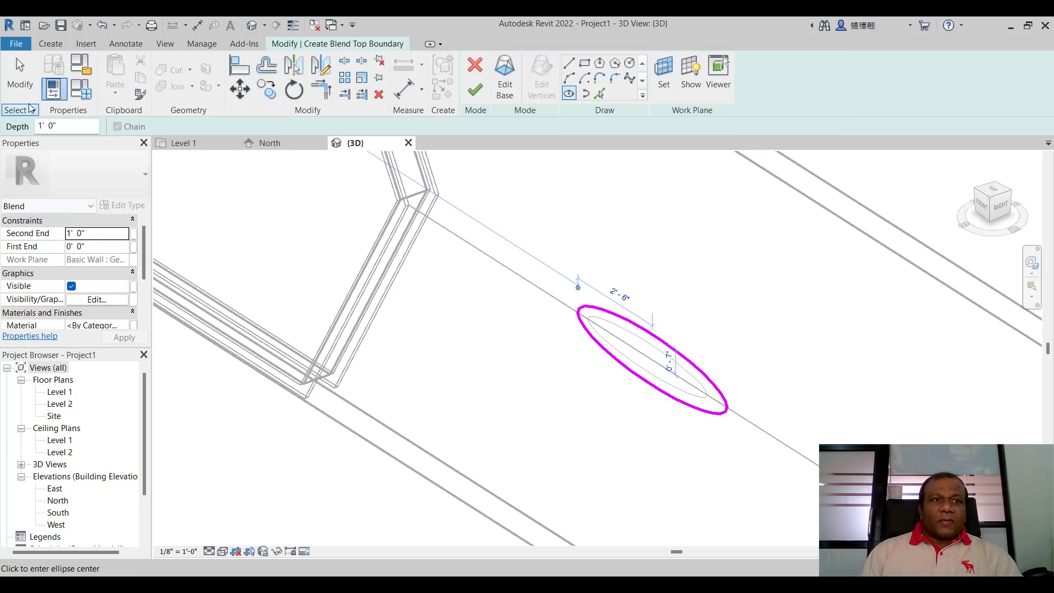
click(475, 89)
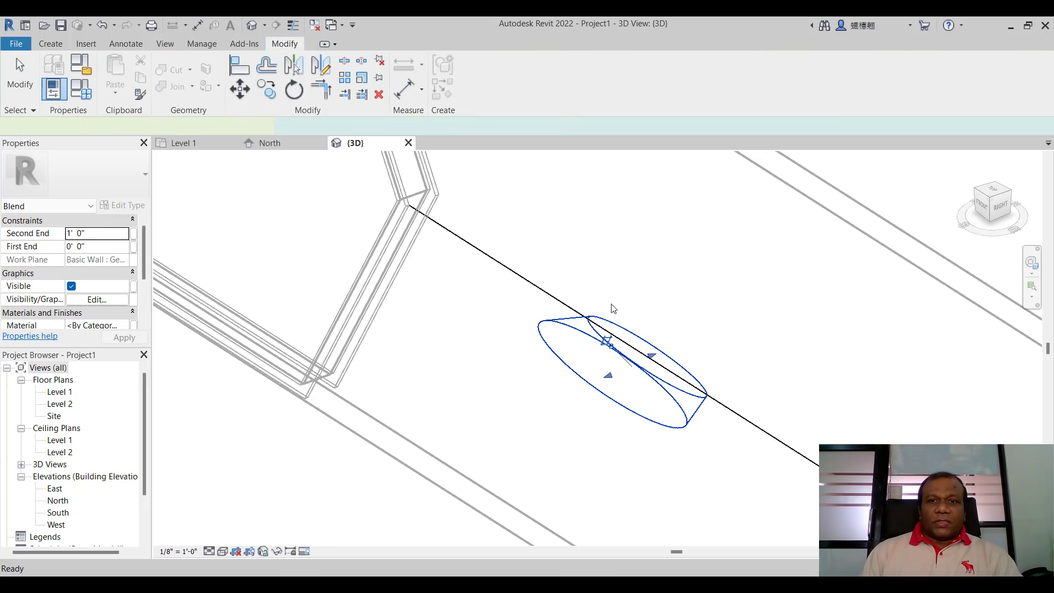
Step: Deselect the blend and start a Void Extrusion from the Void Forms list
click(576, 428)
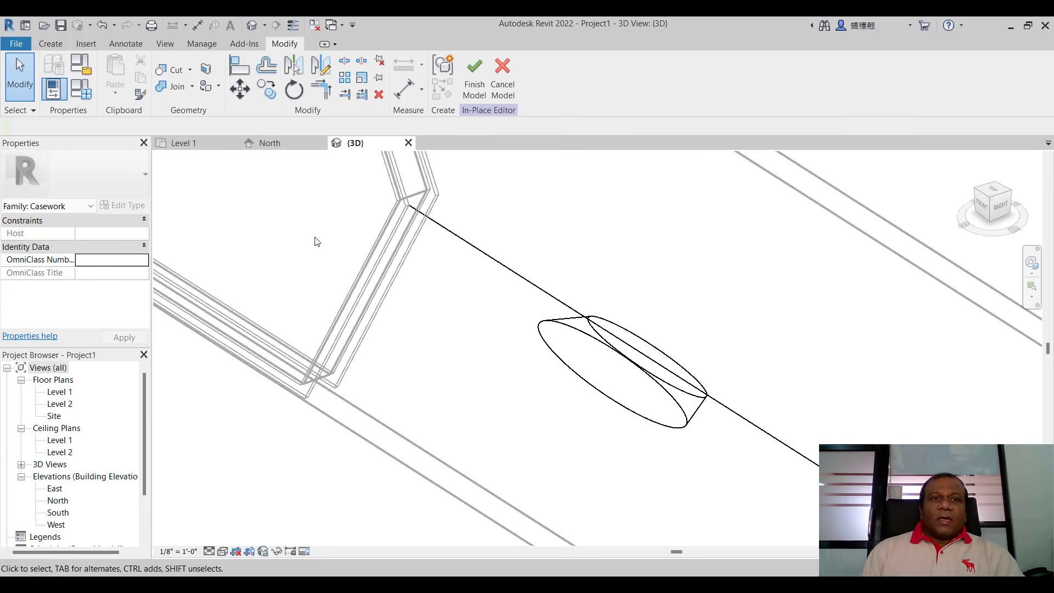
click(53, 44)
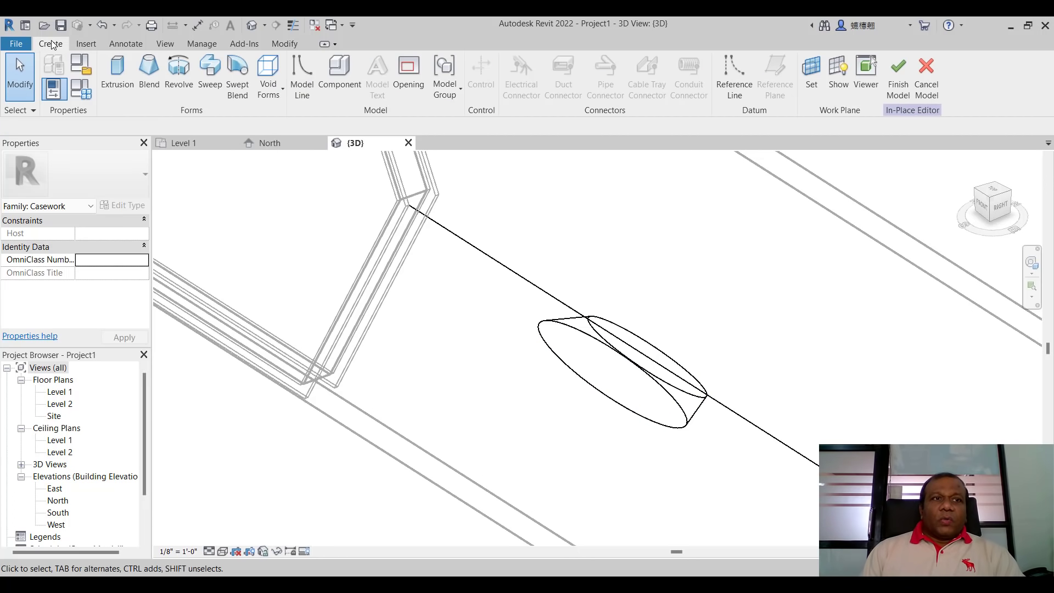
click(282, 91)
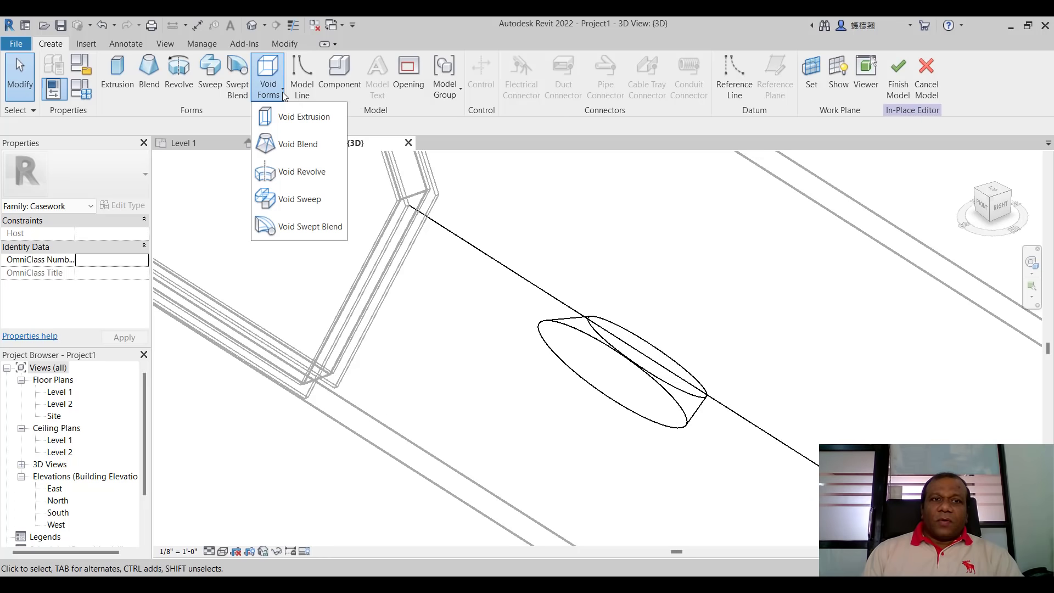
click(286, 117)
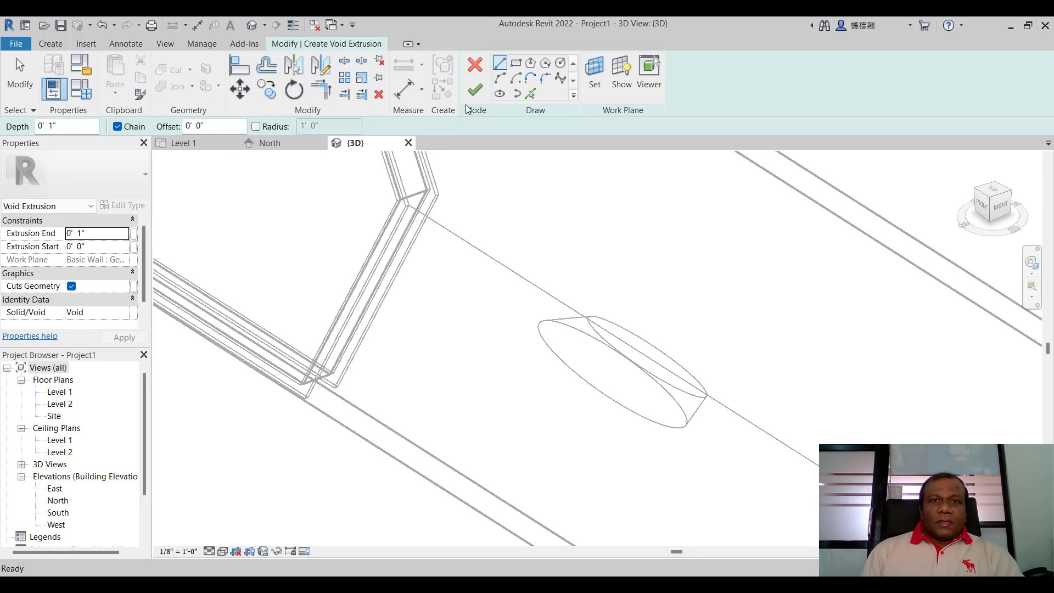
Step: Sketch a smaller void ellipse on the model line with a -1' 0" extrusion depth
click(499, 94)
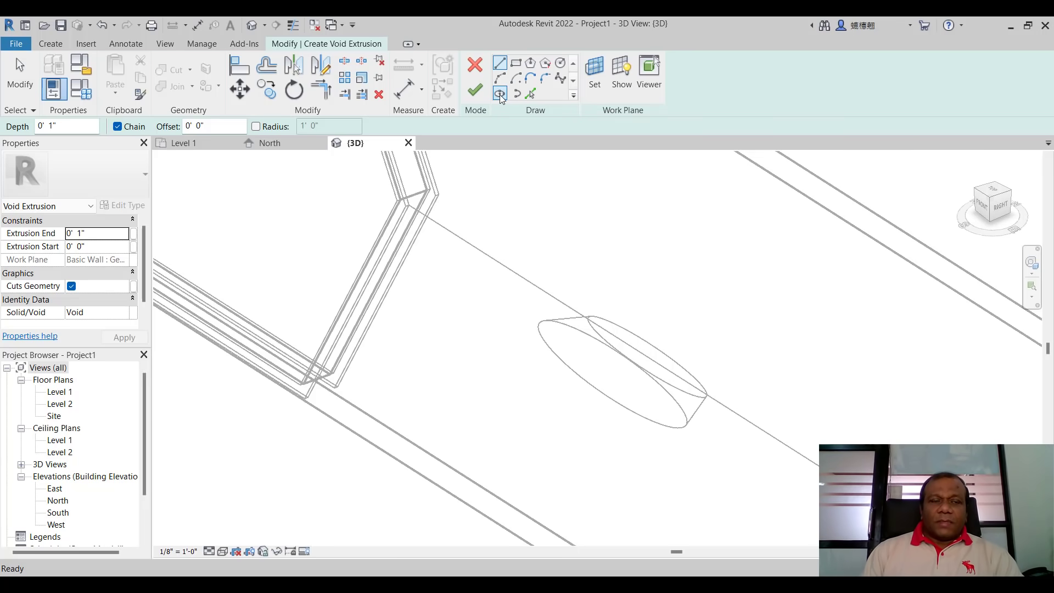
click(45, 131)
text(-1)
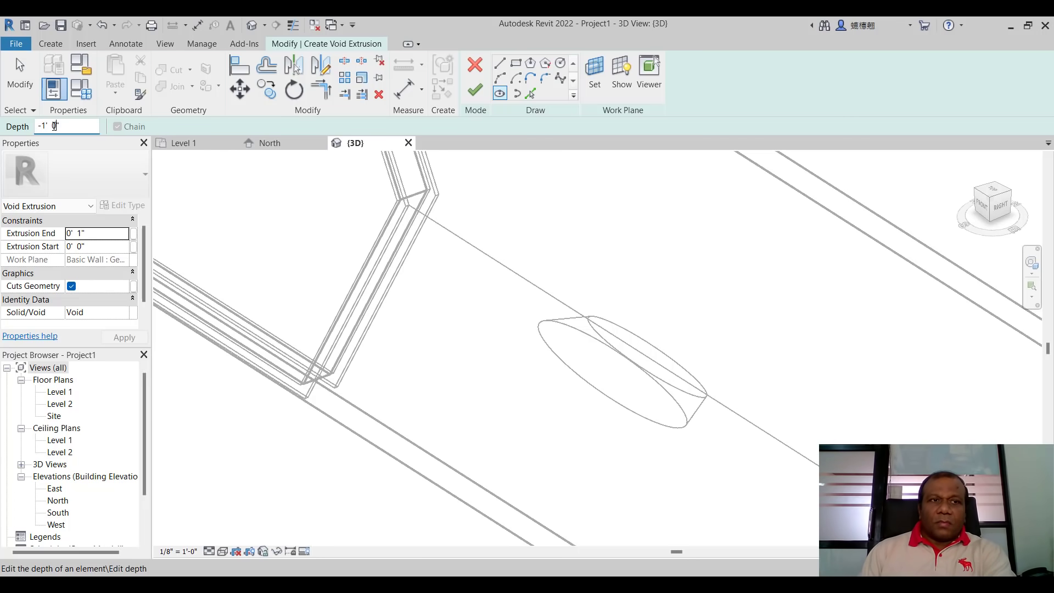
key(Return)
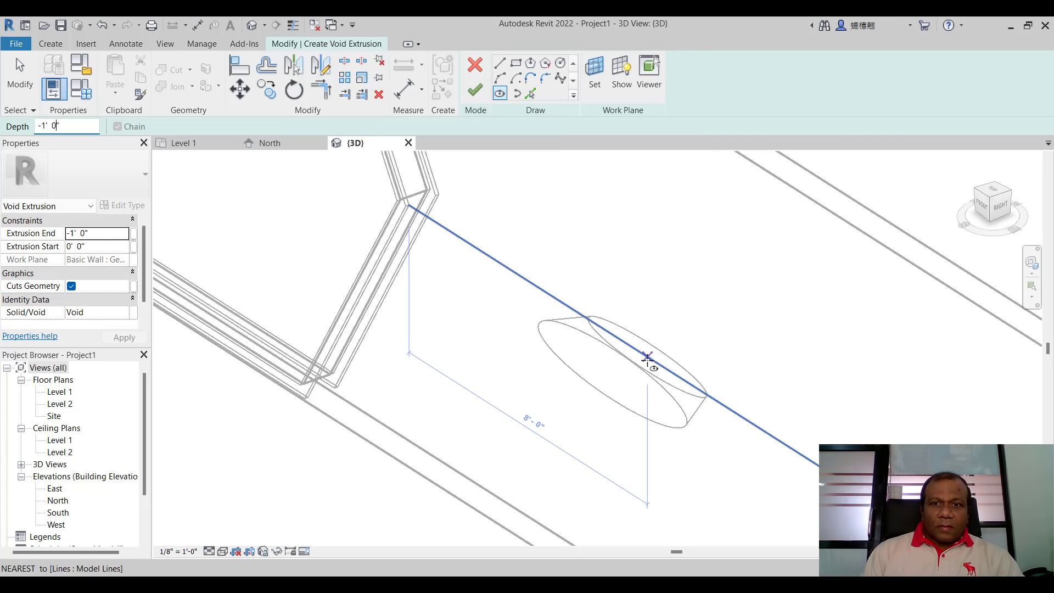
click(648, 357)
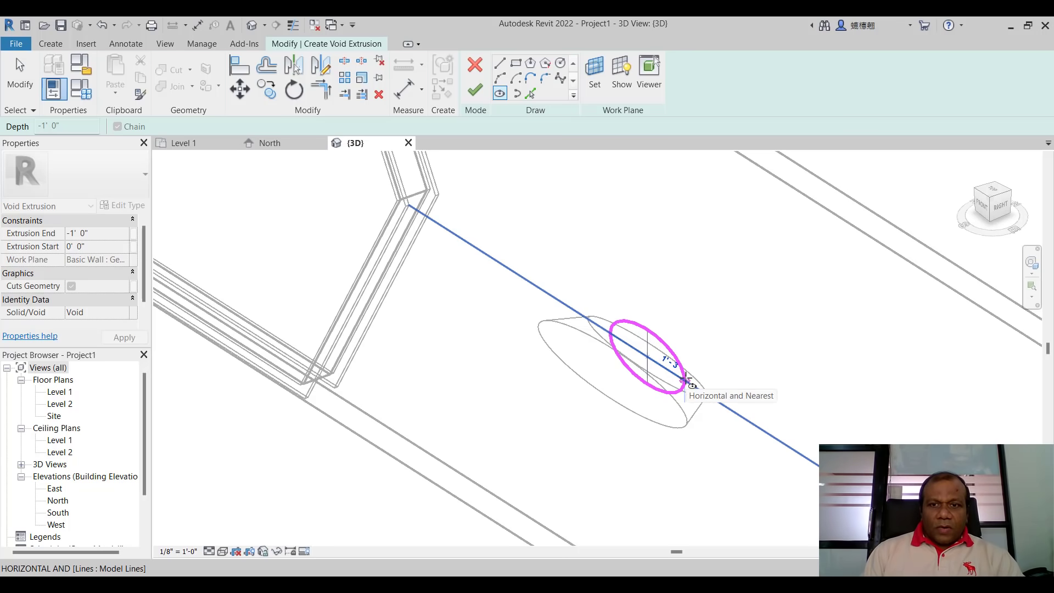
click(685, 378)
scroll(673, 376, up, 3)
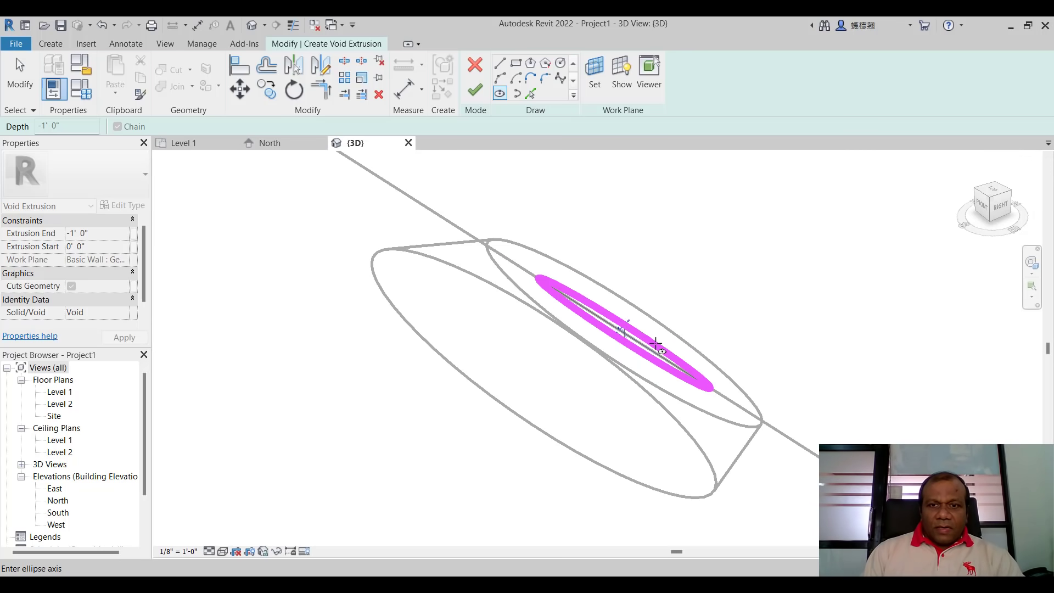
scroll(653, 341, up, 3)
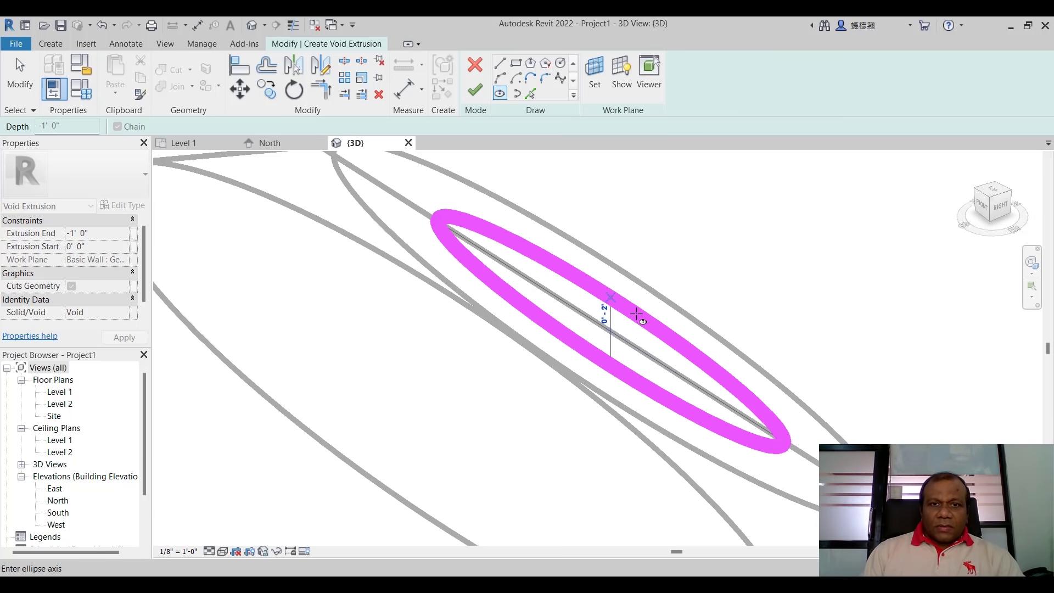
click(638, 312)
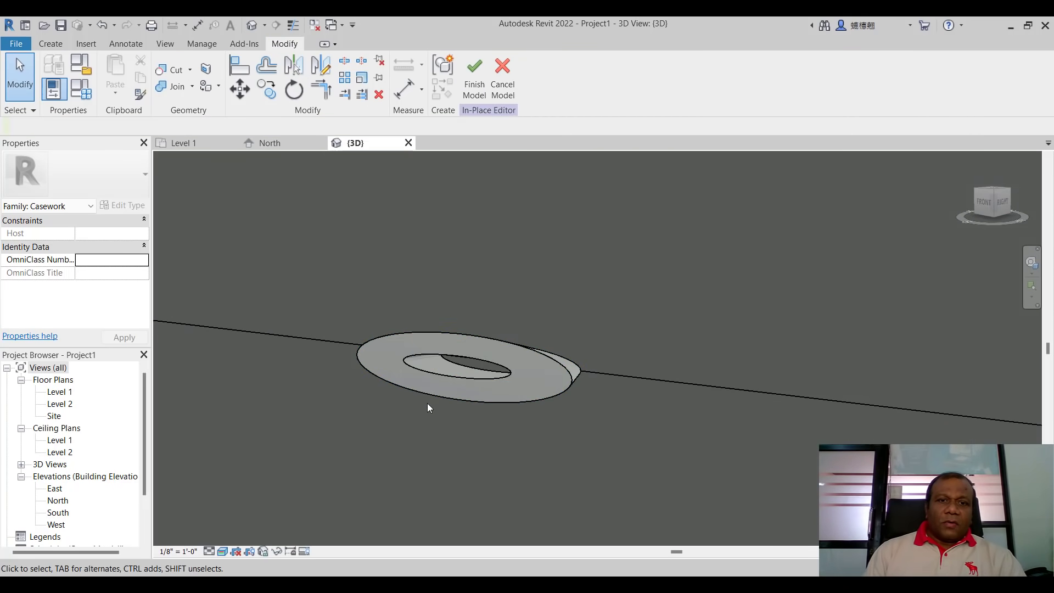
Step: Orbit to check the elliptical ring on the wall, then finish the Casework 3 in-place model
scroll(413, 387, up, 3)
shift+middle_drag(413, 387, 462, 392)
scroll(427, 384, down, 2)
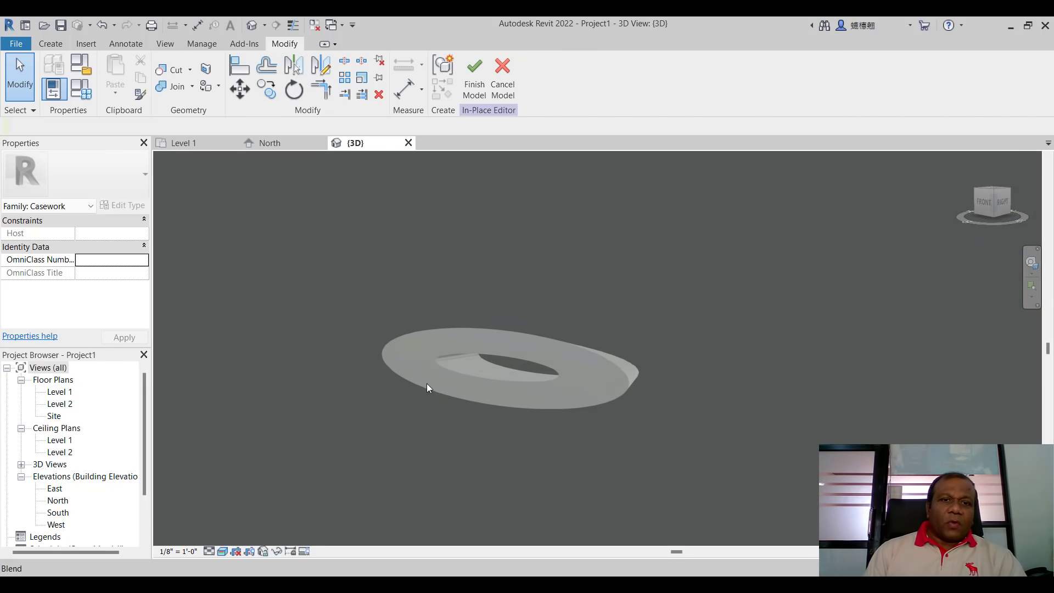
click(341, 337)
scroll(424, 428, down, 3)
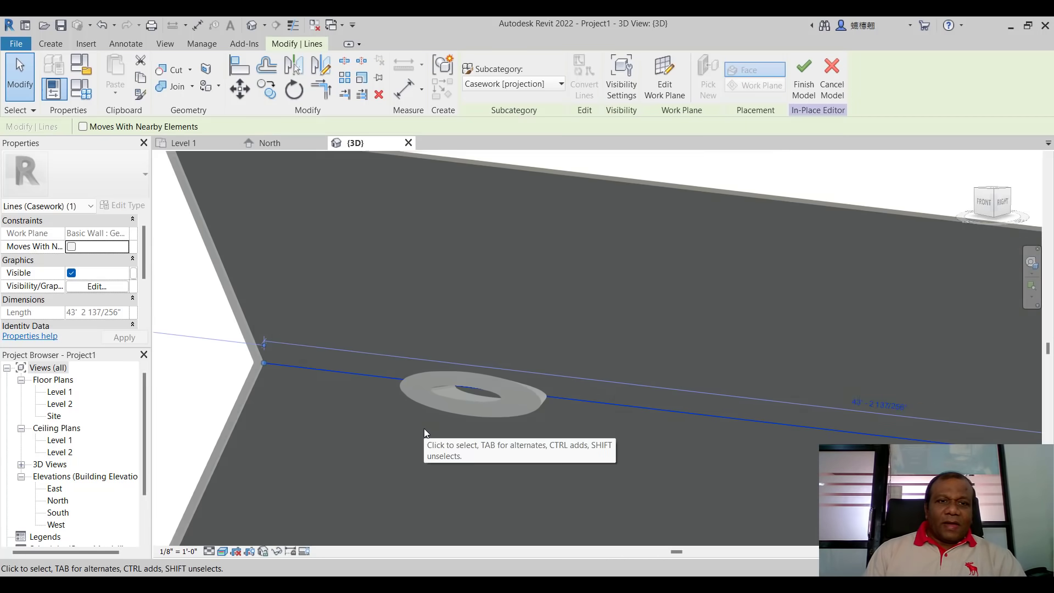
key(Escape)
shift+middle_drag(424, 429, 467, 329)
shift+middle_drag(488, 205, 501, 235)
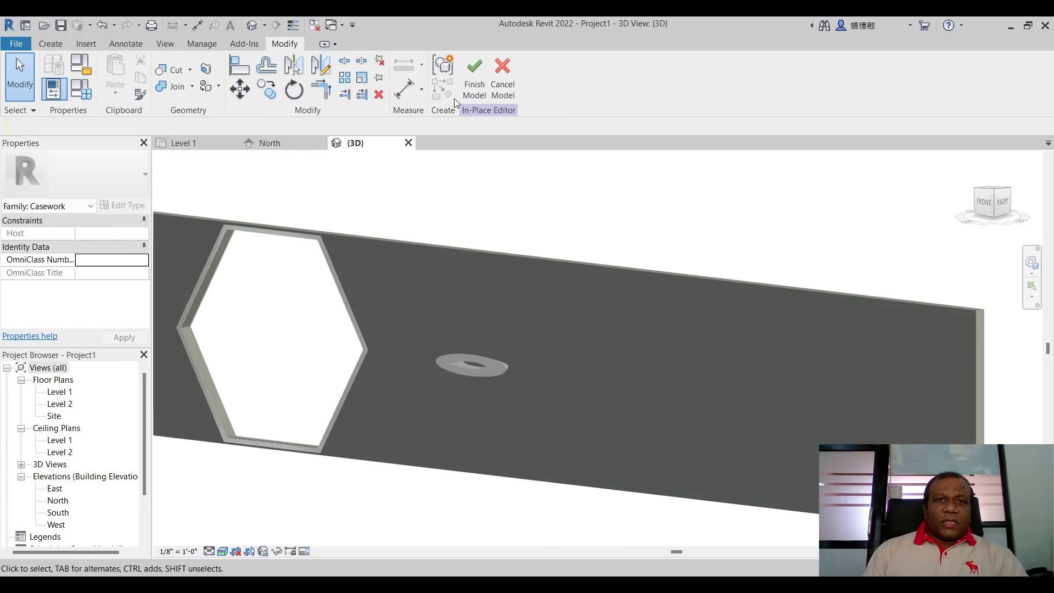
click(475, 81)
Step: Select the elliptical ring, cancel an attempted copy, and bring up the visual style choices
click(473, 370)
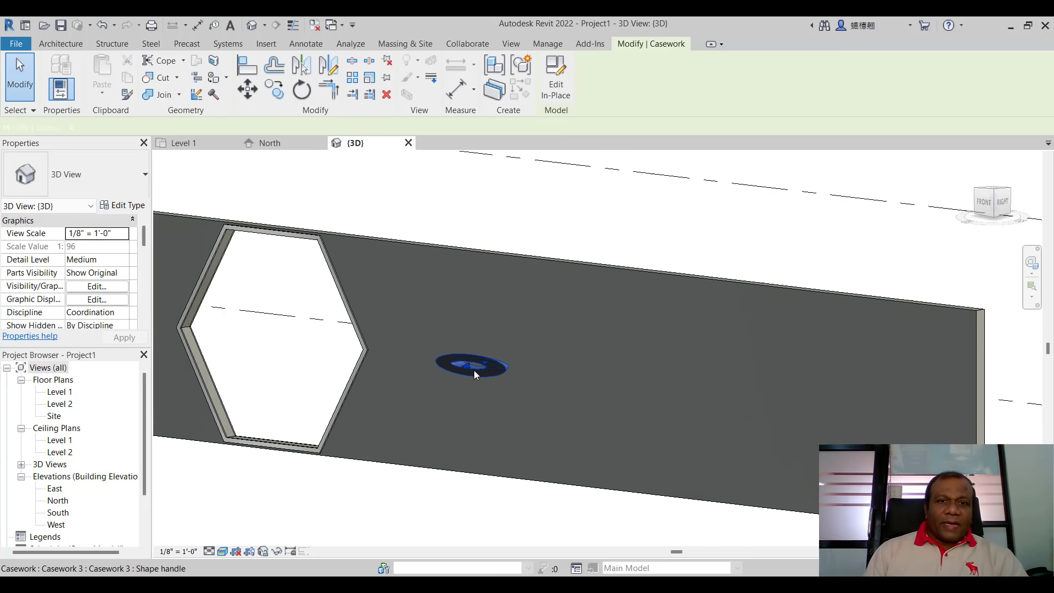
click(274, 84)
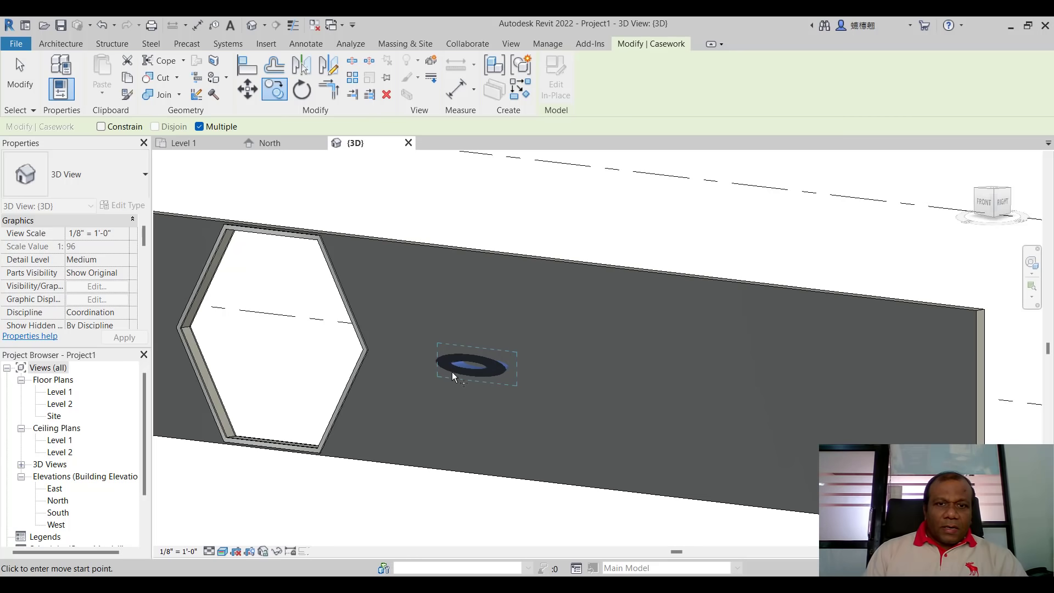
scroll(436, 378, up, 3)
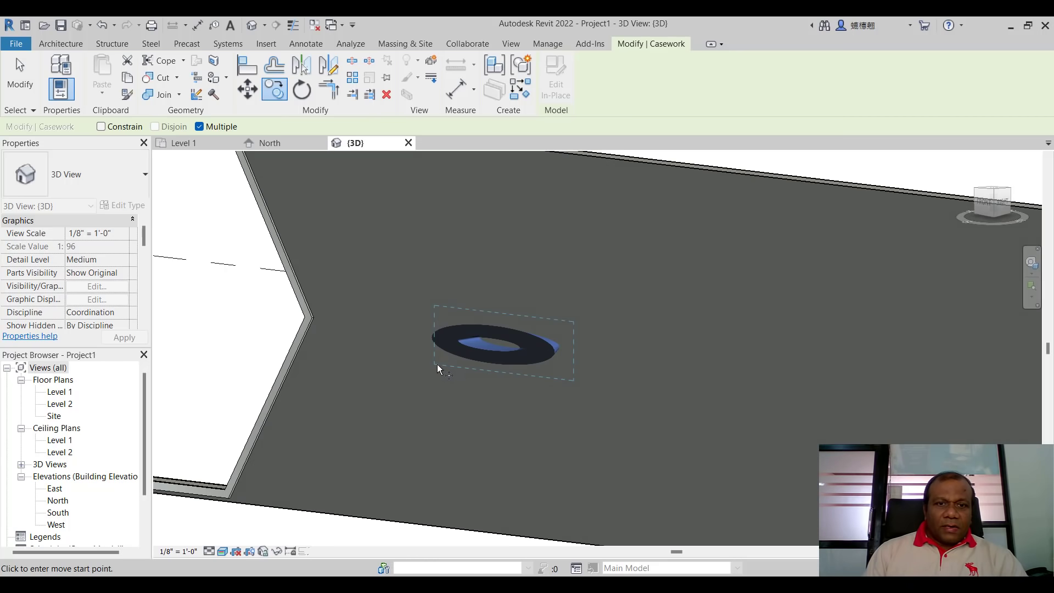
click(575, 326)
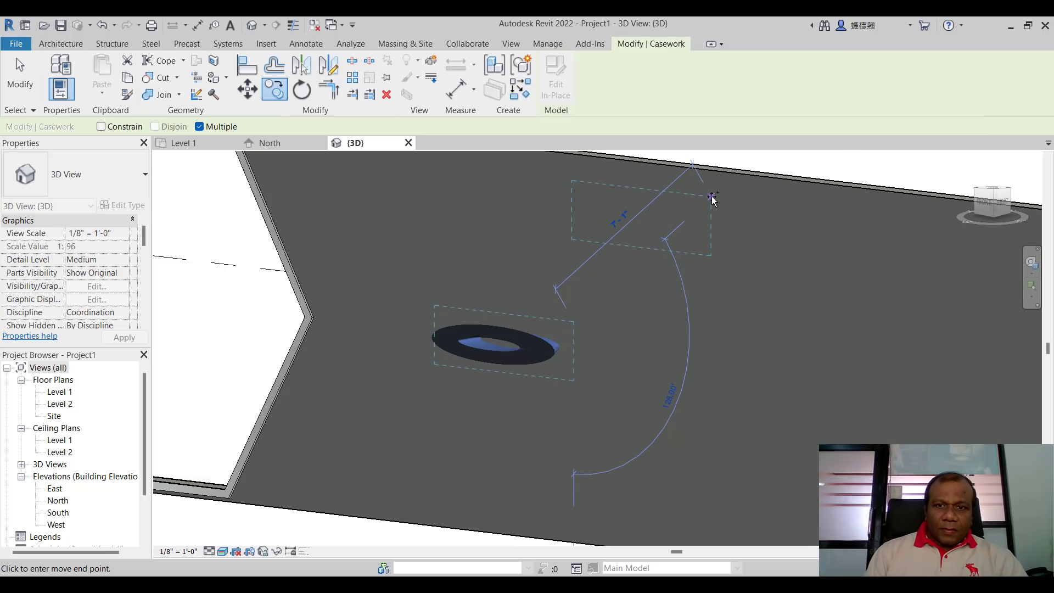
key(Escape)
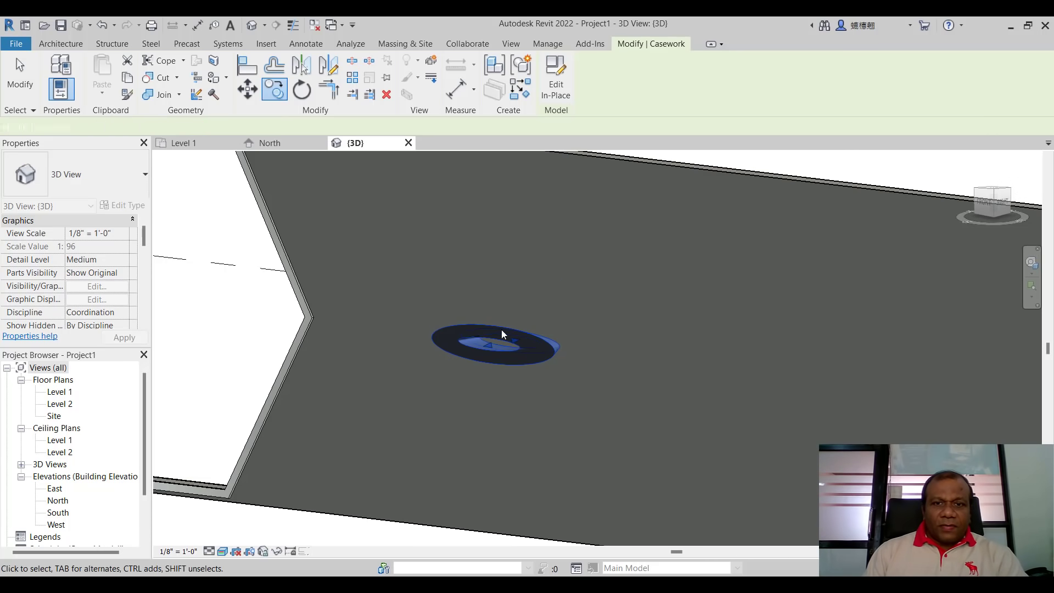
click(222, 551)
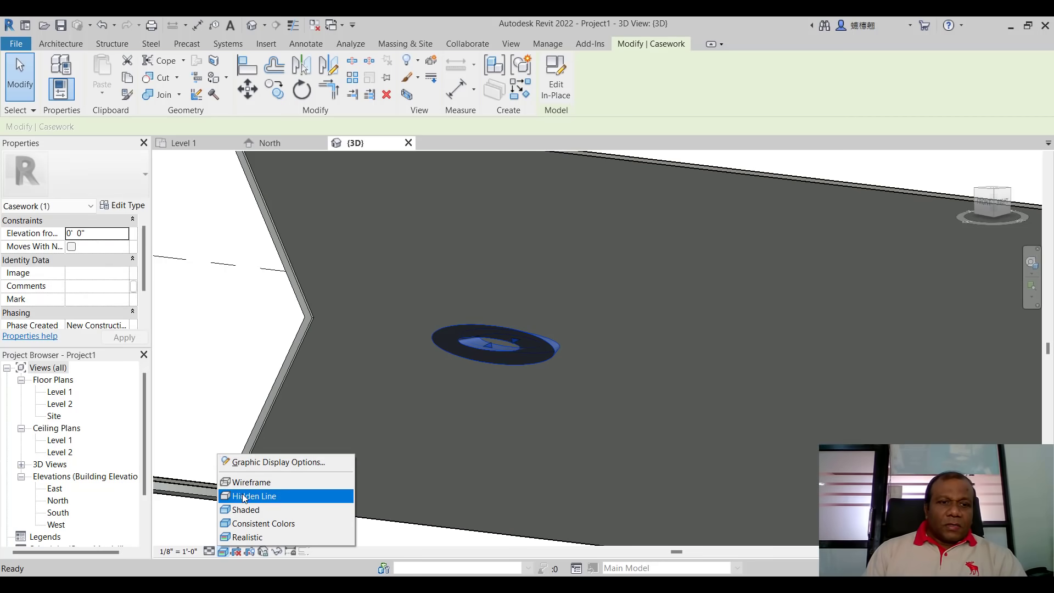
Step: Switch the 3D view to Wireframe and copy the ring above the original
click(251, 482)
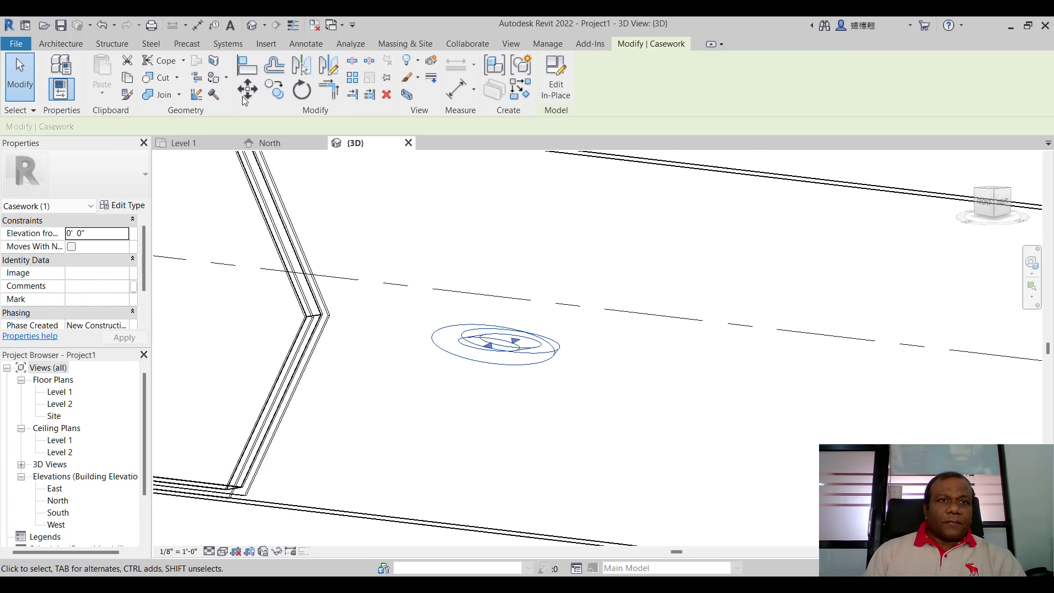
click(273, 90)
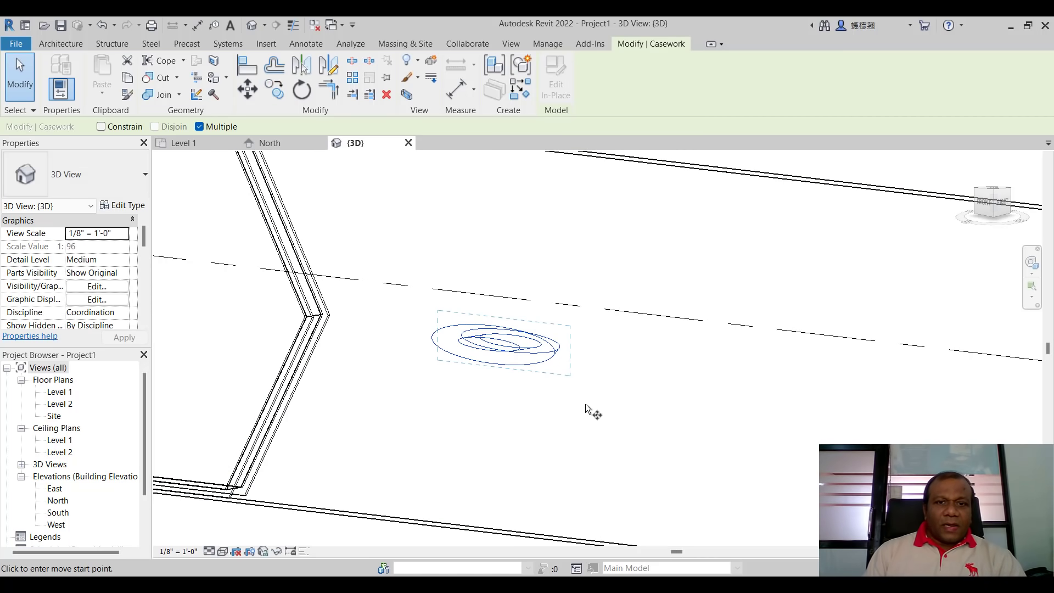
click(571, 325)
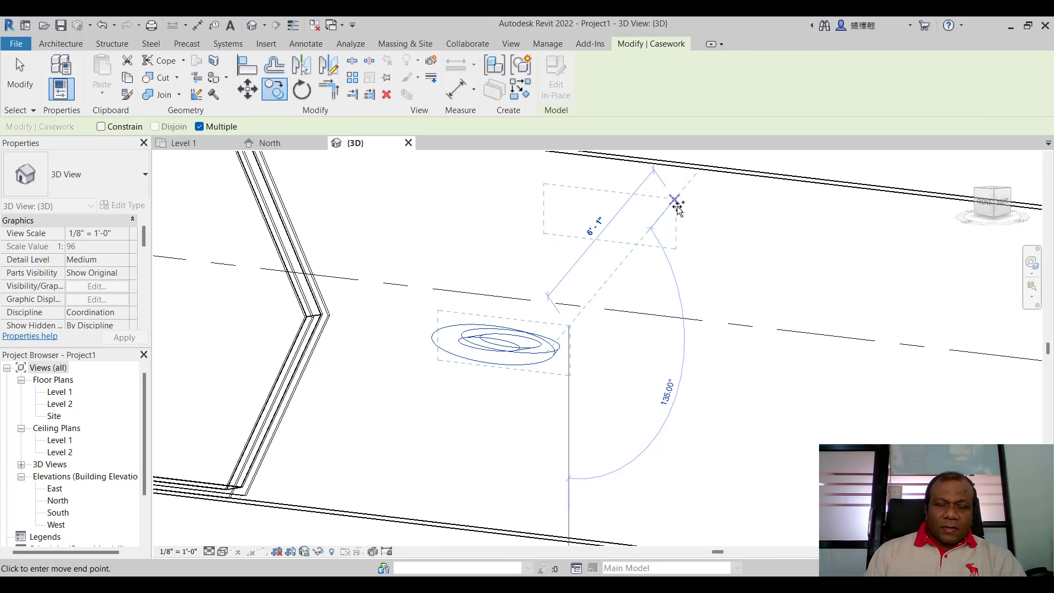
click(676, 208)
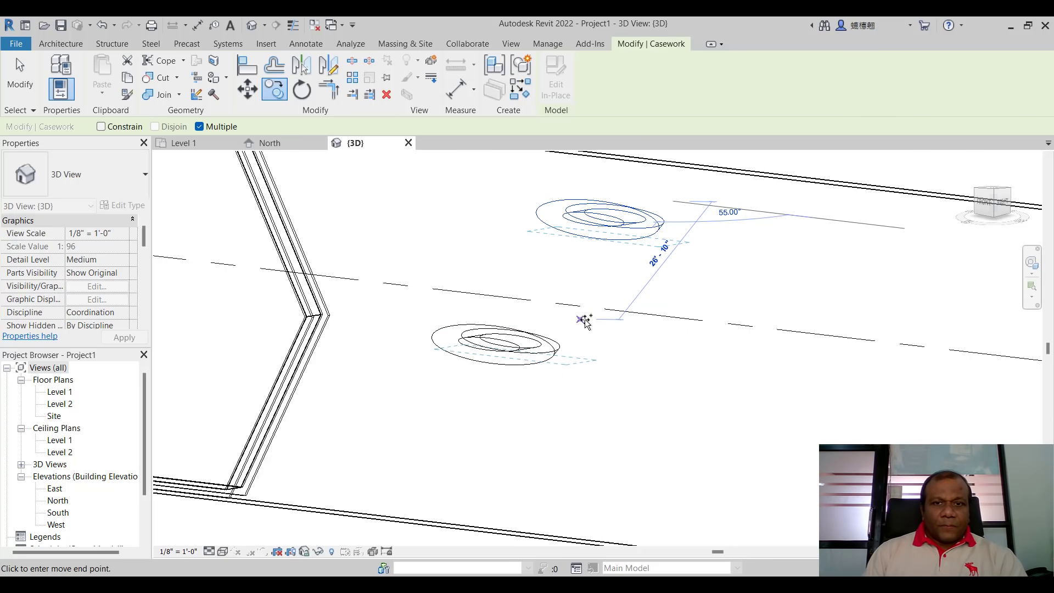
key(Escape)
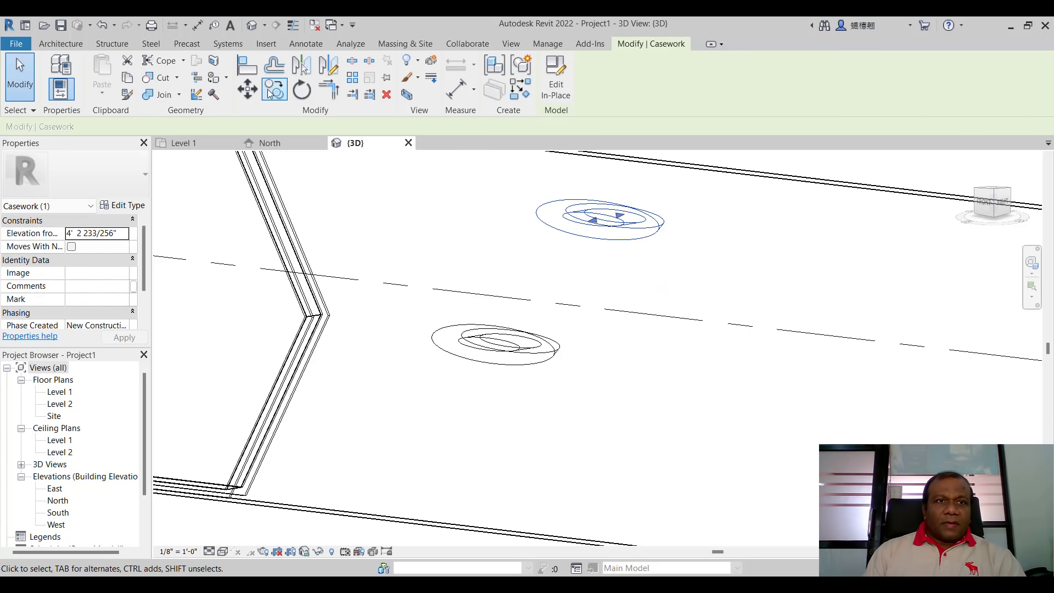
Step: Copy the middle ring to a new position near the wall's lower edge
click(273, 94)
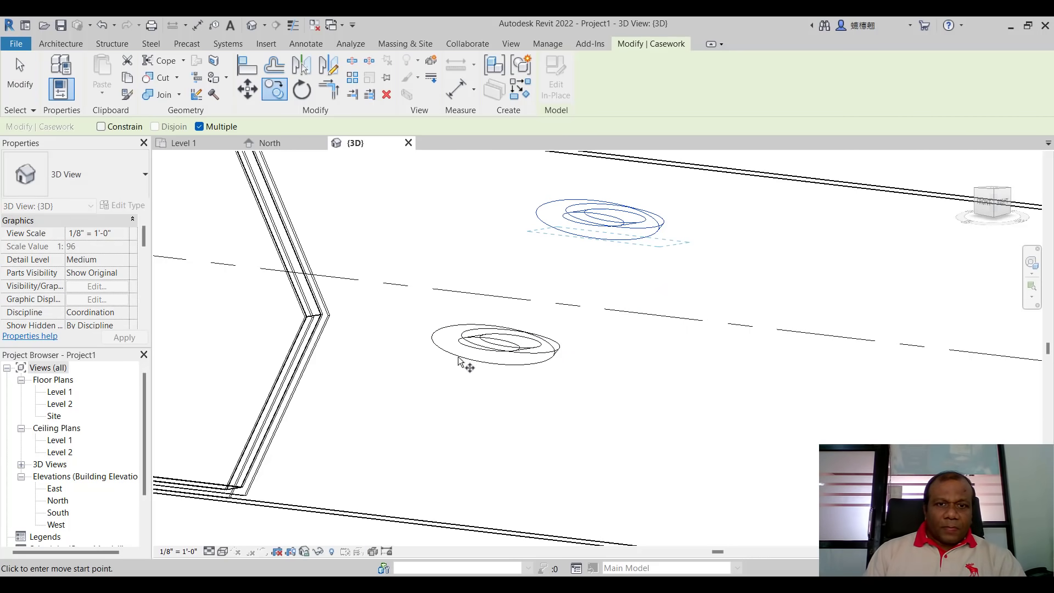
key(Escape)
click(487, 364)
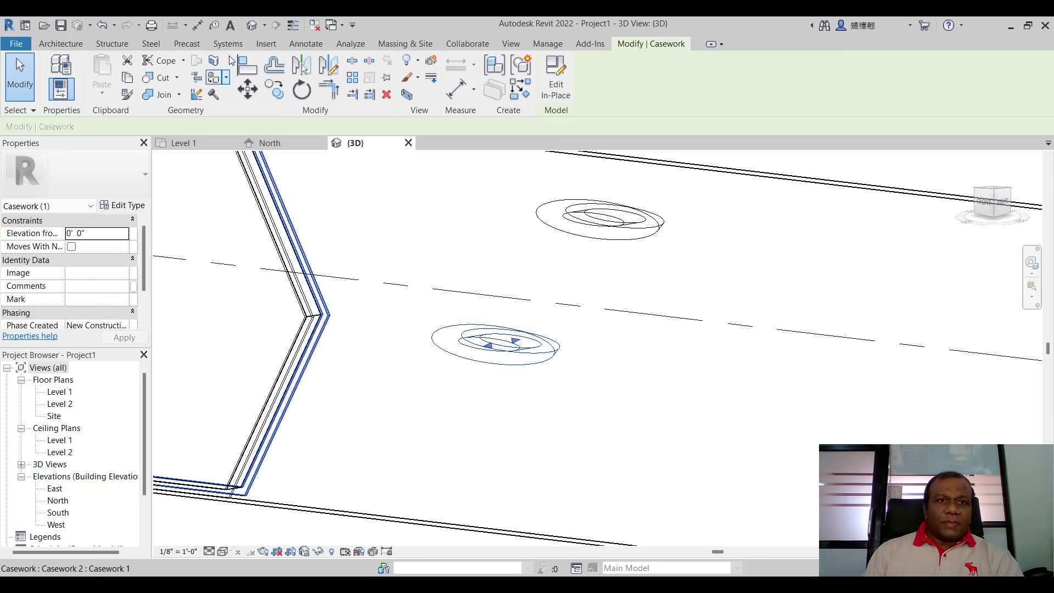
click(272, 91)
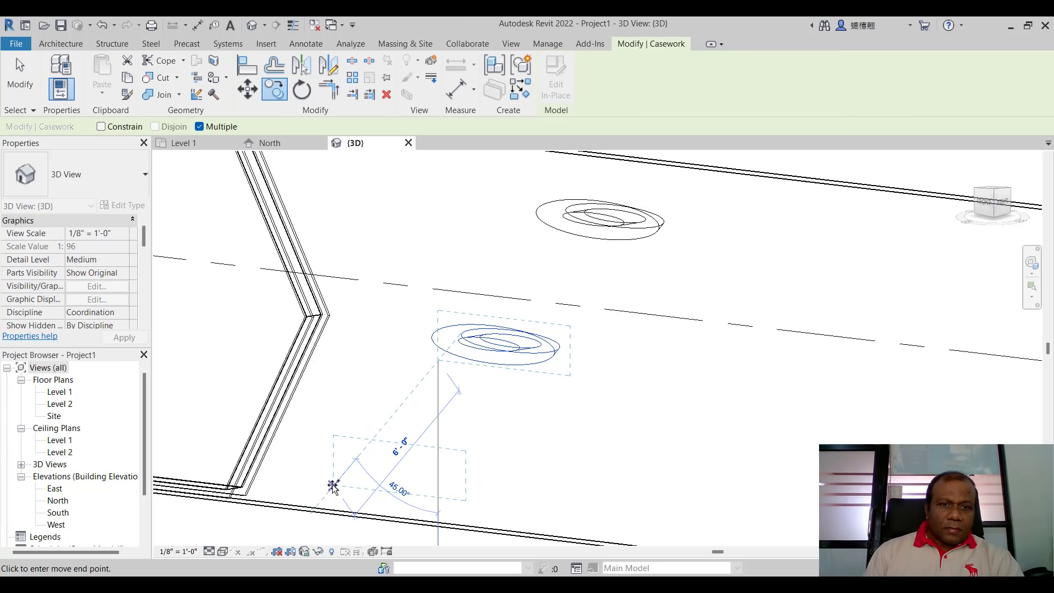
click(333, 486)
scroll(555, 463, down, 1)
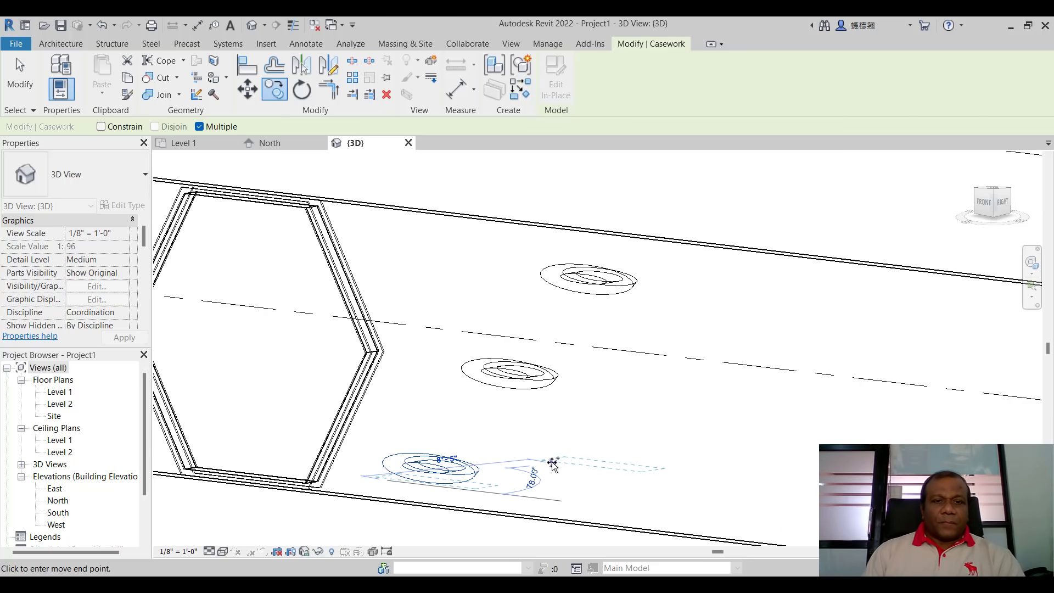
key(Escape)
key(Escape)
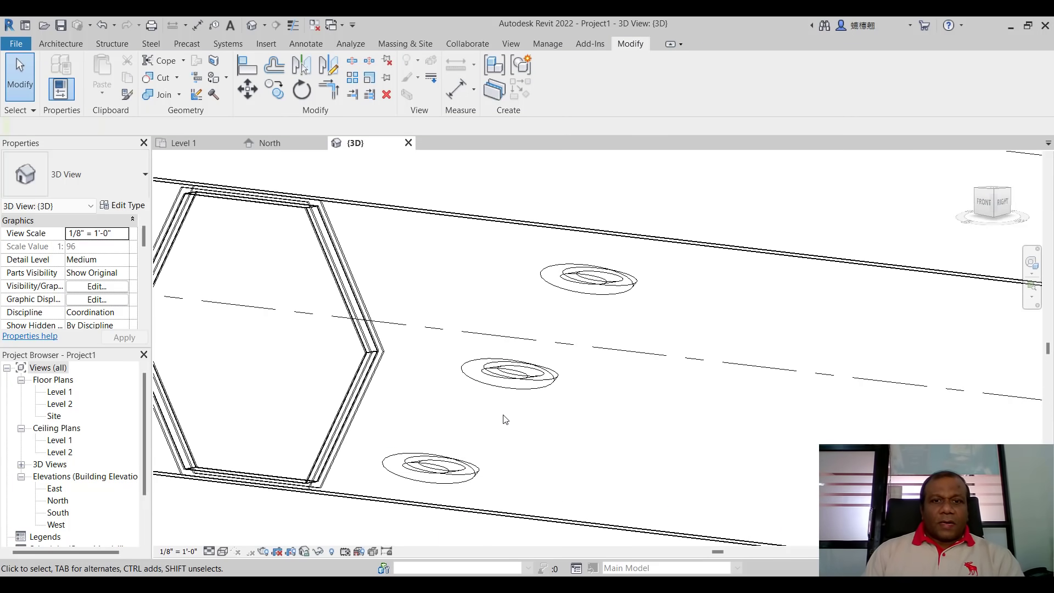
Step: Copy the column of three rings to the right to form a second column
click(430, 486)
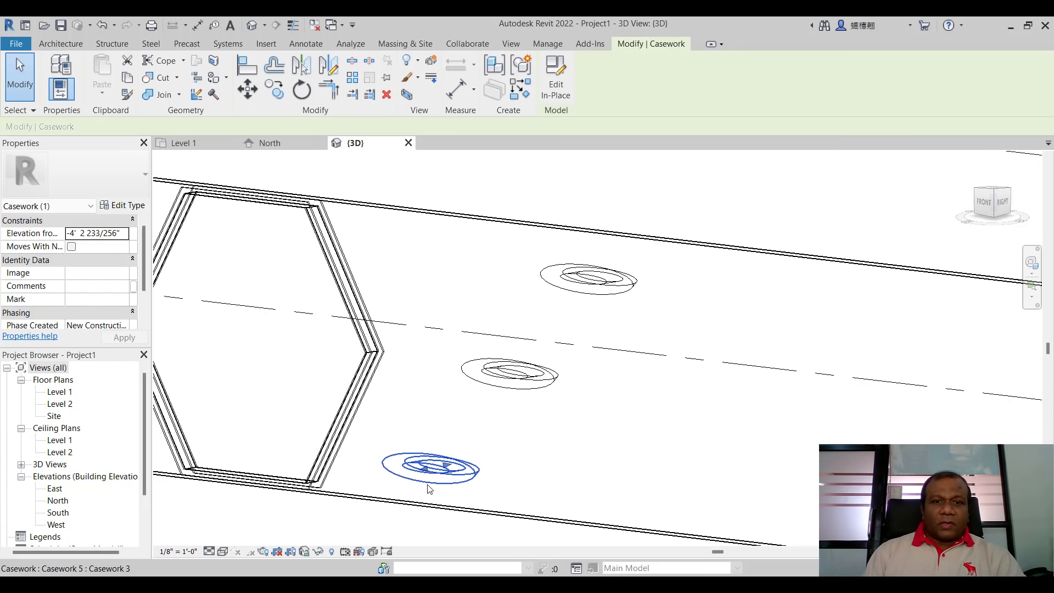
ctrl+click(494, 387)
ctrl+click(585, 292)
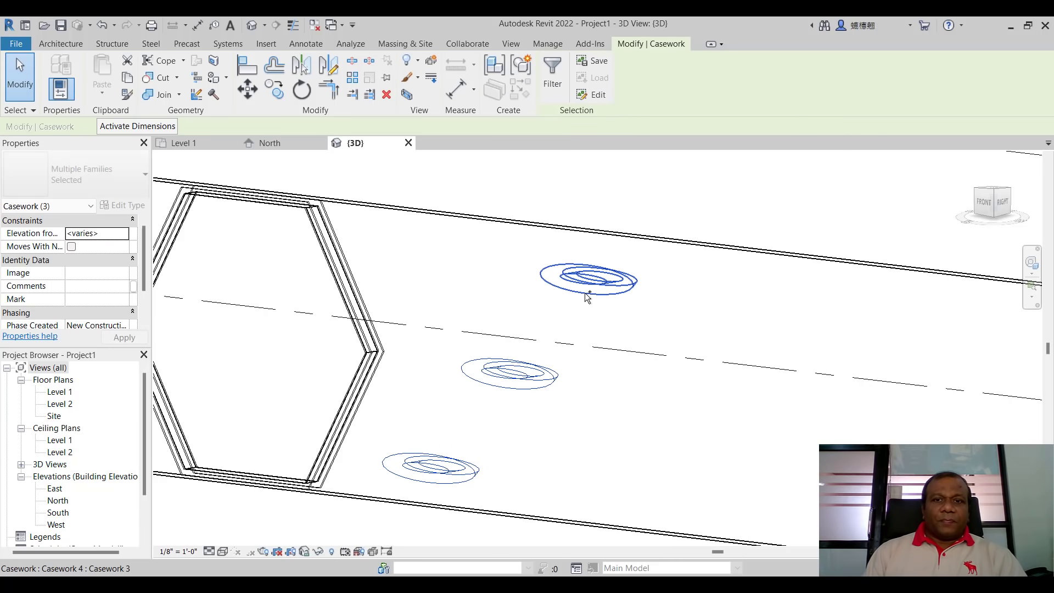
scroll(234, 207, down, 2)
click(275, 91)
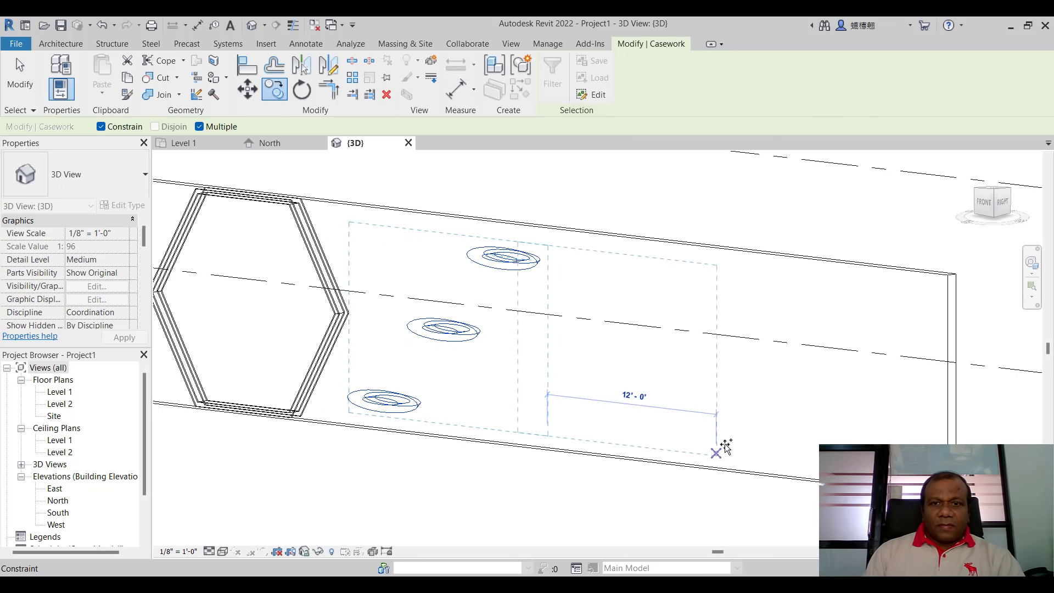
click(772, 458)
scroll(752, 445, down, 5)
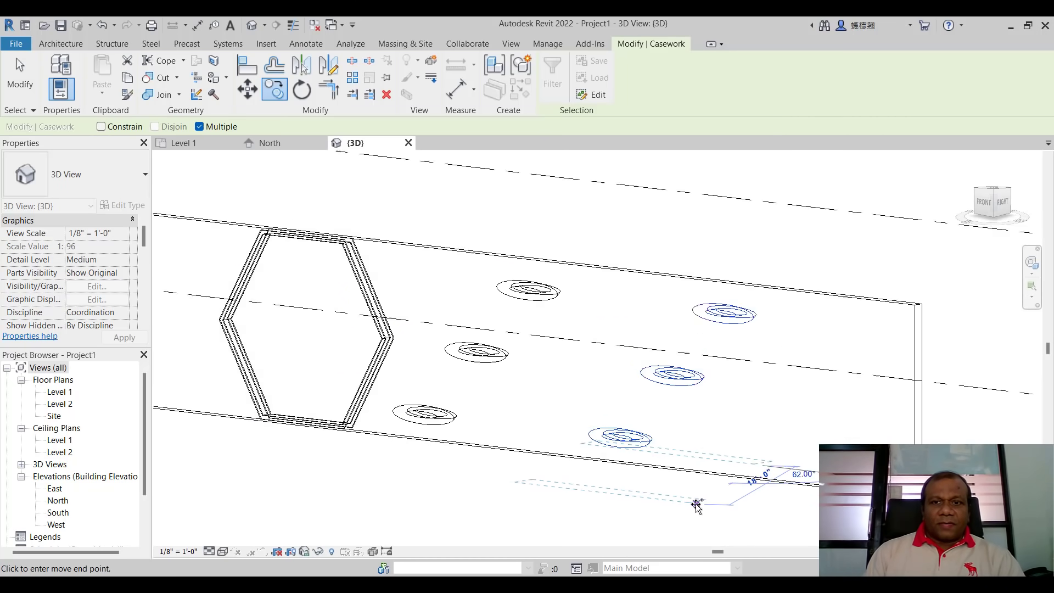
scroll(592, 506, up, 1)
key(Escape)
key(Escape)
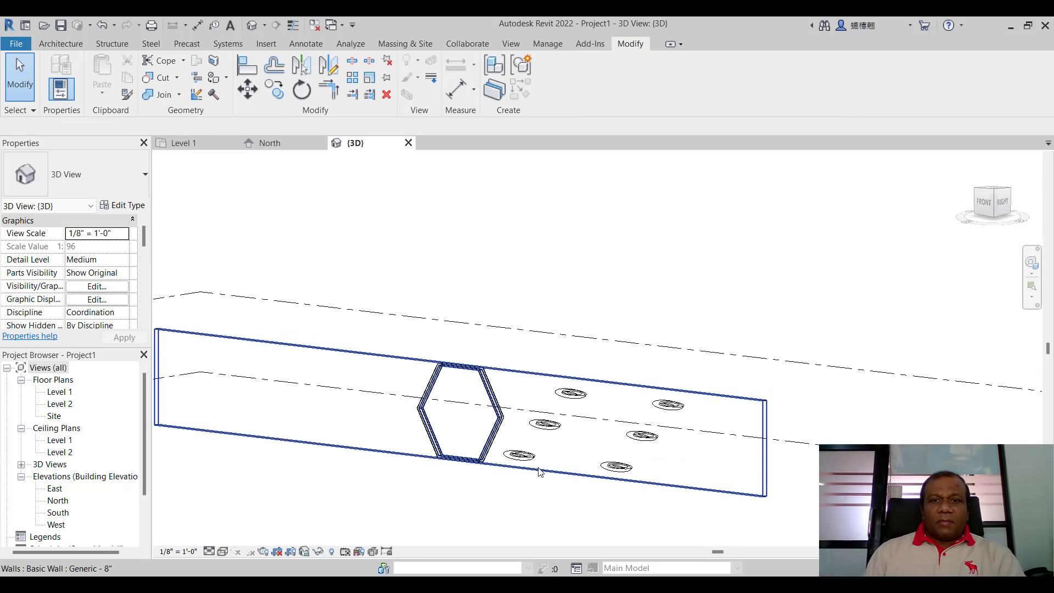
Step: Select all six rings and open the Level 1 floor plan
scroll(530, 457, up, 1)
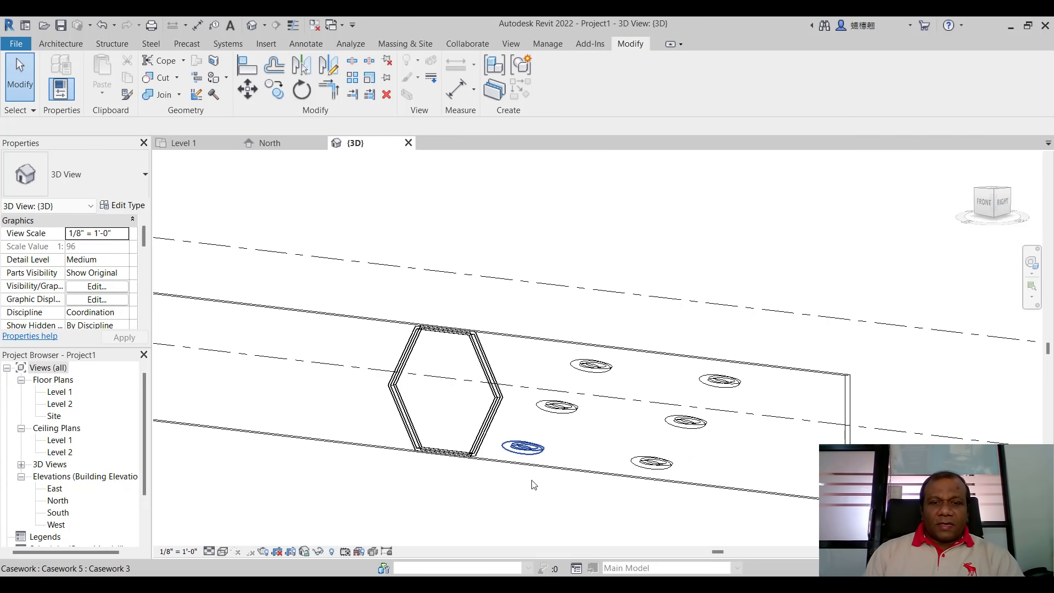
click(532, 451)
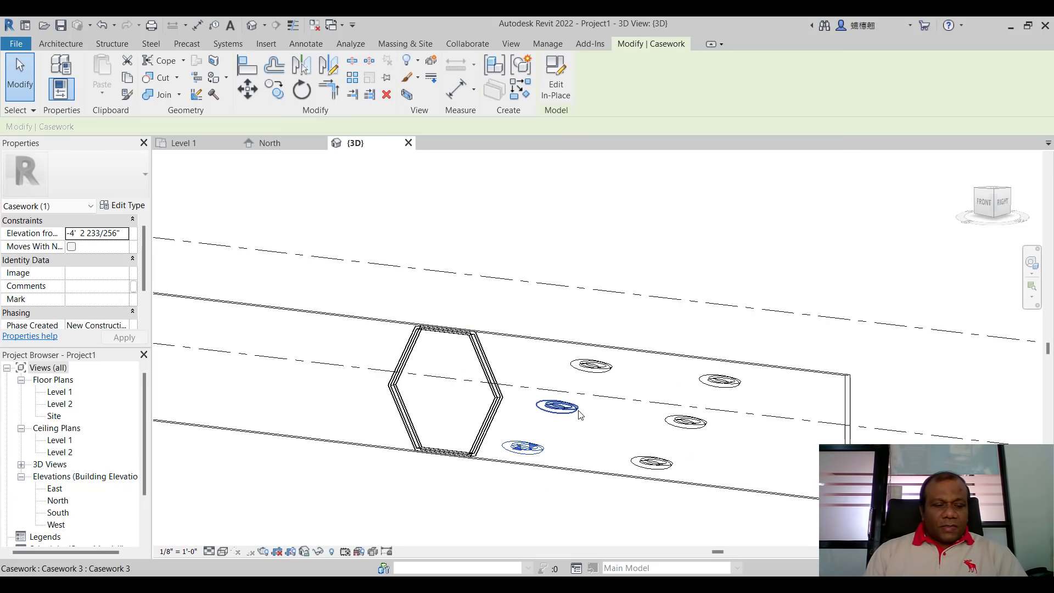
ctrl+click(591, 367)
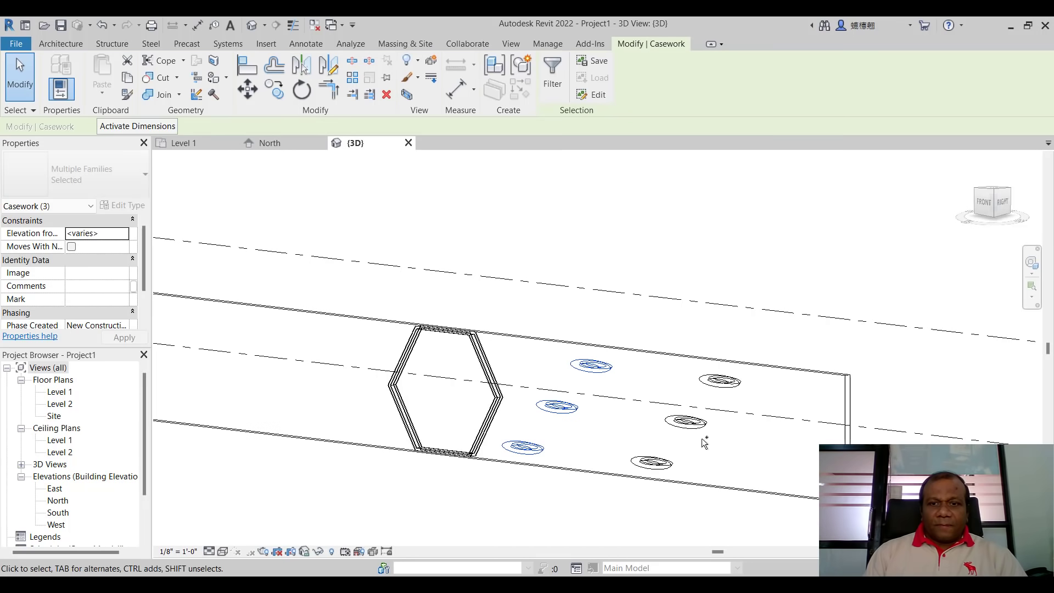
ctrl+click(696, 422)
ctrl+click(719, 381)
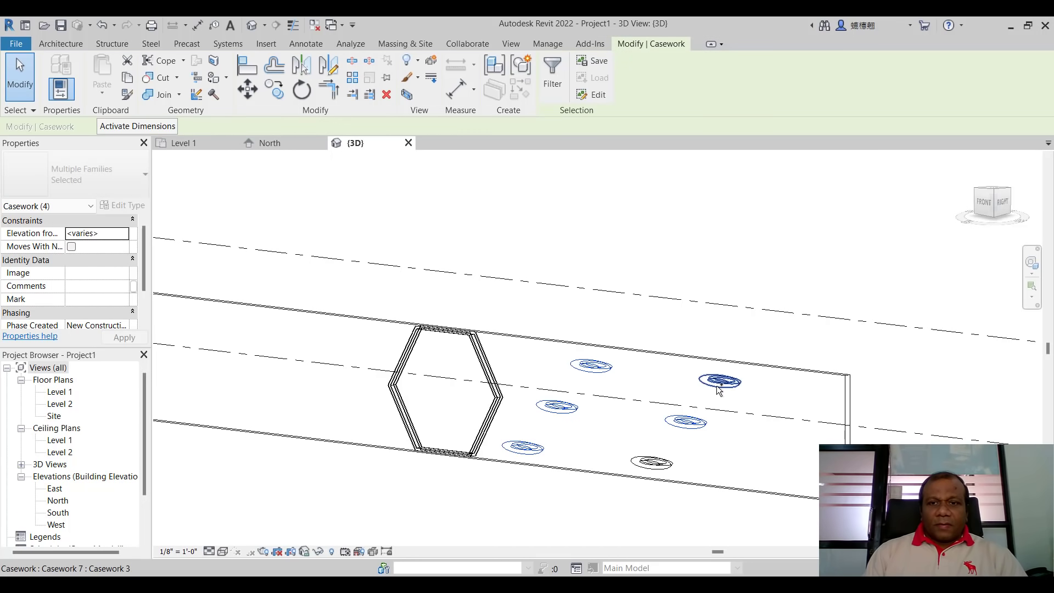
ctrl+click(653, 468)
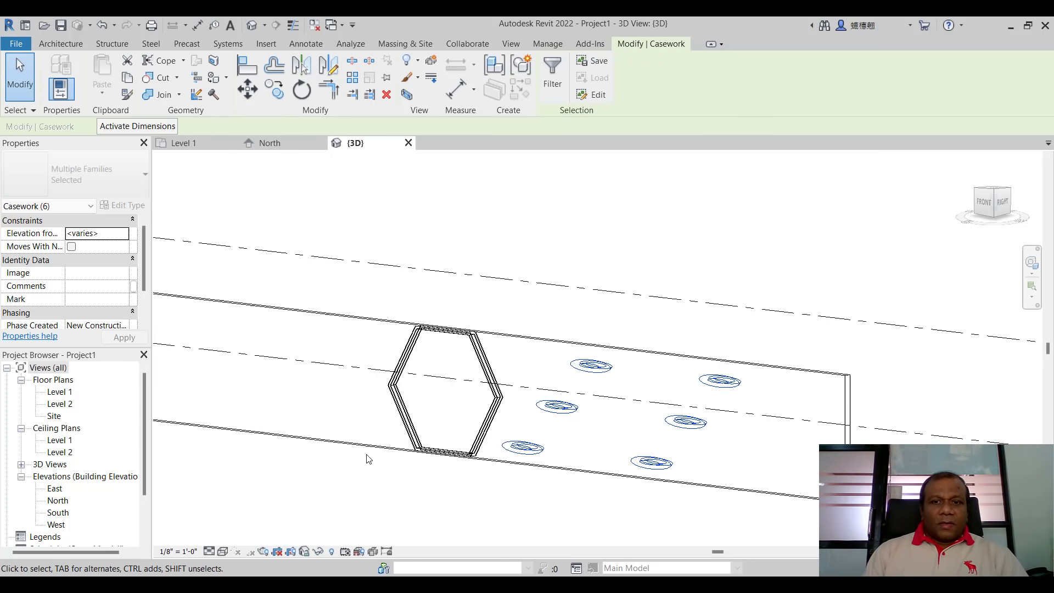
double_click(59, 392)
Step: Mirror-copy the six rings about a vertical axis through the opening's midpoint, then return to 3D
scroll(404, 435, down, 4)
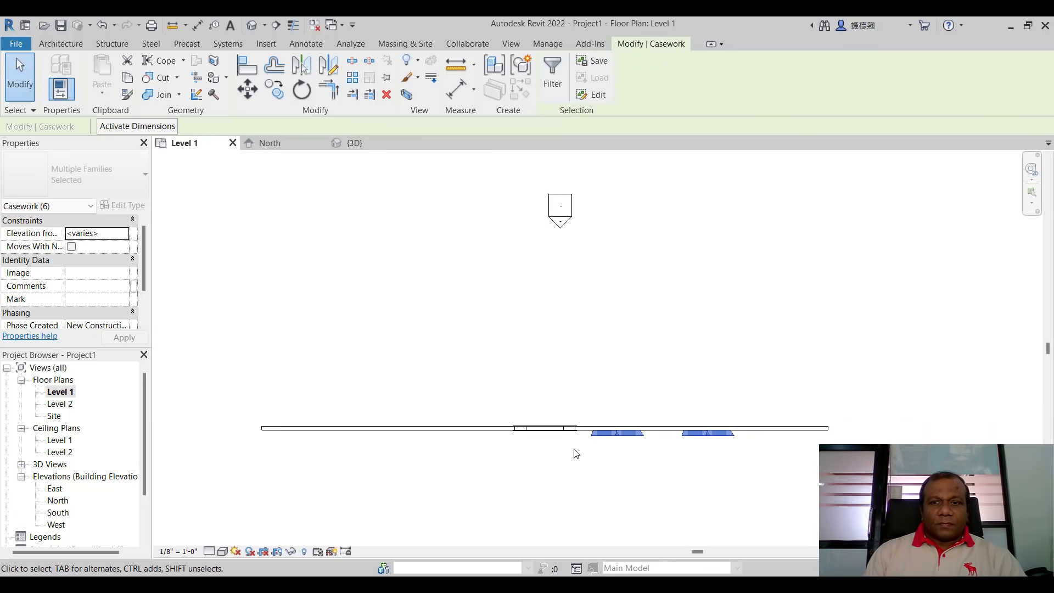
scroll(576, 453, down, 2)
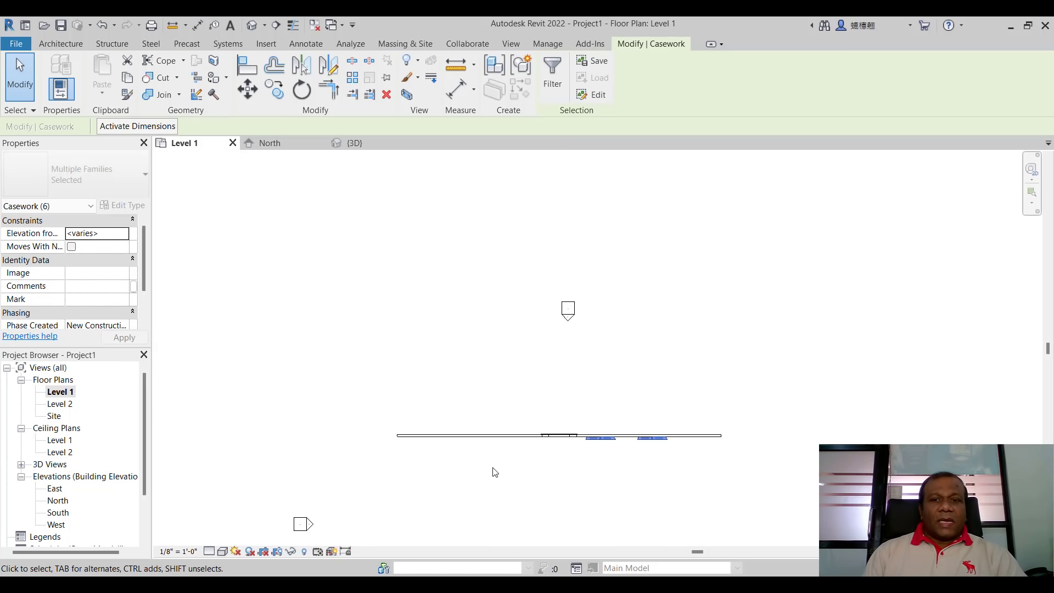
click(332, 71)
scroll(554, 473, up, 4)
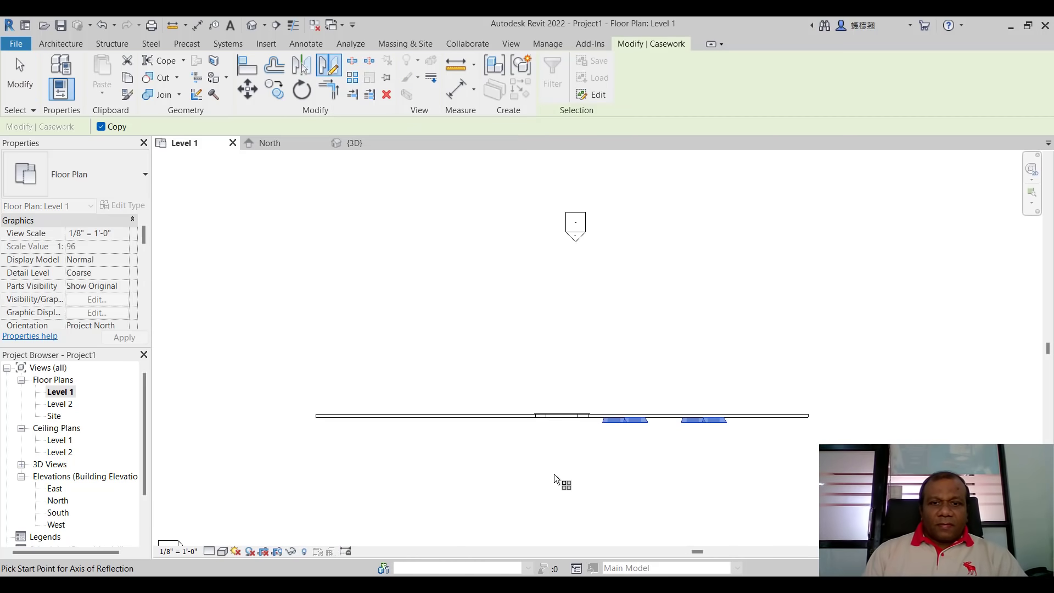
scroll(463, 465, down, 2)
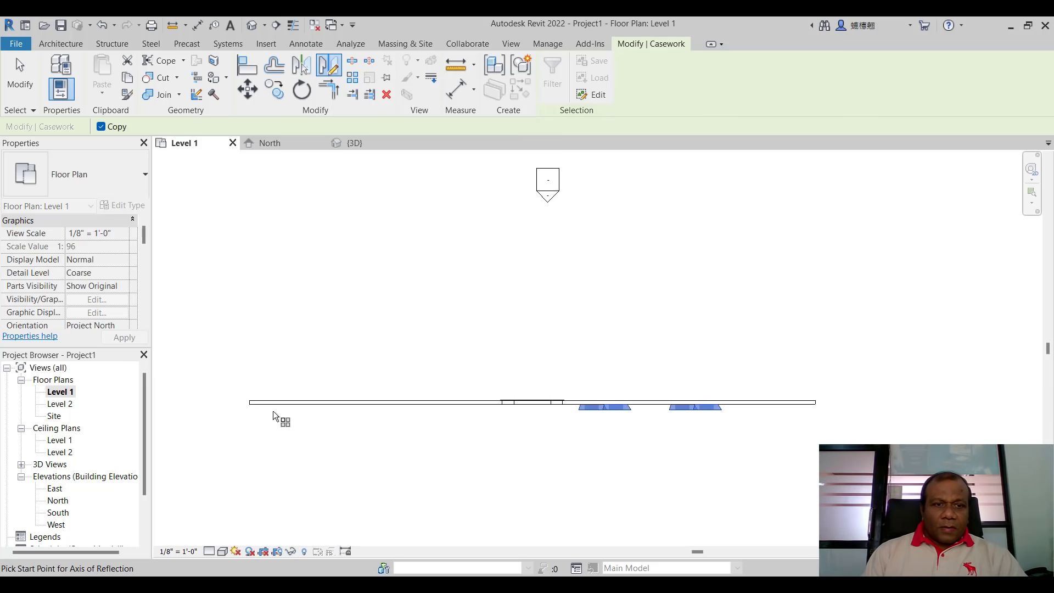
scroll(530, 385, up, 2)
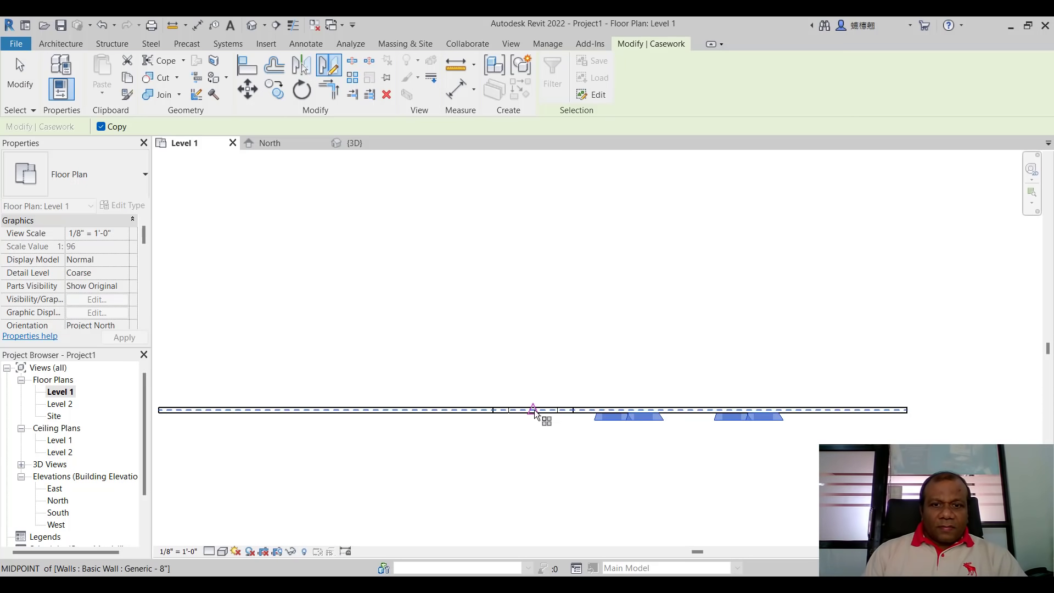
scroll(537, 409, up, 2)
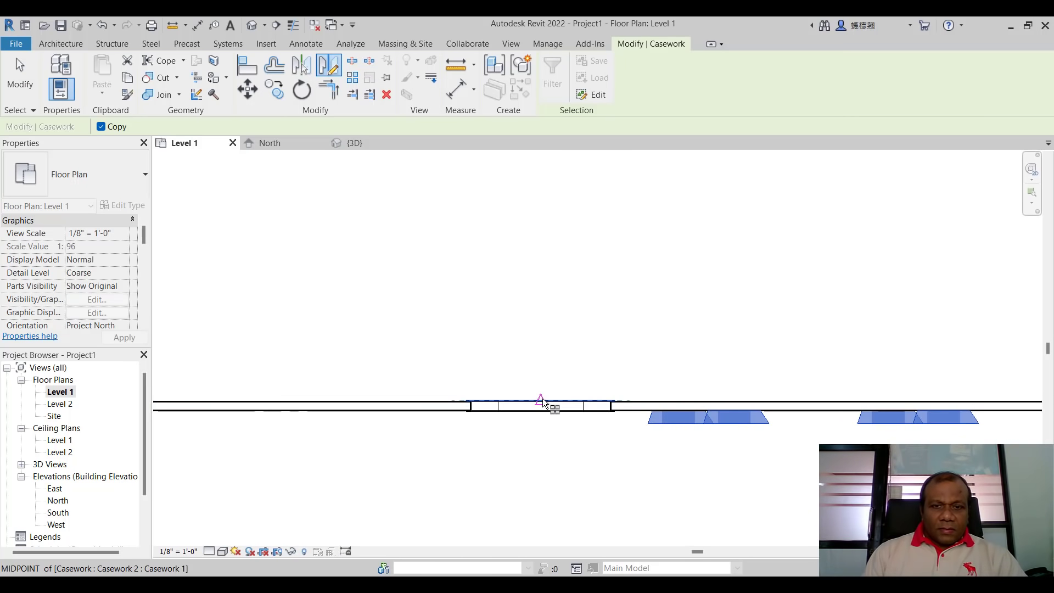
click(541, 401)
click(541, 411)
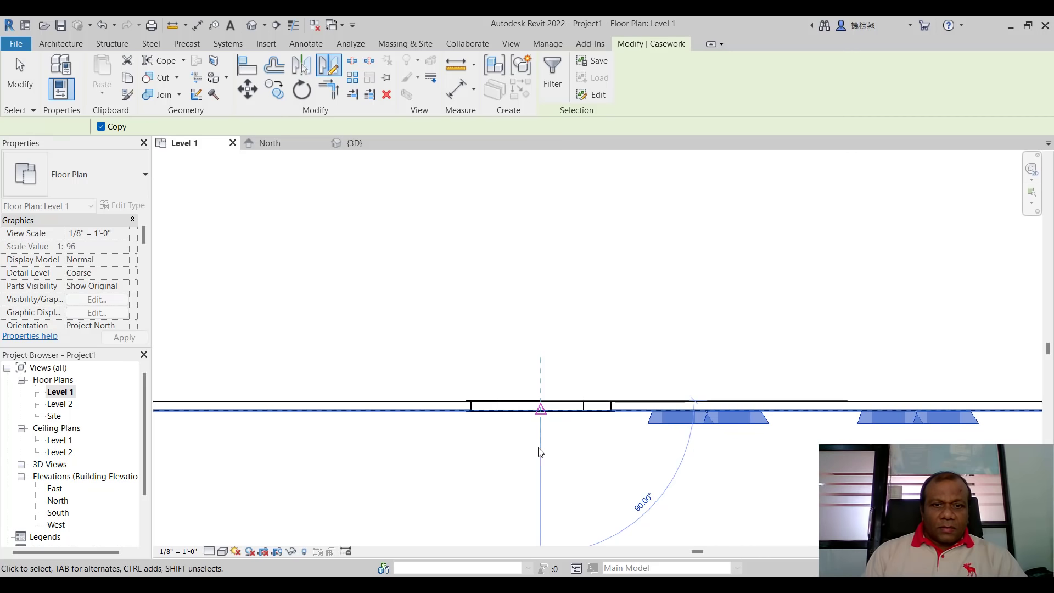
scroll(539, 451, down, 4)
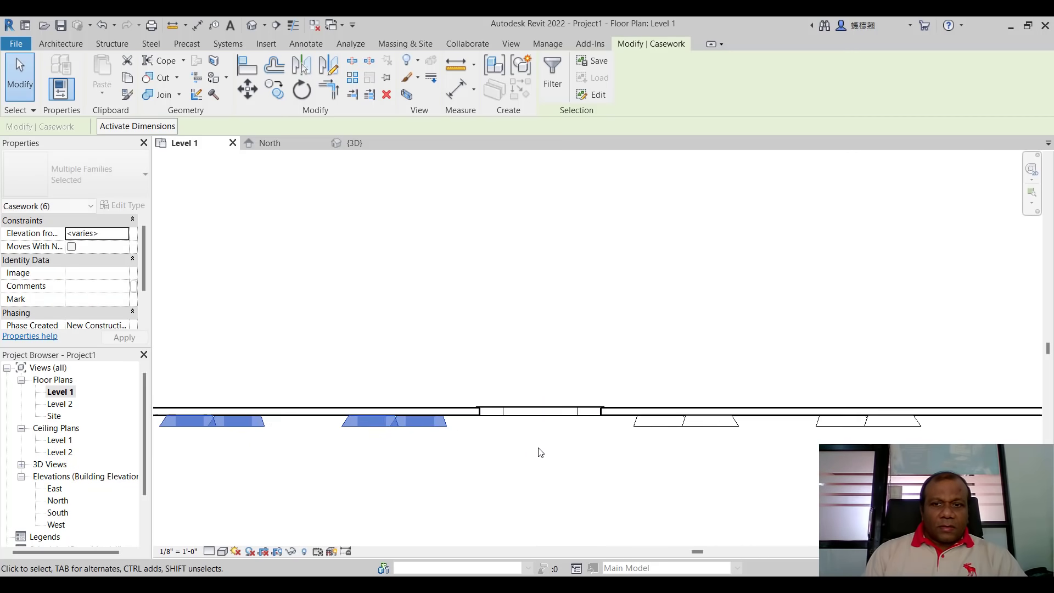
click(354, 144)
scroll(393, 203, down, 3)
Step: Set the 3D view's visual style to Realistic
click(405, 453)
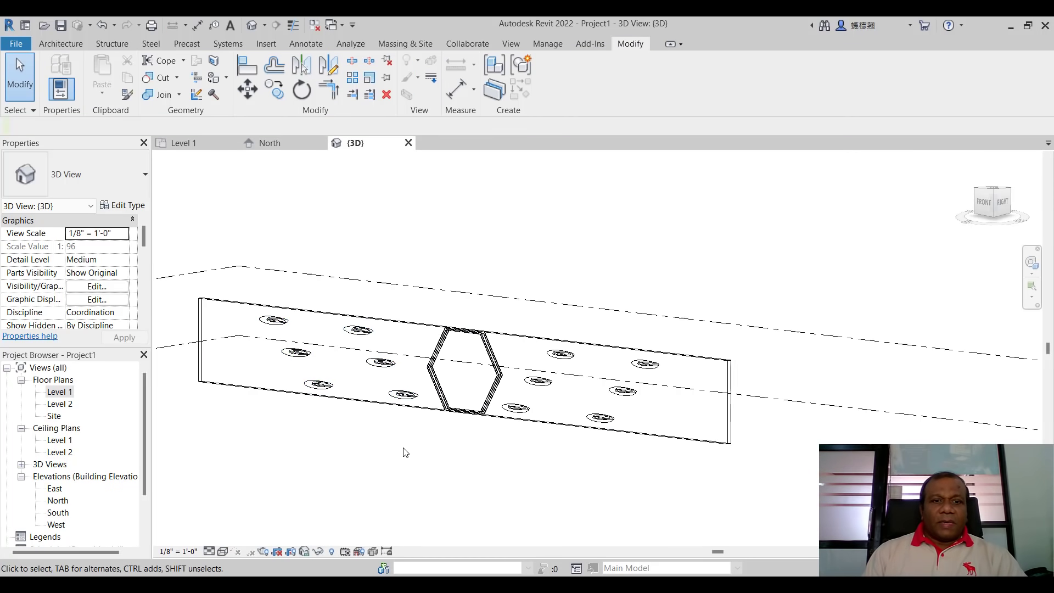
scroll(405, 453, down, 2)
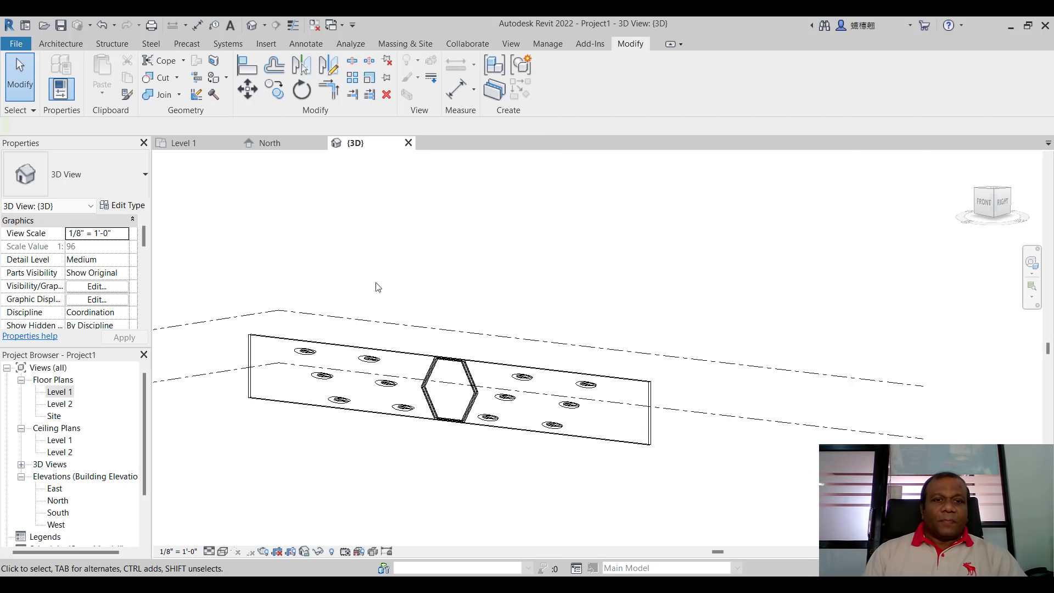
click(223, 552)
click(241, 541)
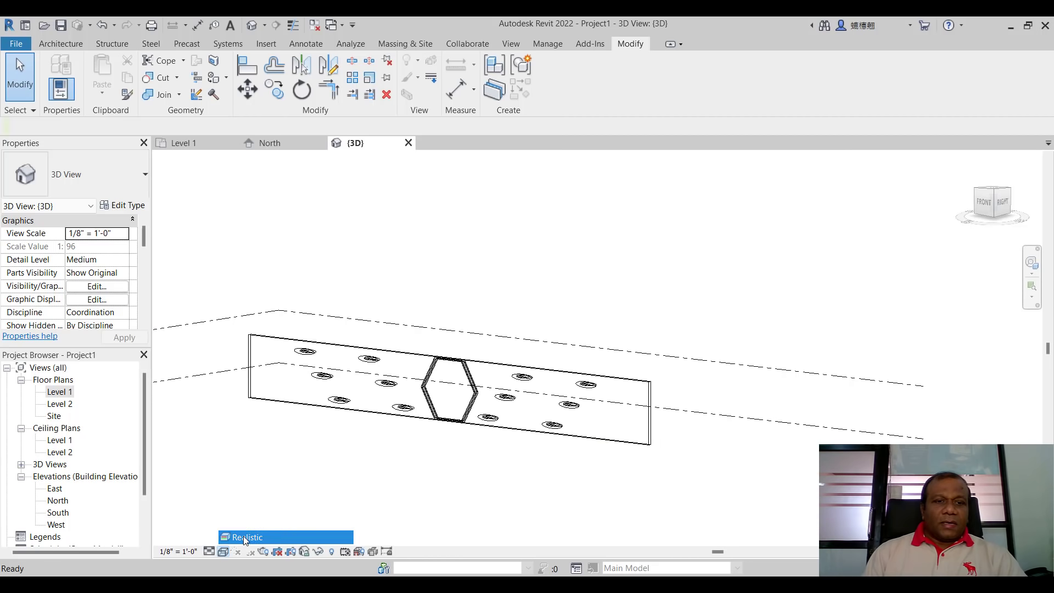
scroll(348, 452, up, 2)
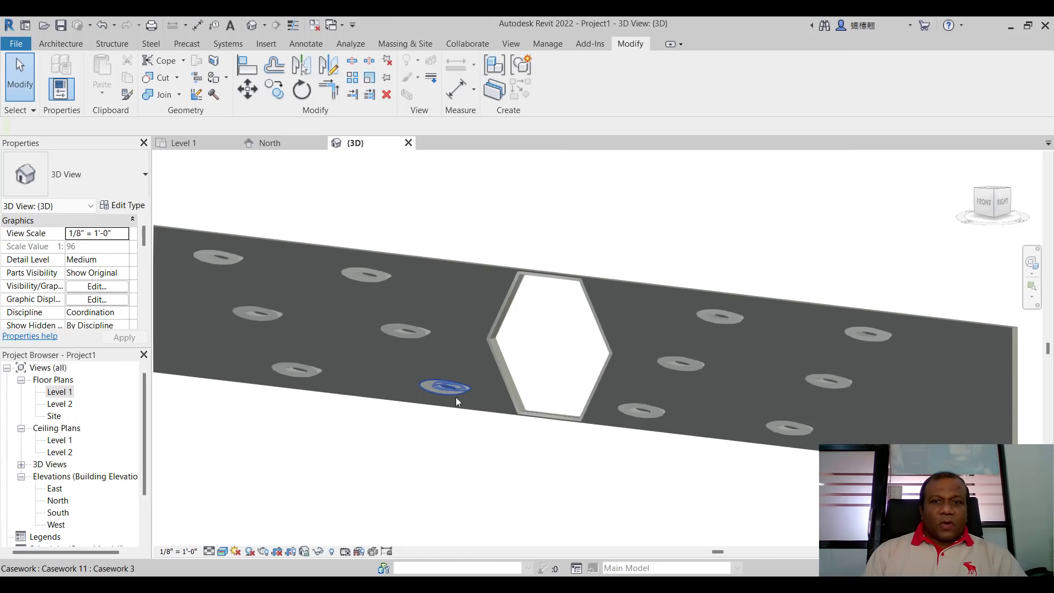
scroll(456, 397, down, 2)
Step: Orbit and zoom out with the SteeringWheel to see the whole wall
click(1032, 262)
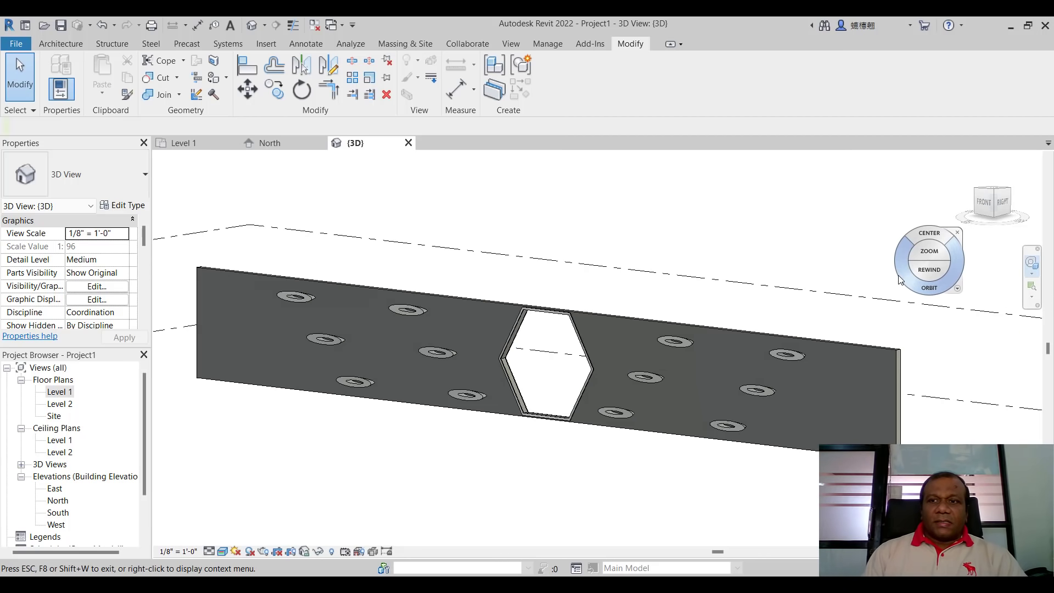
drag(901, 280, 527, 340)
scroll(519, 364, up, 3)
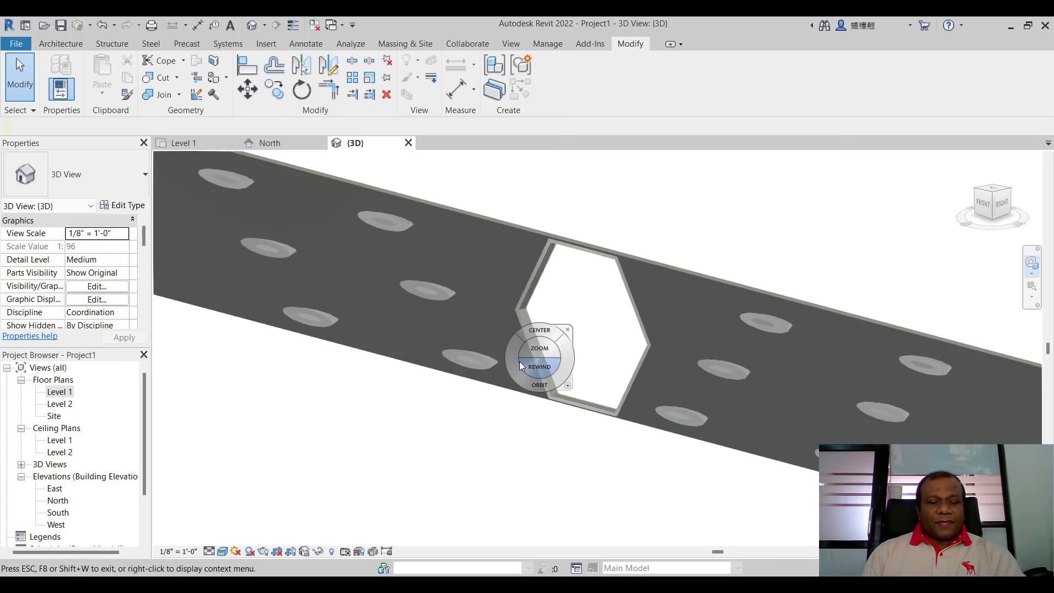
key(Escape)
scroll(464, 417, up, 3)
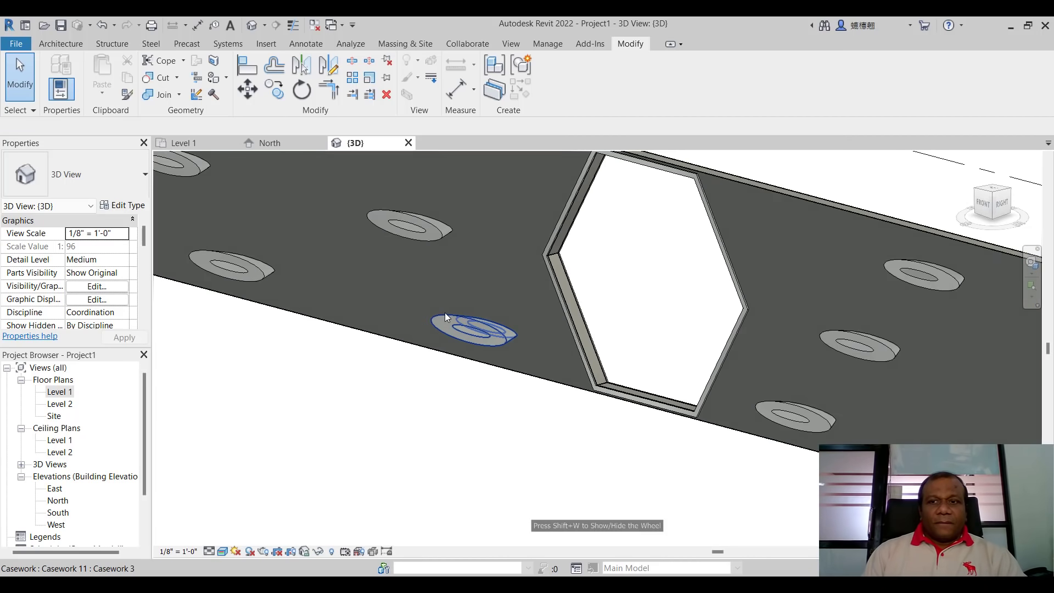
scroll(445, 312, down, 1)
click(1032, 262)
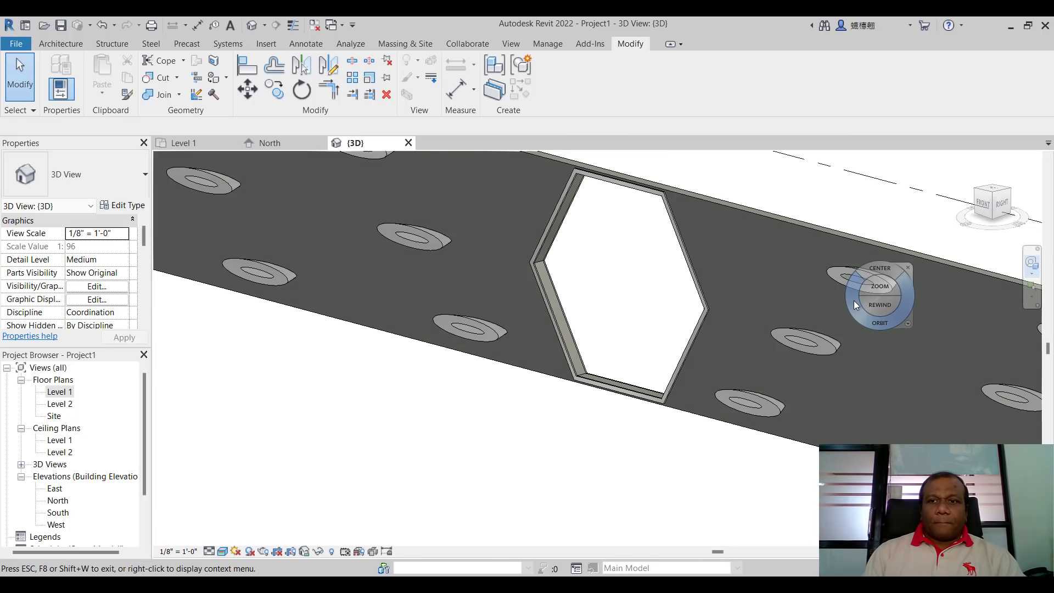
drag(852, 293, 266, 165)
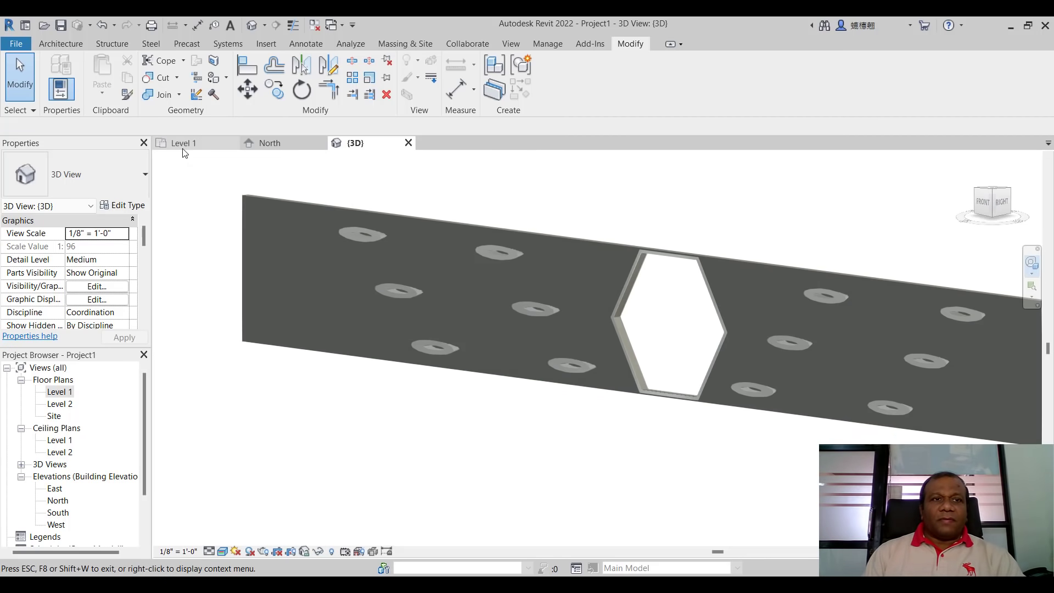
Step: Start a floor on Level 1 with a rectangle boundary, discarding the first attempt after an error
click(184, 144)
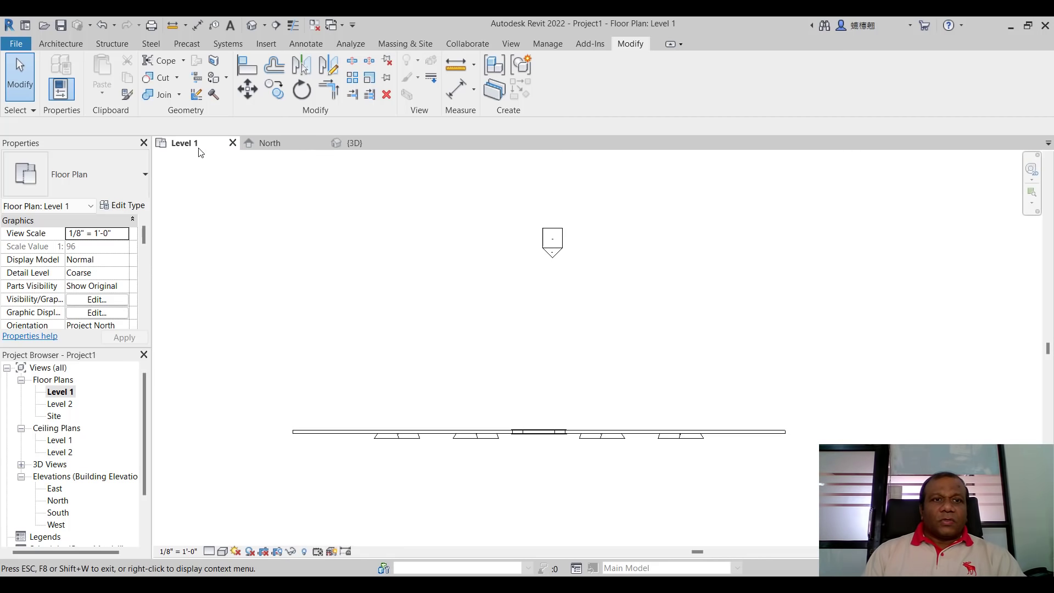
scroll(357, 268, down, 2)
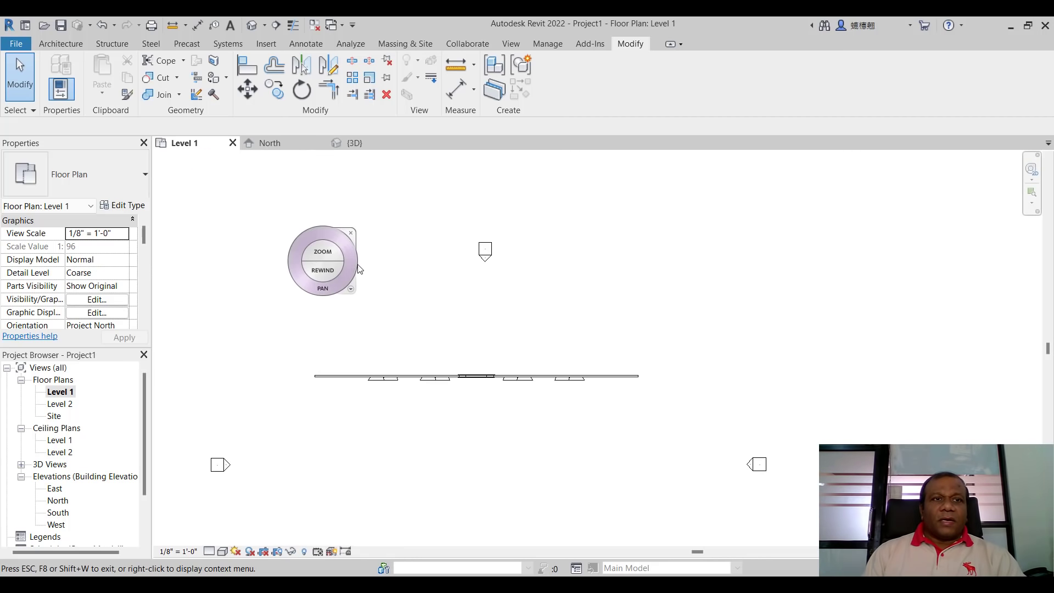
click(55, 43)
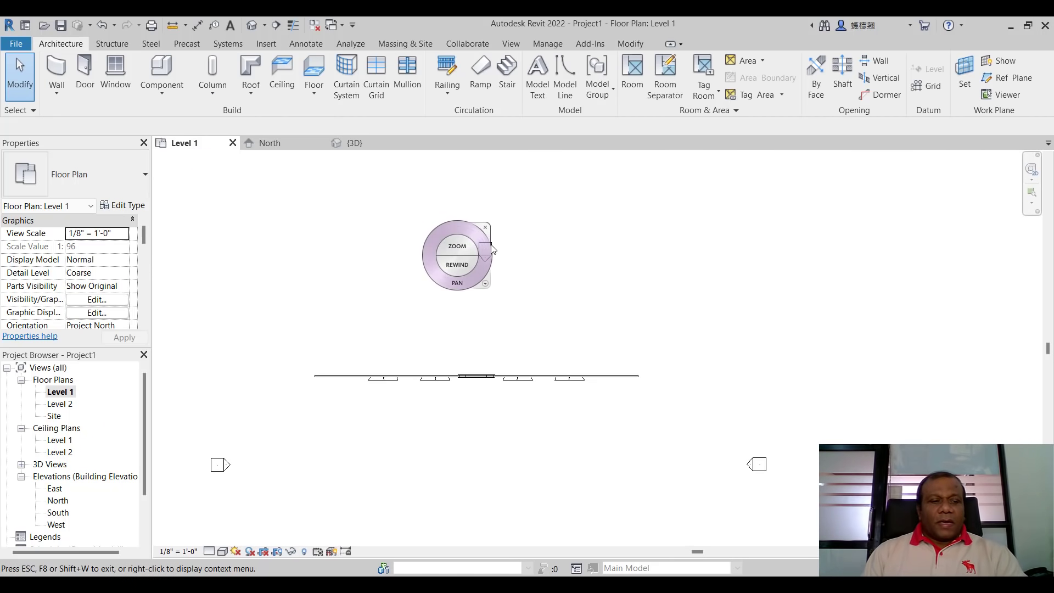
key(Escape)
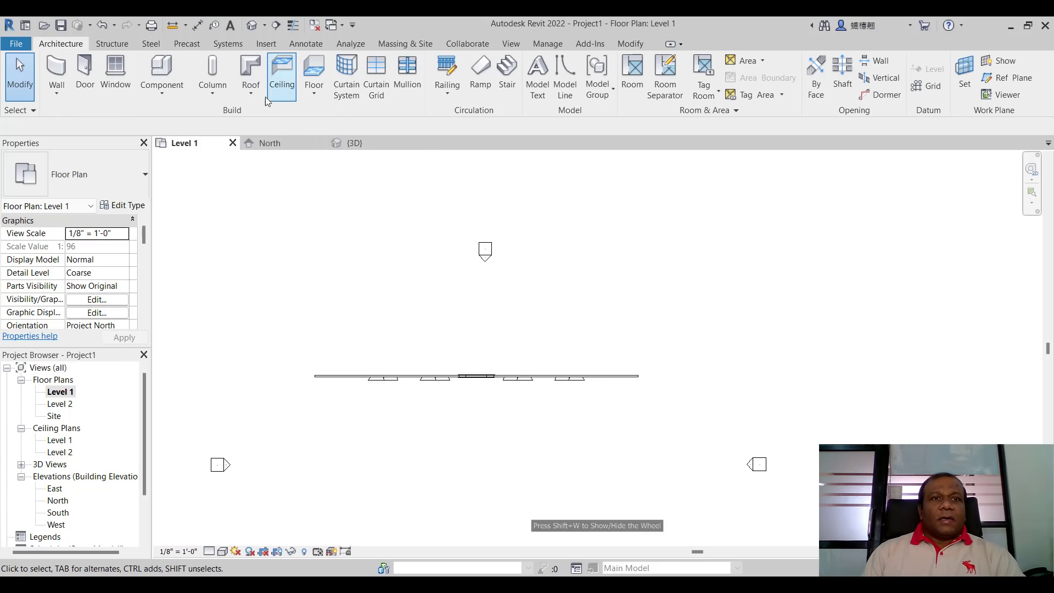
click(311, 69)
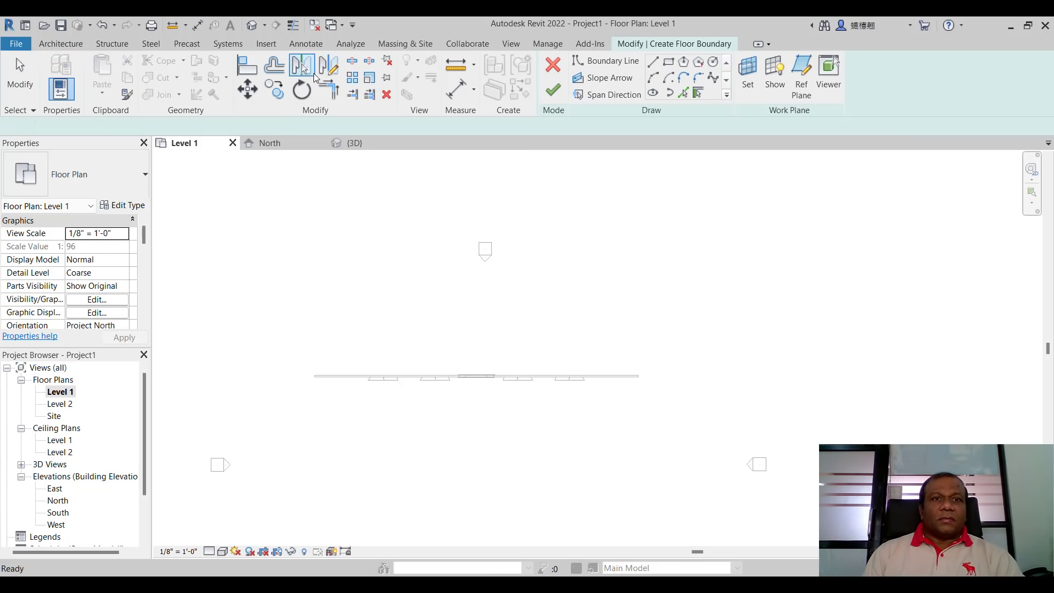
click(668, 62)
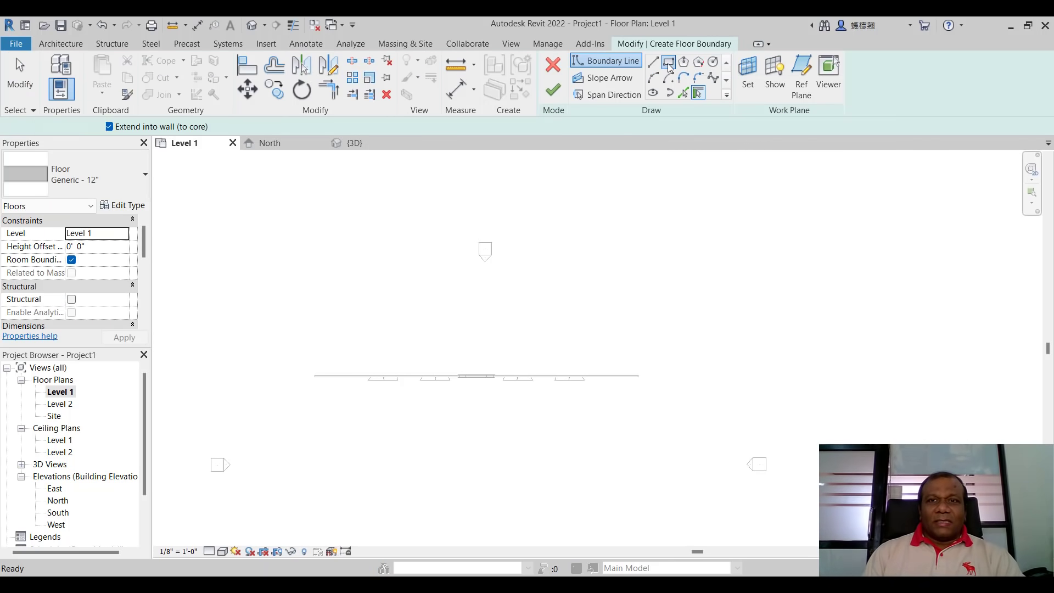
click(316, 377)
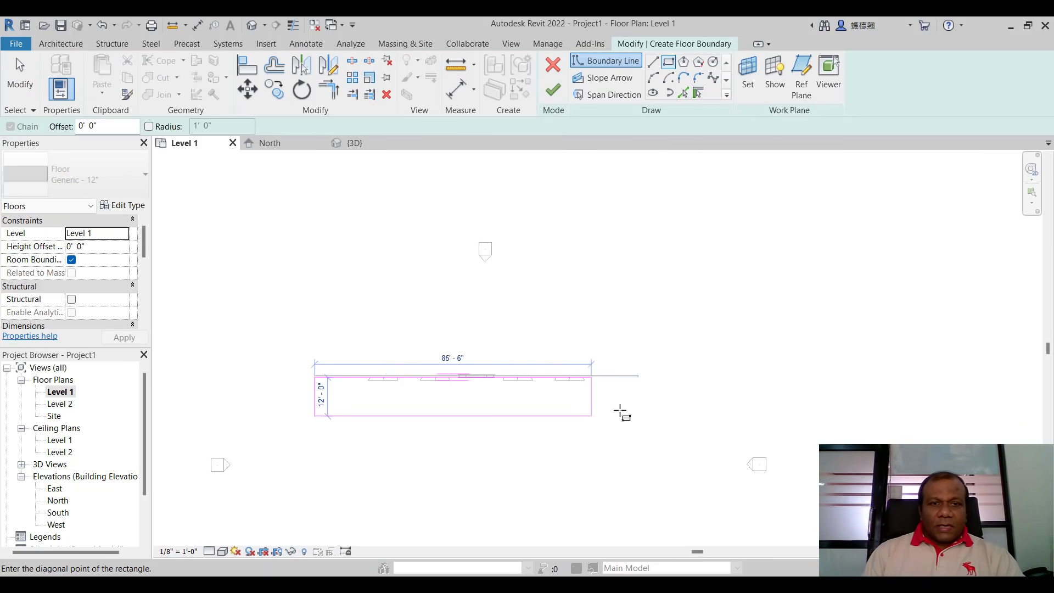
click(638, 380)
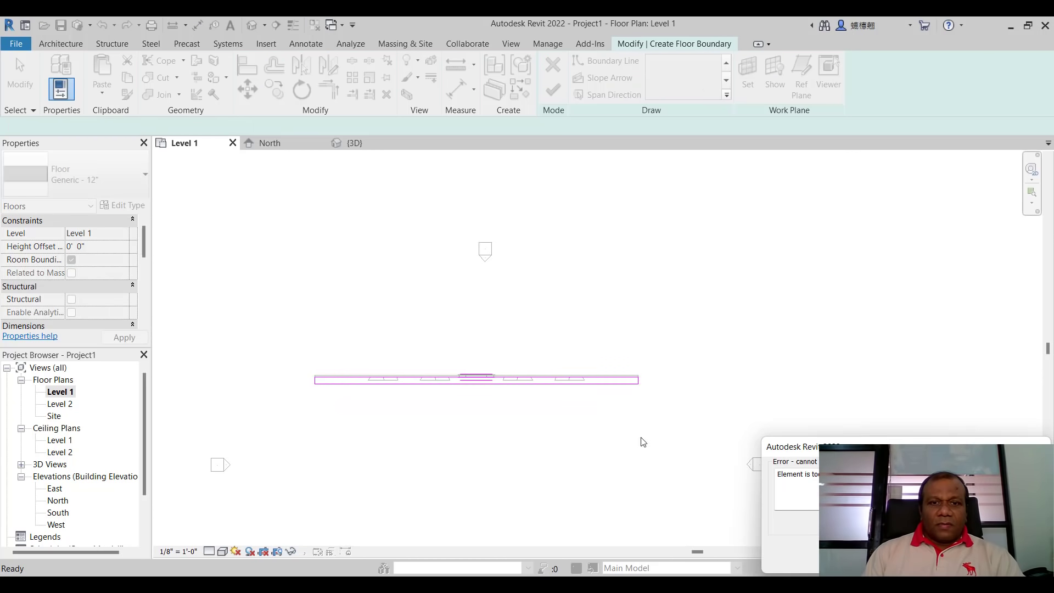
click(934, 555)
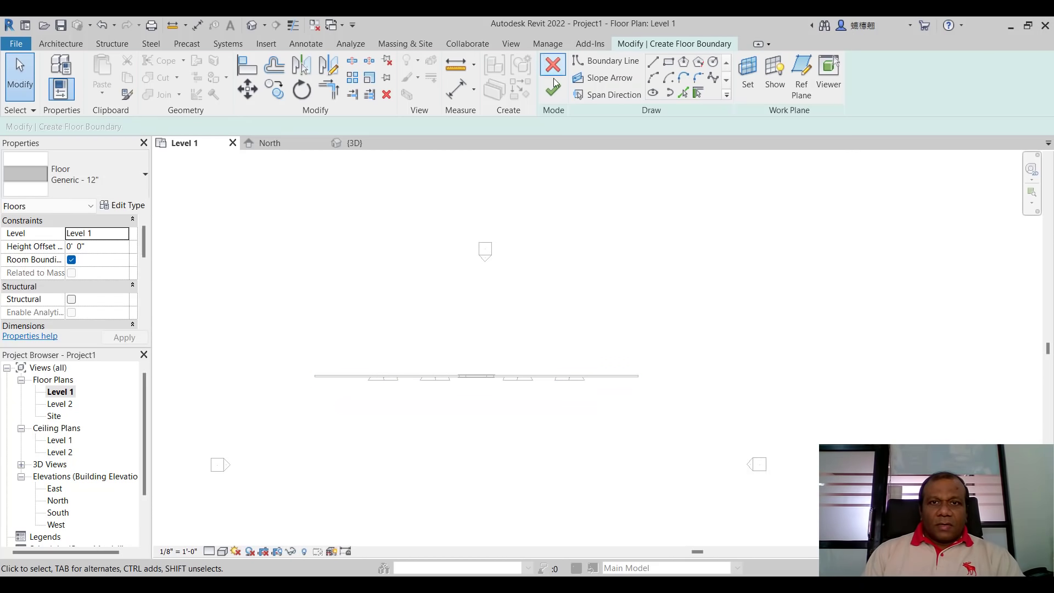
scroll(388, 403, up, 4)
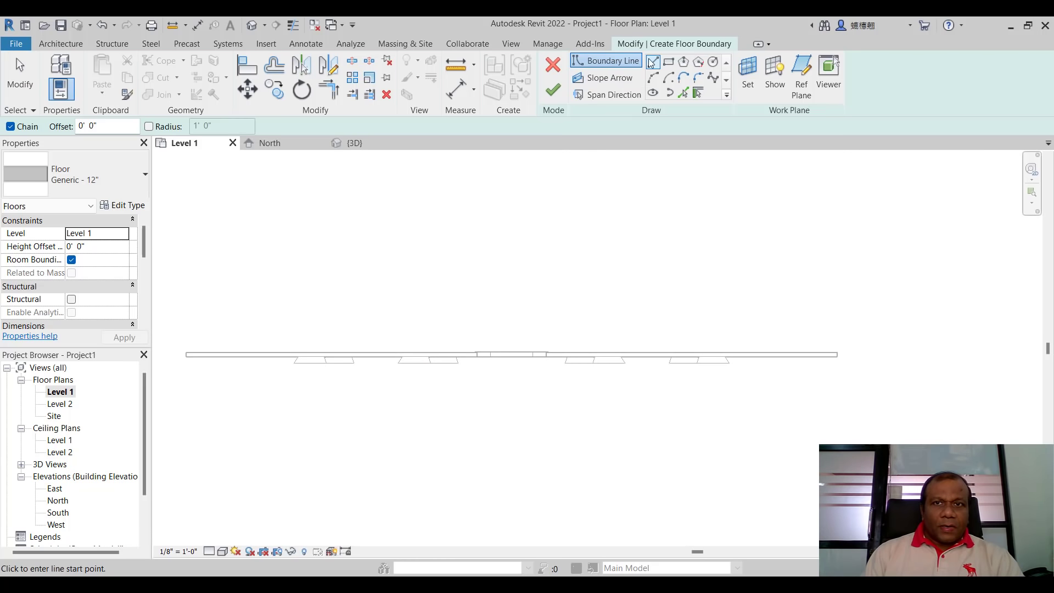
Step: Draw a 100'-0" rectangle around both sides of the wall and finish the Generic - 12" floor
click(668, 62)
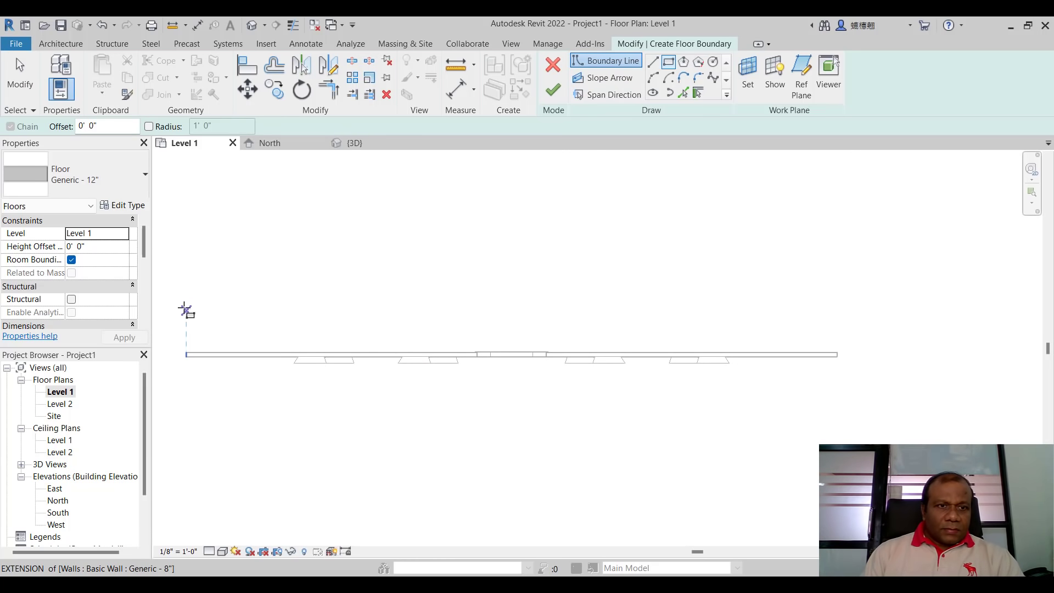
click(187, 243)
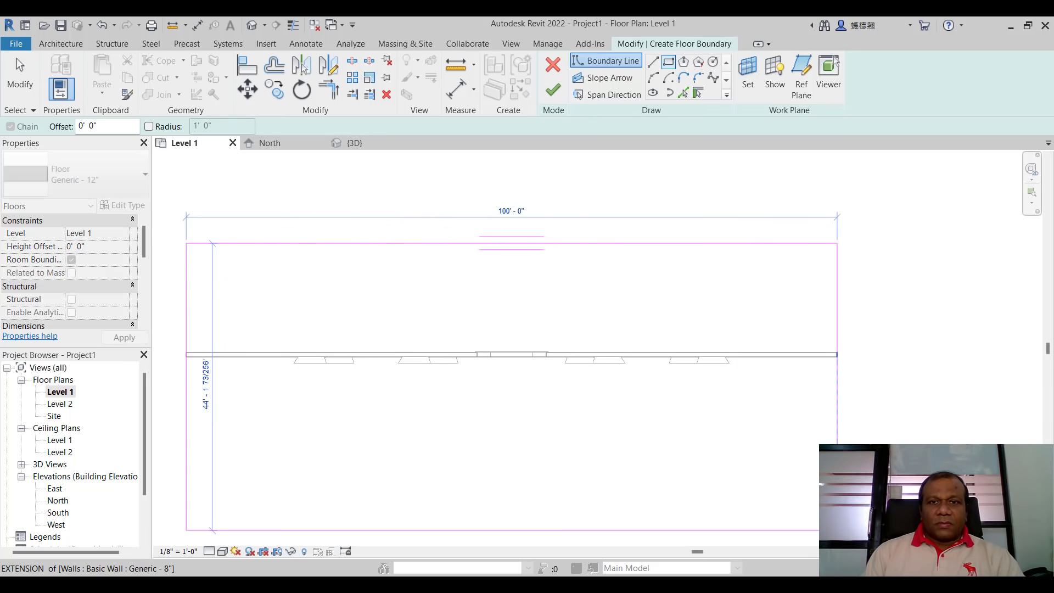
click(836, 530)
click(553, 91)
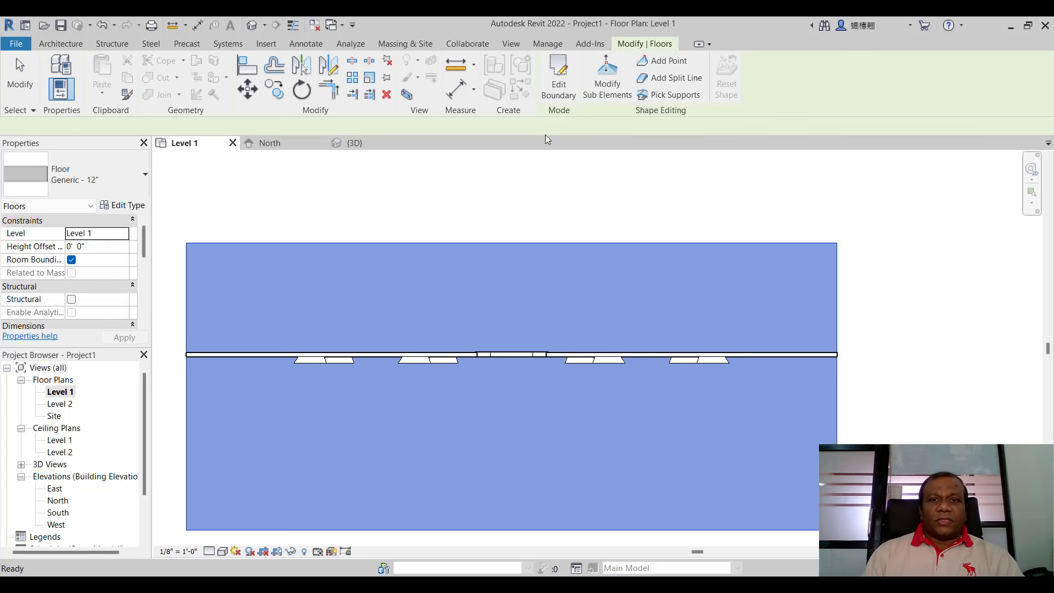
Step: Orbit the 3D view to see the ringed wall standing on the Generic - 12" slab
click(368, 146)
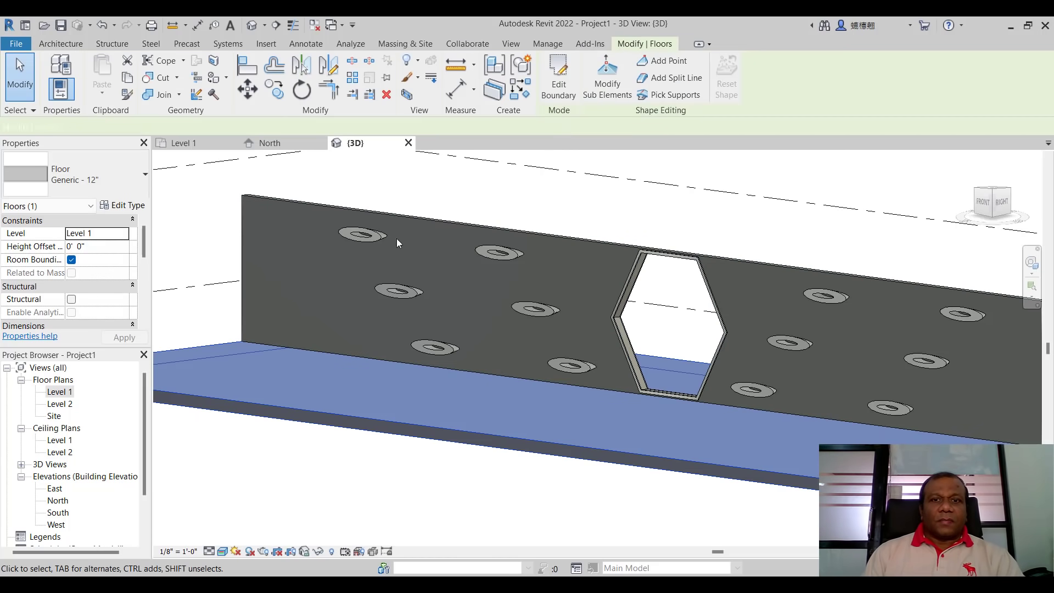
click(1031, 263)
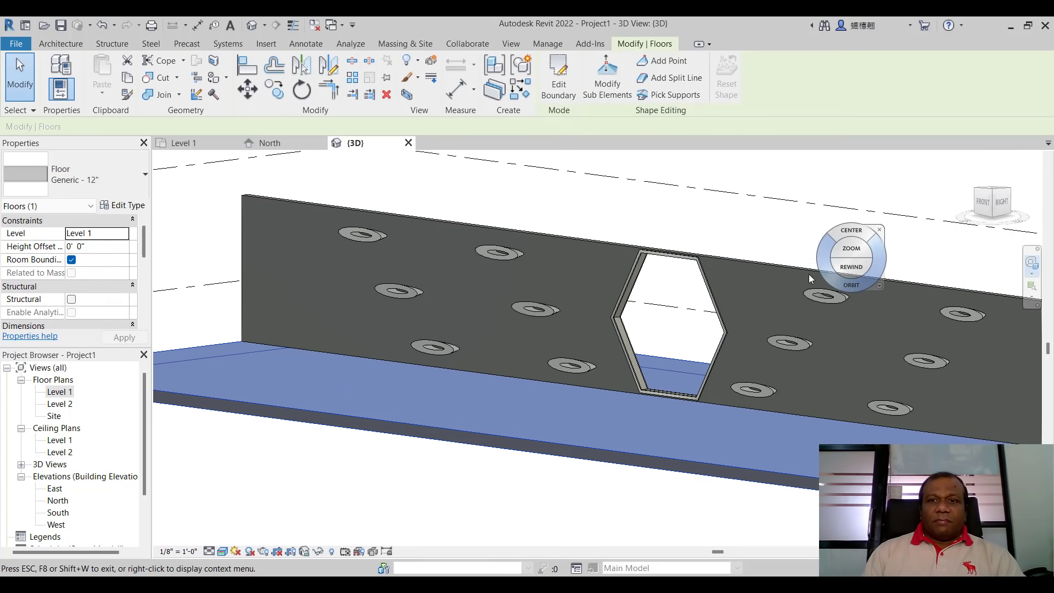
drag(808, 275, 670, 314)
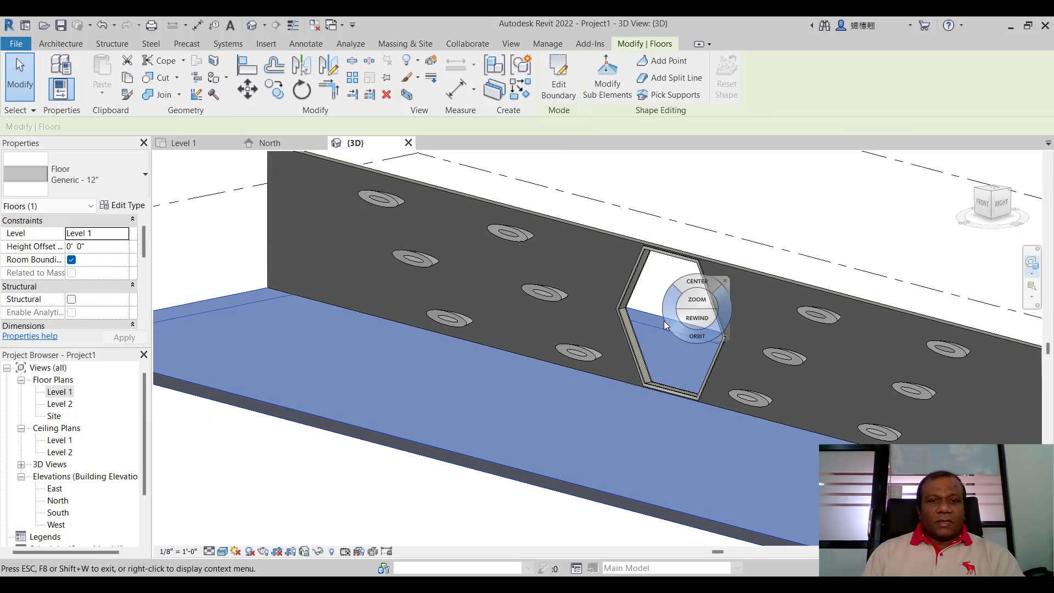
key(Escape)
key(Escape)
scroll(547, 310, up, 3)
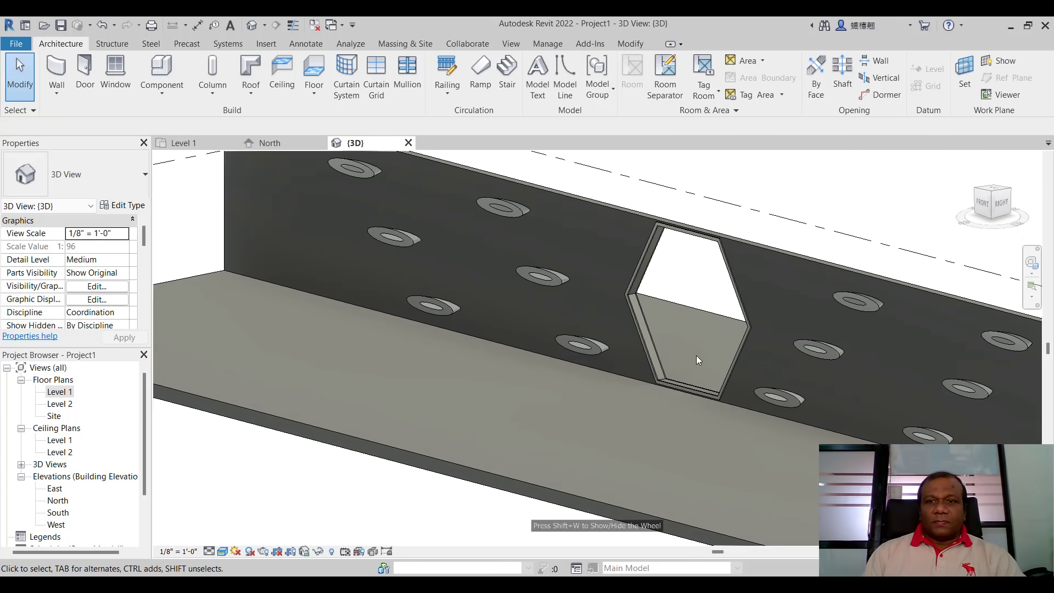
click(1032, 262)
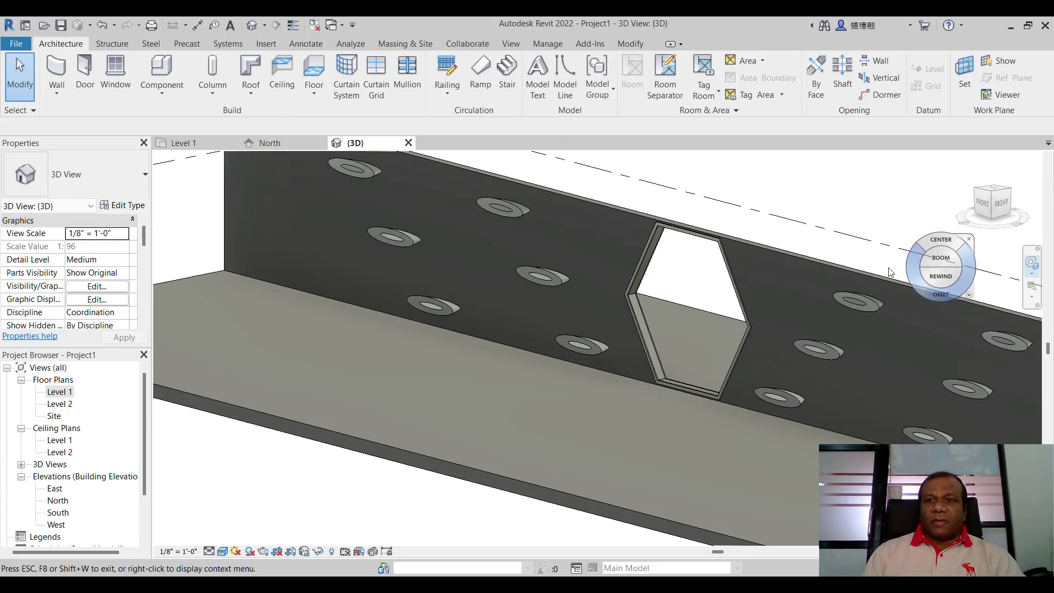
mouse_move(860, 285)
mouse_down()
mouse_move(671, 273)
mouse_move(646, 325)
mouse_move(659, 324)
mouse_up()
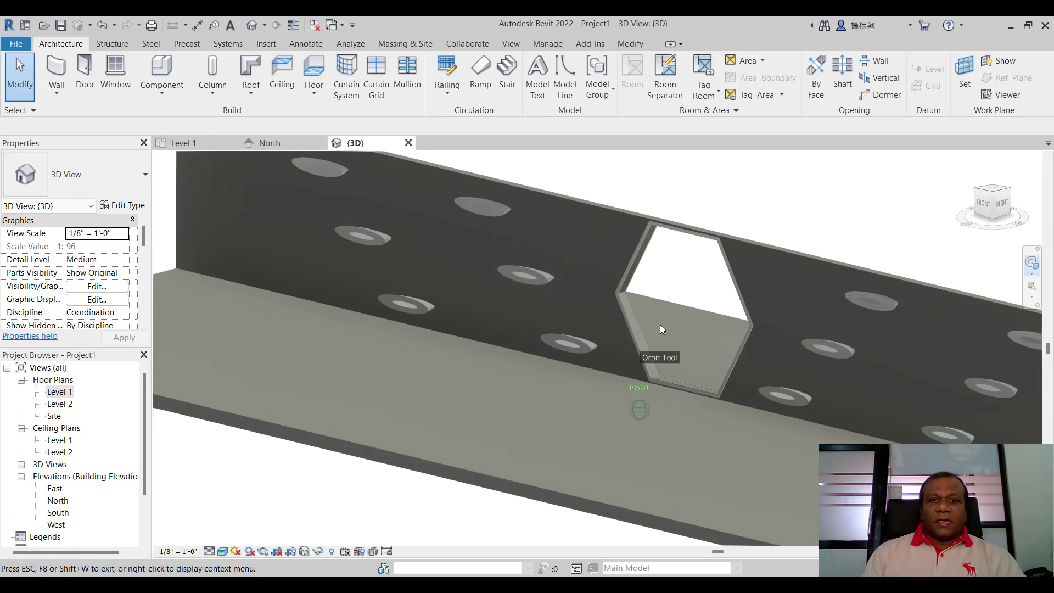
mouse_move(504, 321)
mouse_down()
mouse_move(527, 314)
mouse_move(535, 330)
mouse_move(529, 319)
mouse_move(541, 315)
mouse_move(527, 318)
mouse_up()
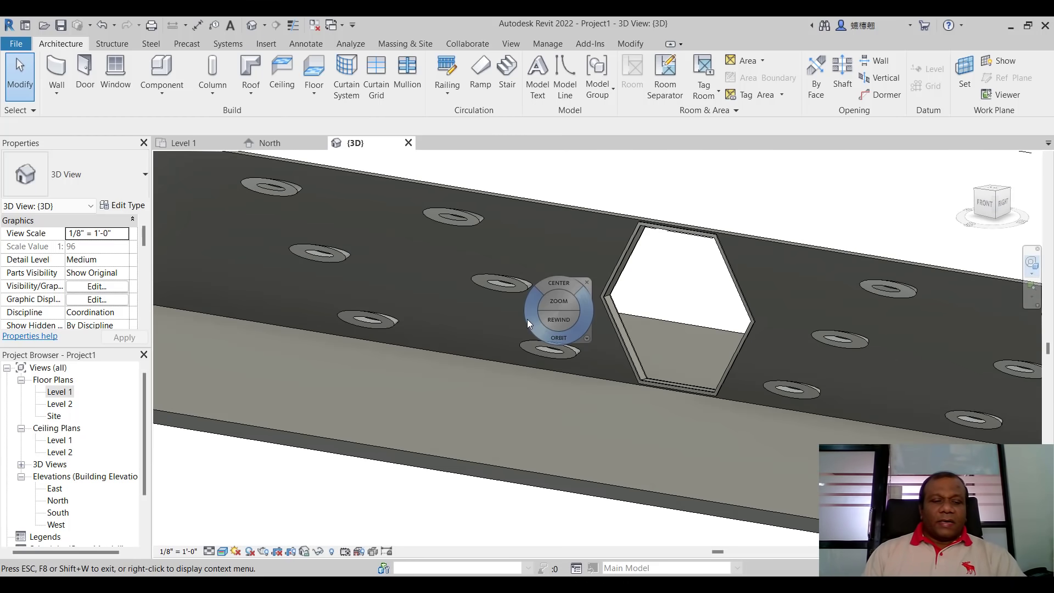